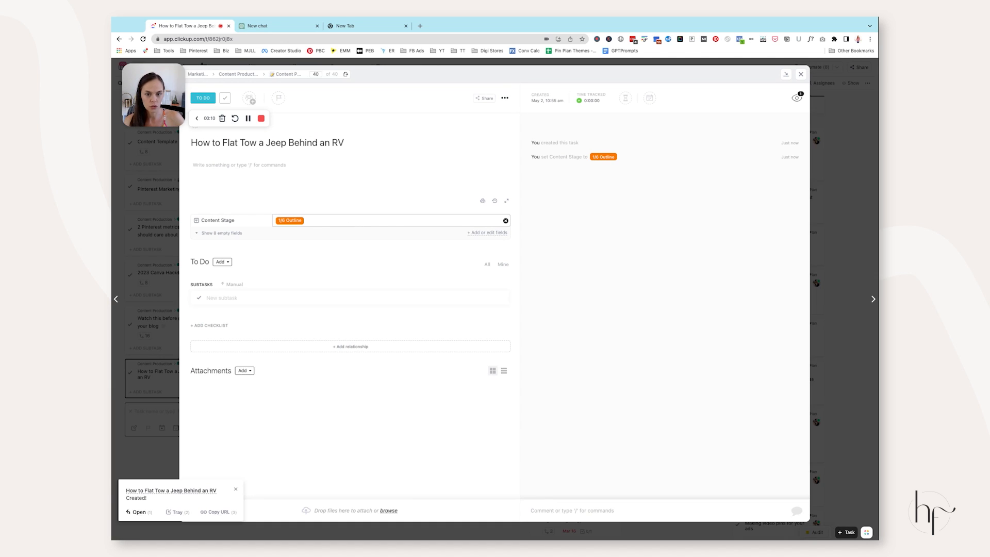
triple_click(338, 143)
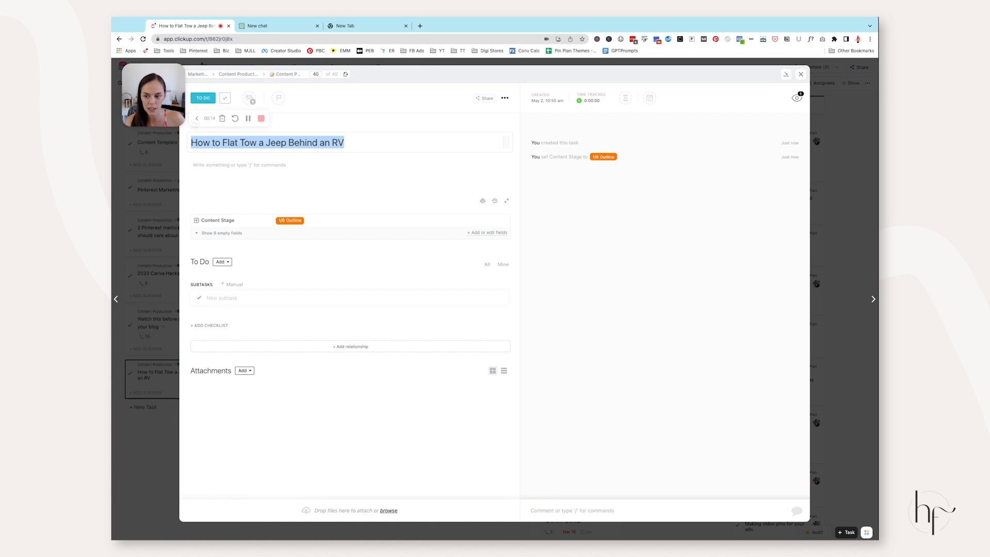
click(615, 217)
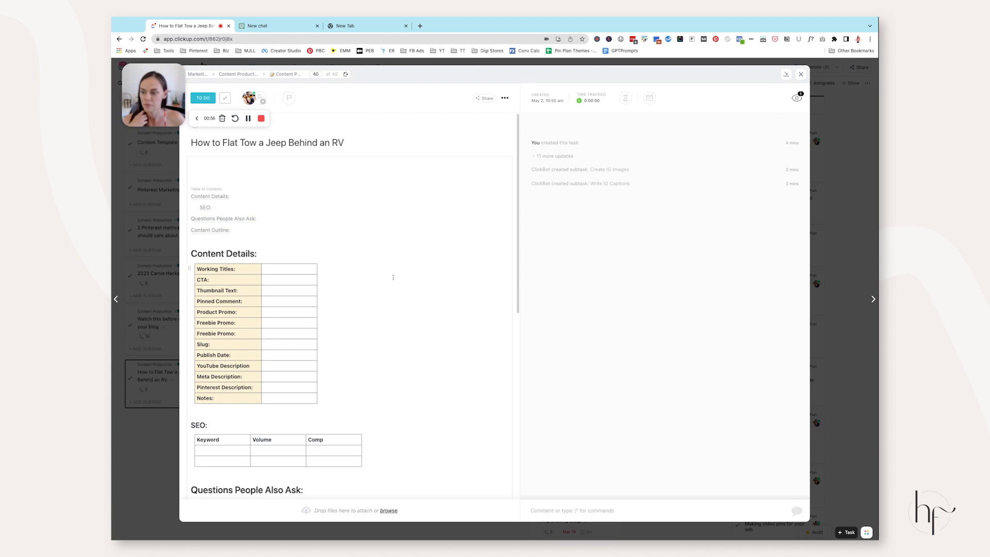
Widen the empty value column of the Content Details table to roughly two and a half times its label column
scroll(394, 279, down, 3)
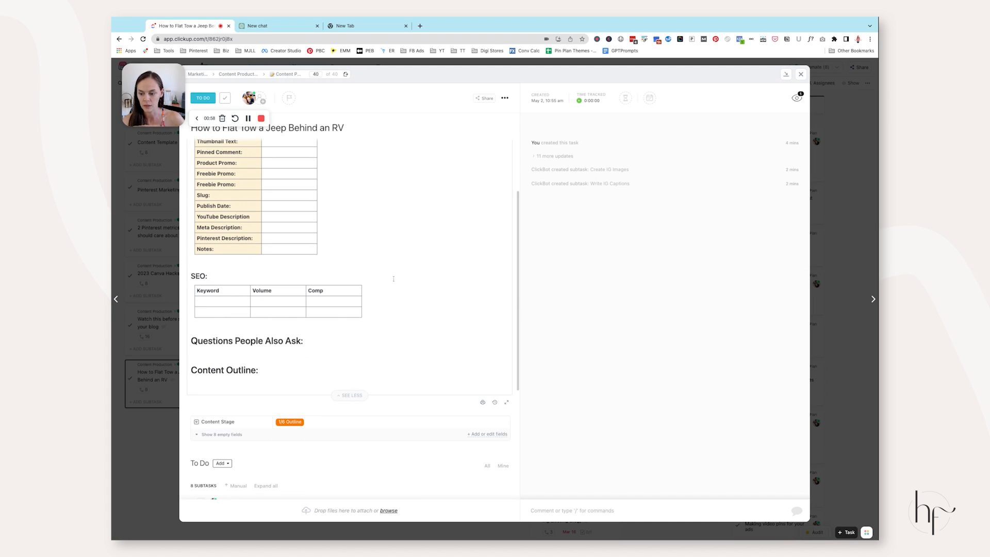
scroll(357, 228, up, 3)
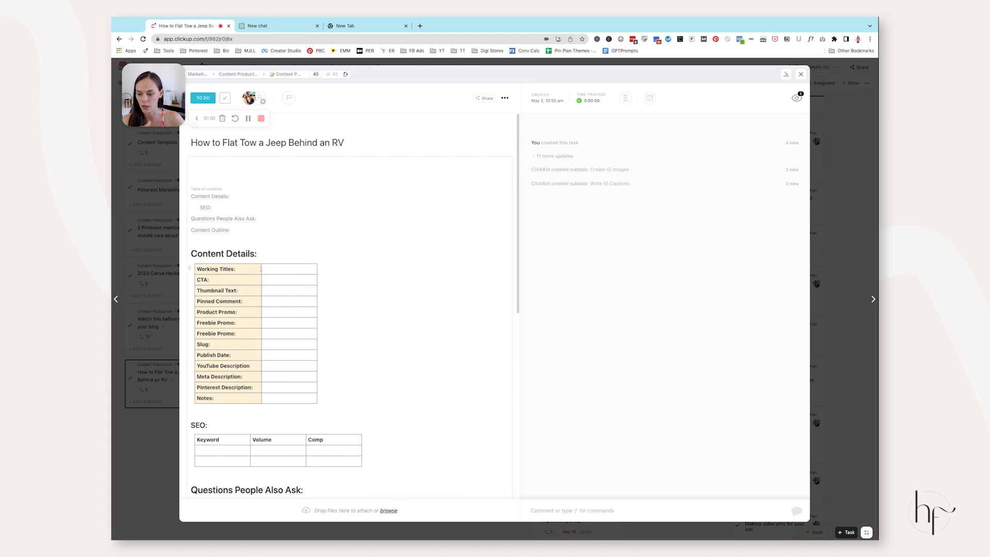
click(306, 269)
drag(317, 269, 421, 271)
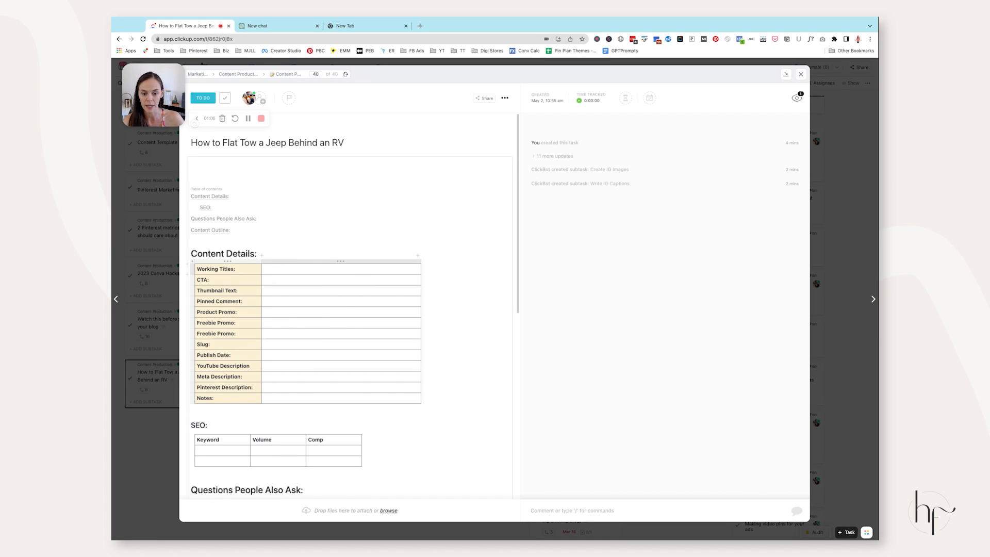
Write seven flat-towing questions under Content Outline, from "What is the tow capacity of your RV?" to the brake-light wiring question
scroll(348, 309, down, 4)
click(320, 321)
key(Return)
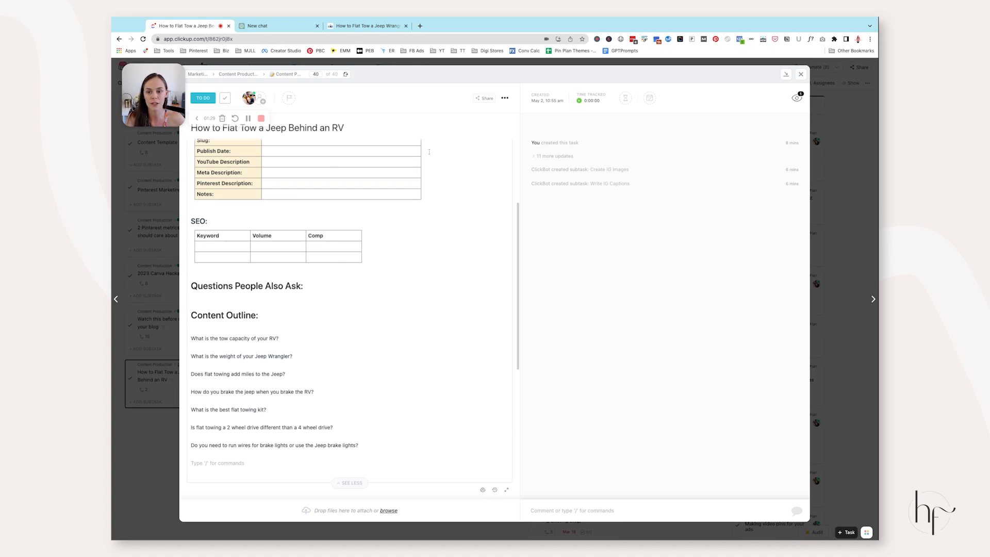
Examine the published Jeep Wrangler flat-tow blog post and compare it with the questions in the task's content outline
click(367, 26)
scroll(452, 170, up, 20)
scroll(455, 202, up, 15)
scroll(438, 251, down, 2)
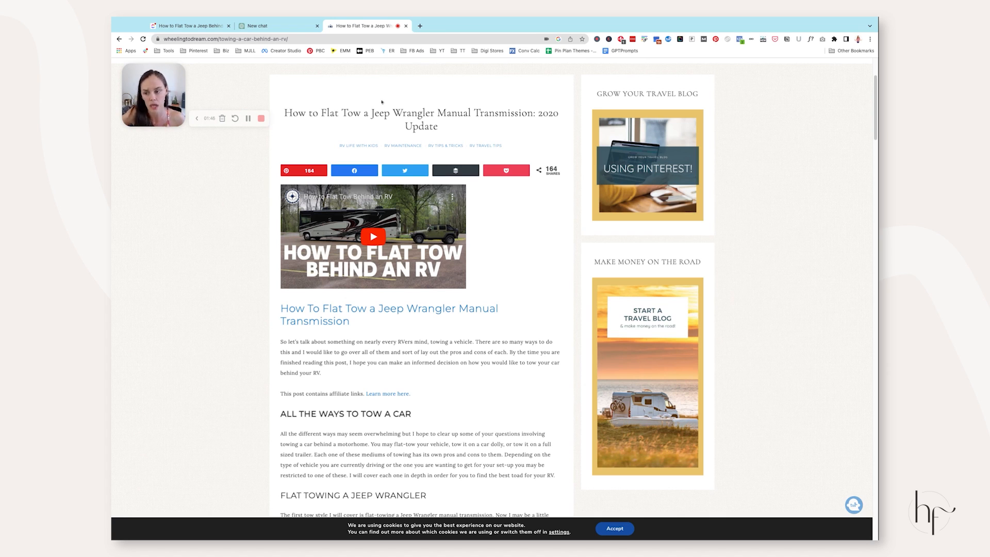
click(187, 26)
scroll(350, 252, down, 2)
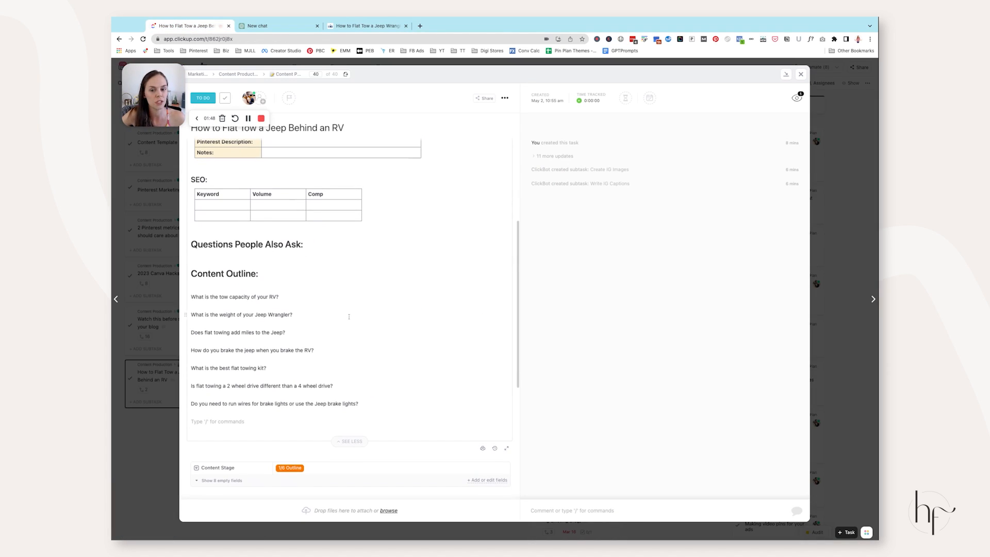
drag(191, 297, 358, 404)
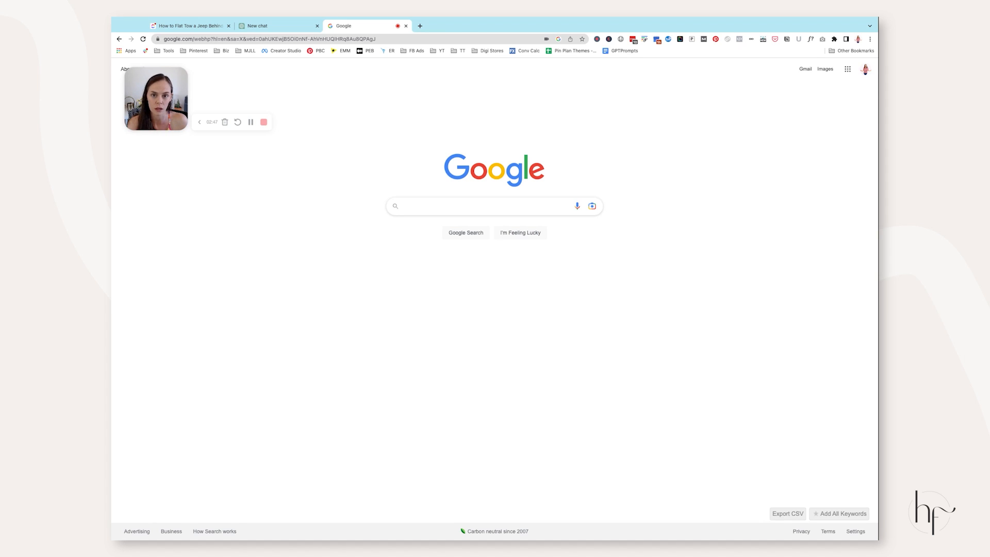
Copy the task title and search Google for "How to Flat Tow a Jeep Behind an RV"
click(484, 206)
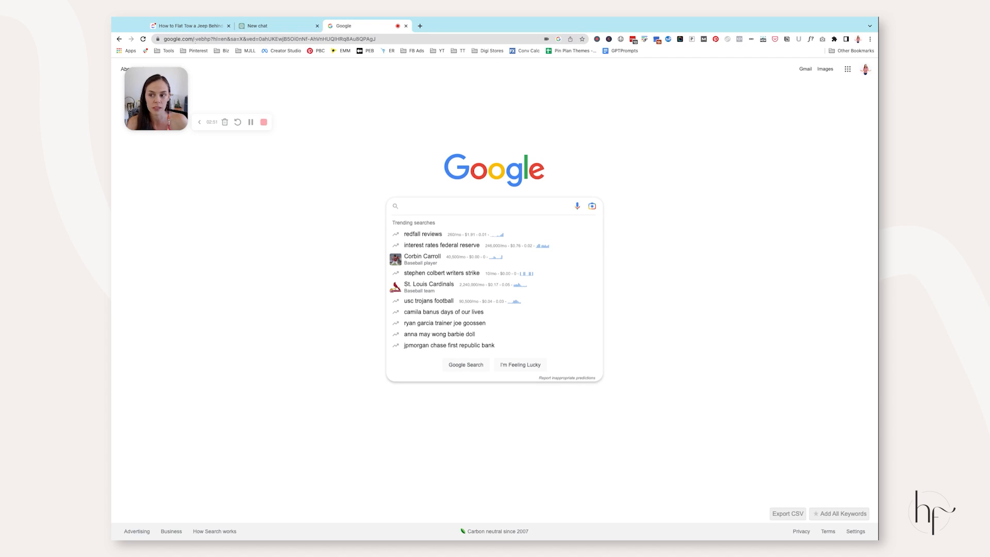
click(192, 26)
triple_click(298, 127)
key(super+c)
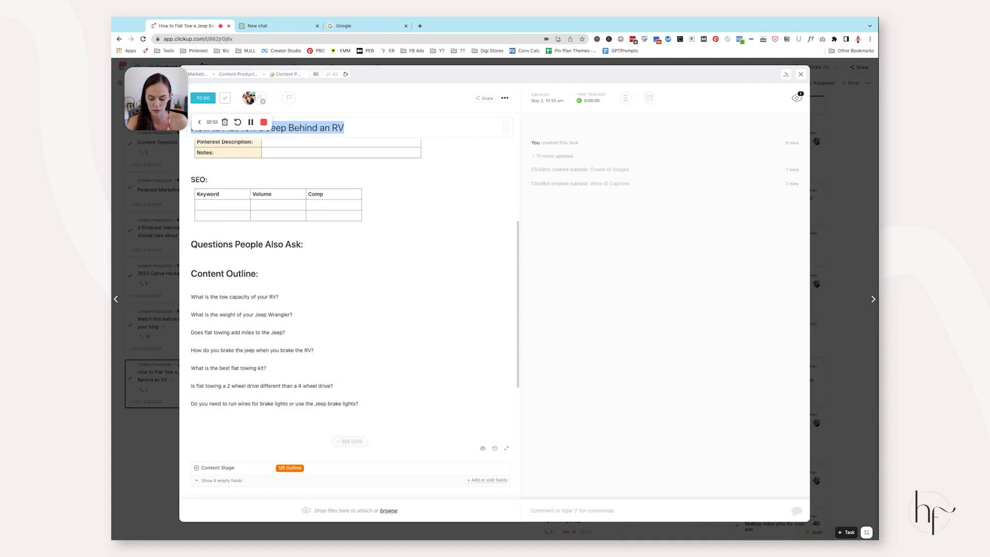
click(367, 26)
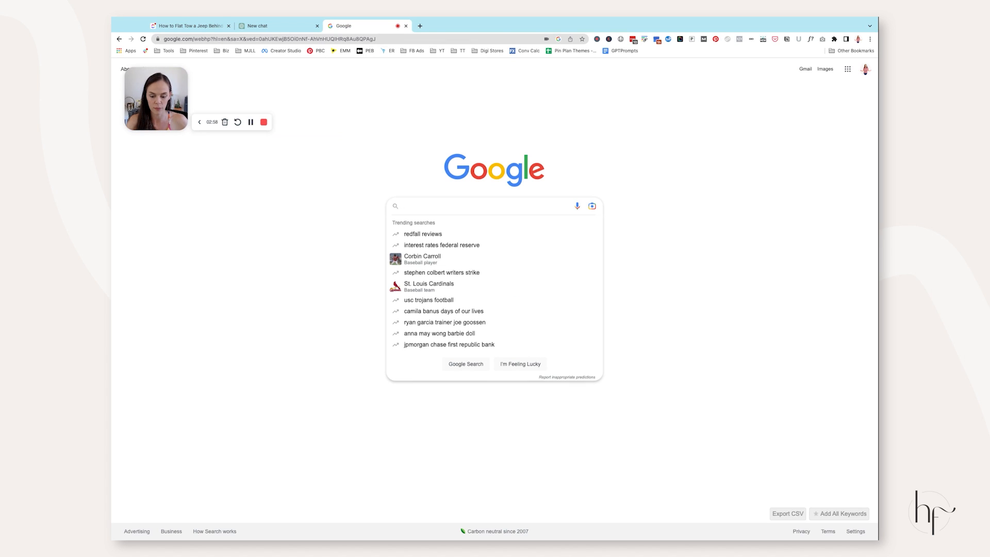
key(super+v)
key(Return)
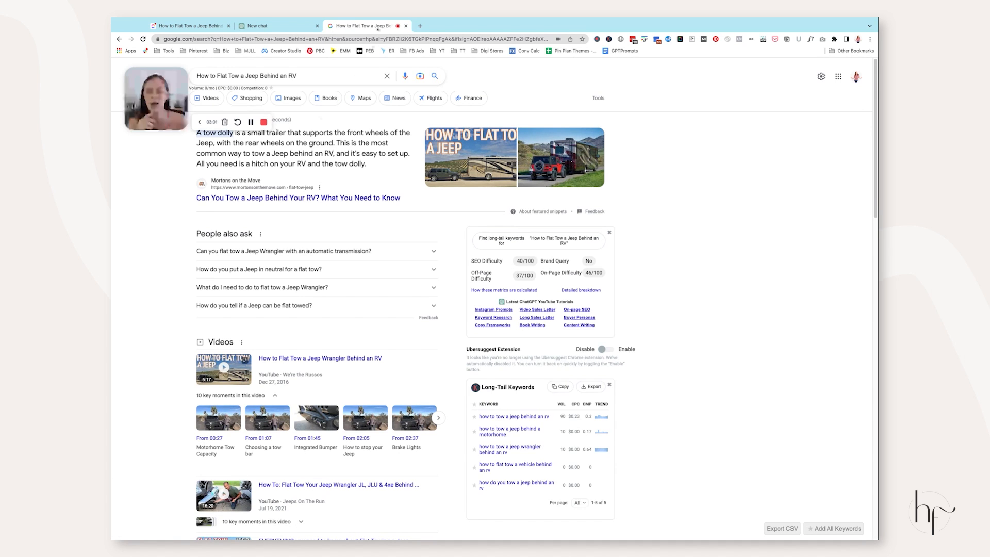
Examine Google's autocomplete suggestions for this query and the questions in the People also ask section
click(351, 77)
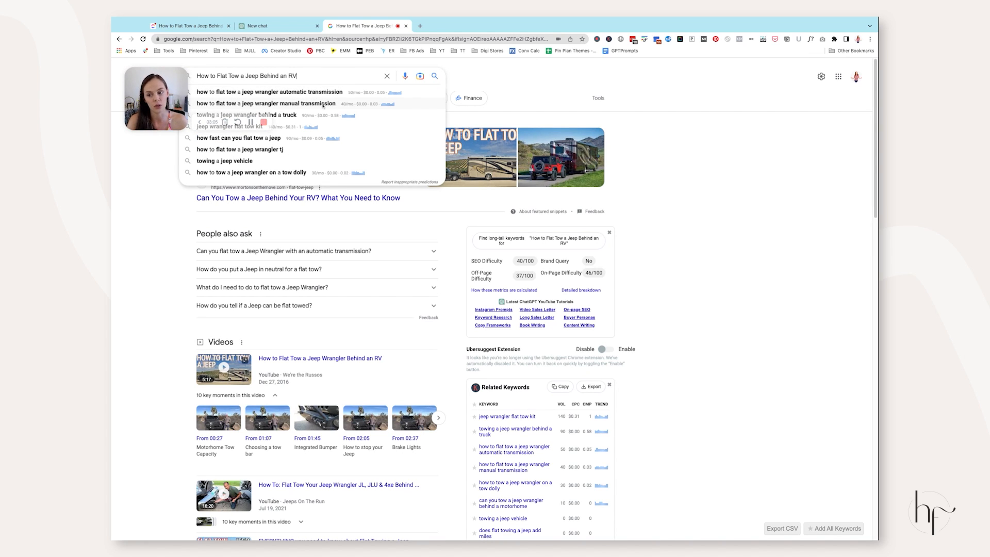
click(696, 107)
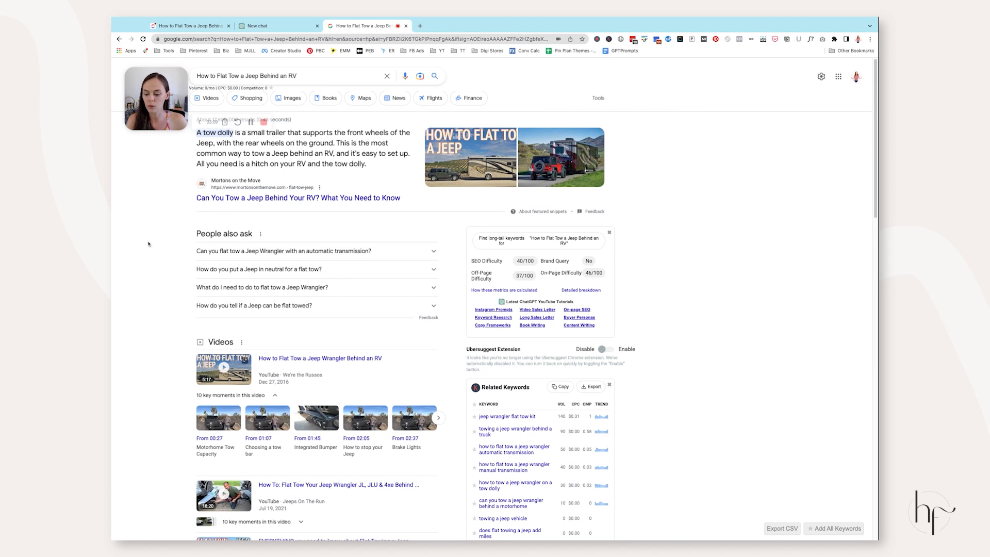
triple_click(197, 234)
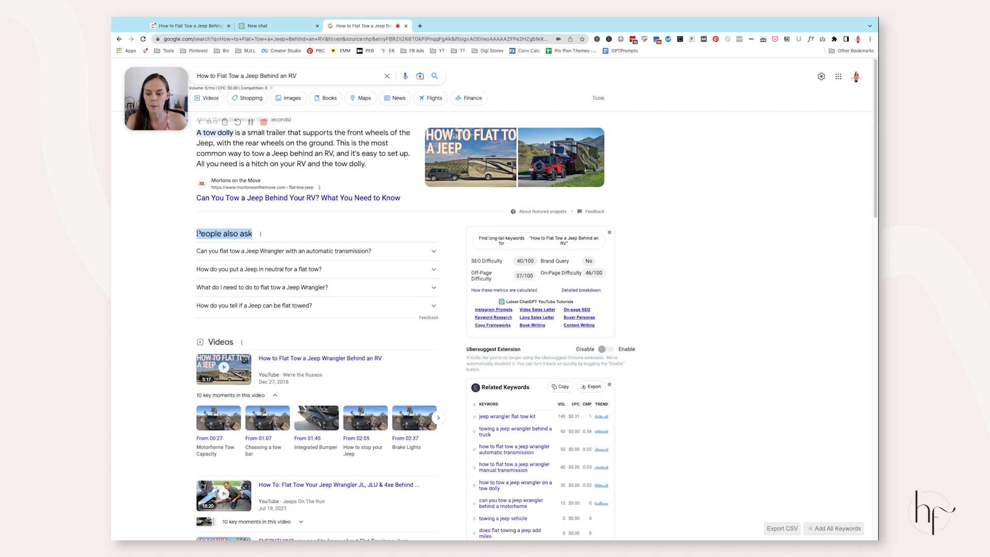
click(169, 236)
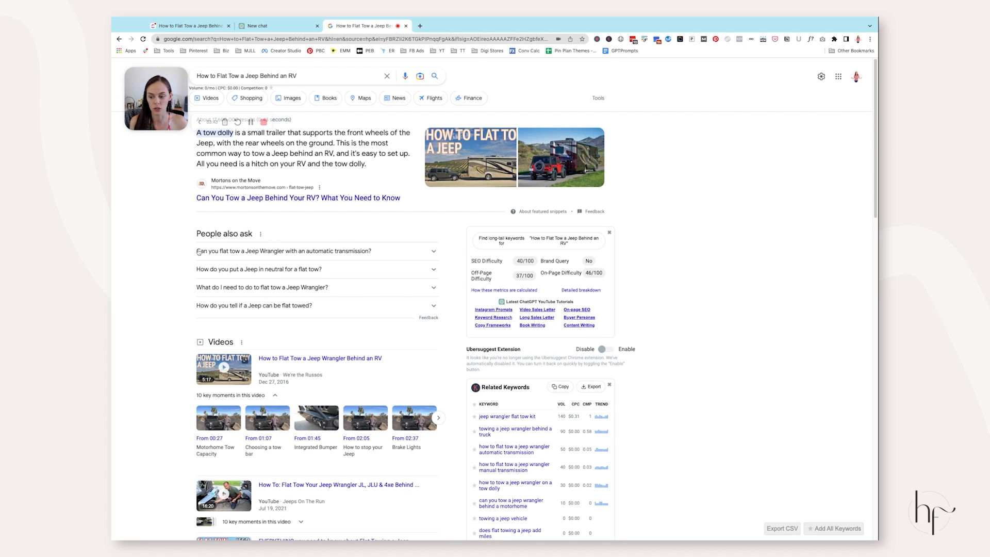
drag(197, 253, 424, 317)
click(151, 269)
Expand and collapse the first People also ask question to load more, then copy the whole list under the task's Questions People Also Ask heading
click(311, 253)
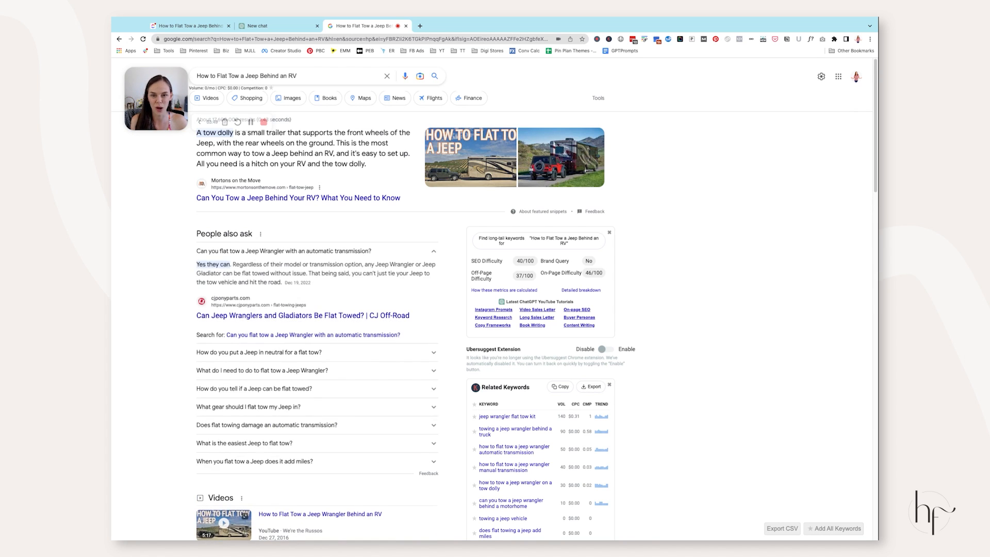
click(311, 252)
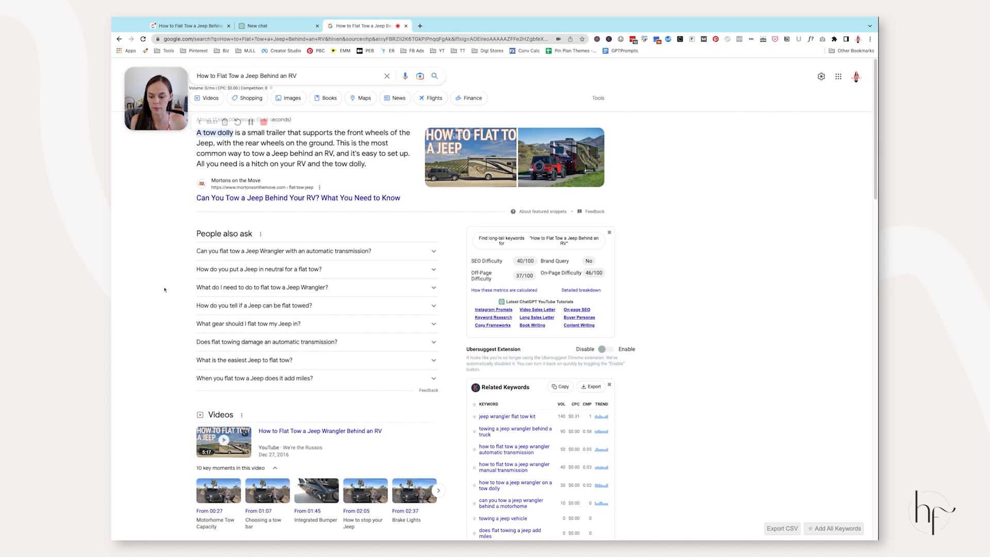
drag(191, 254, 191, 255)
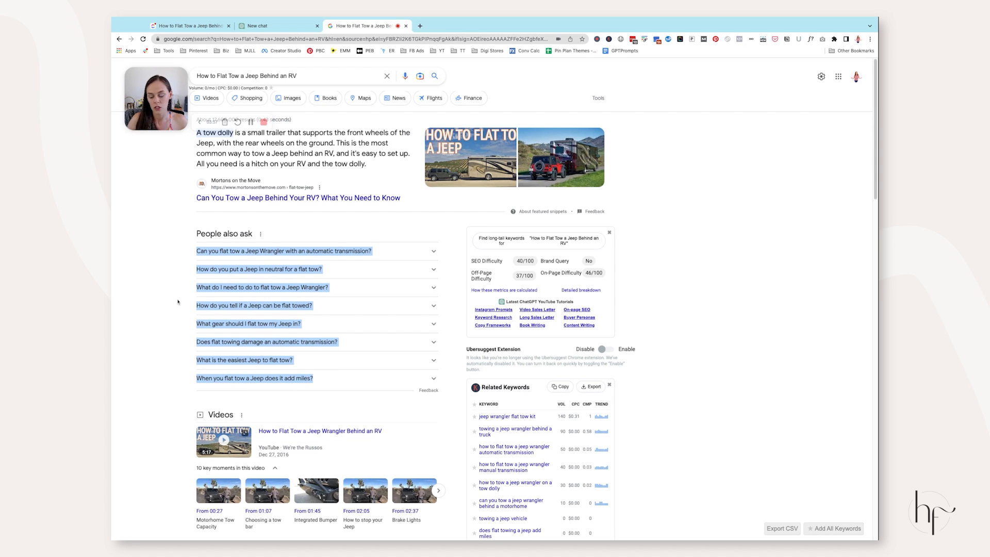
click(201, 26)
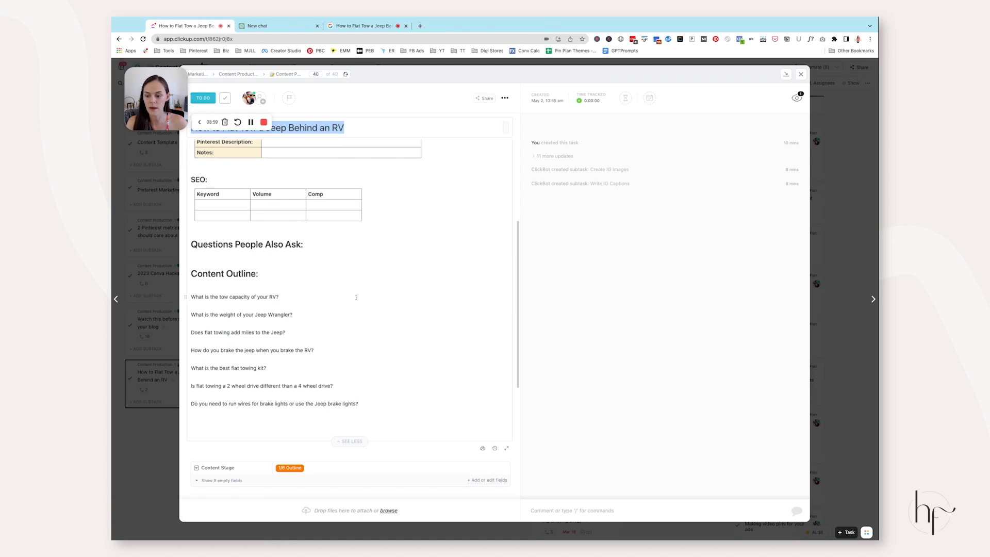
click(319, 245)
key(Return)
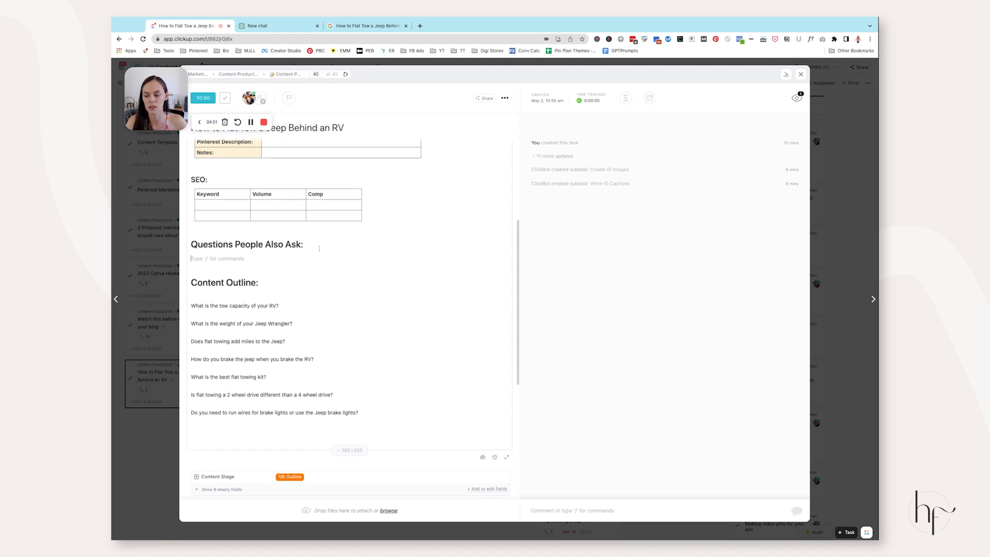
key(Return)
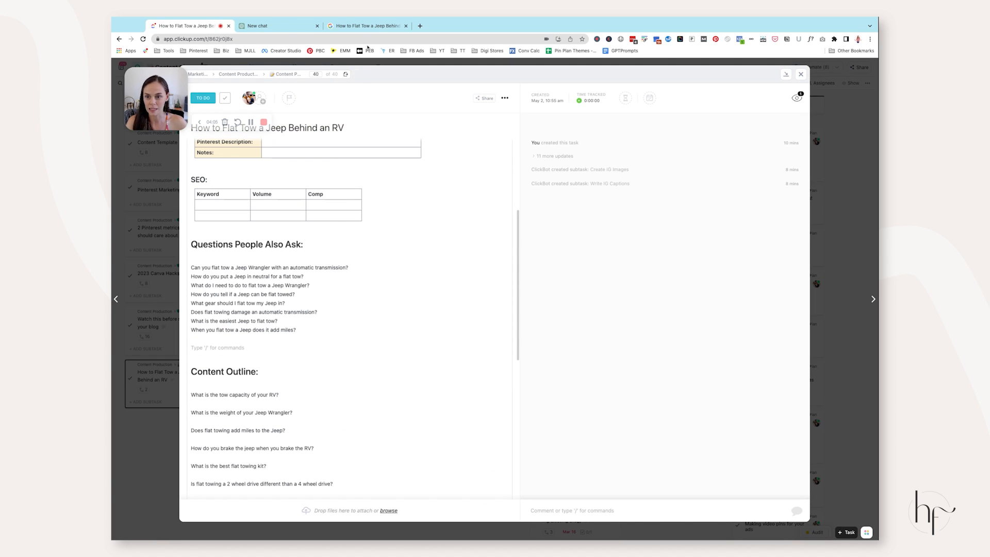
Return to the Google results and open the related keyword "how to flat tow a jeep wrangler automatic transmission"
click(363, 25)
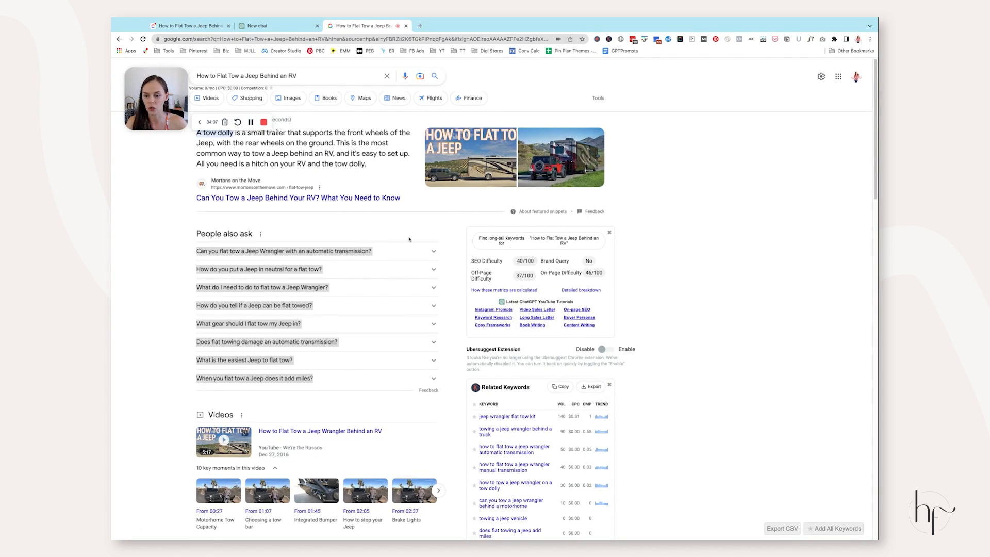
scroll(707, 354, down, 3)
scroll(643, 316, up, 3)
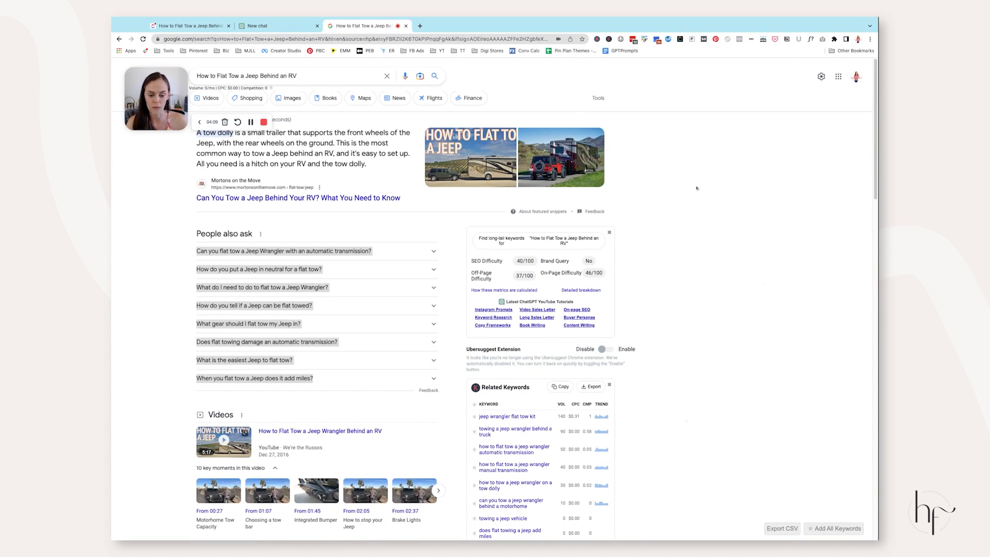
scroll(487, 305, down, 3)
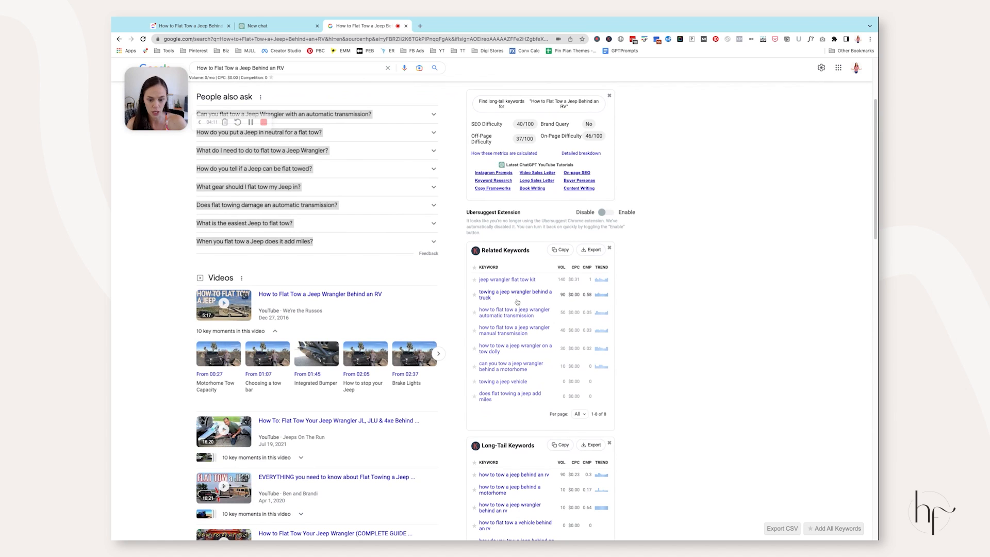
click(507, 312)
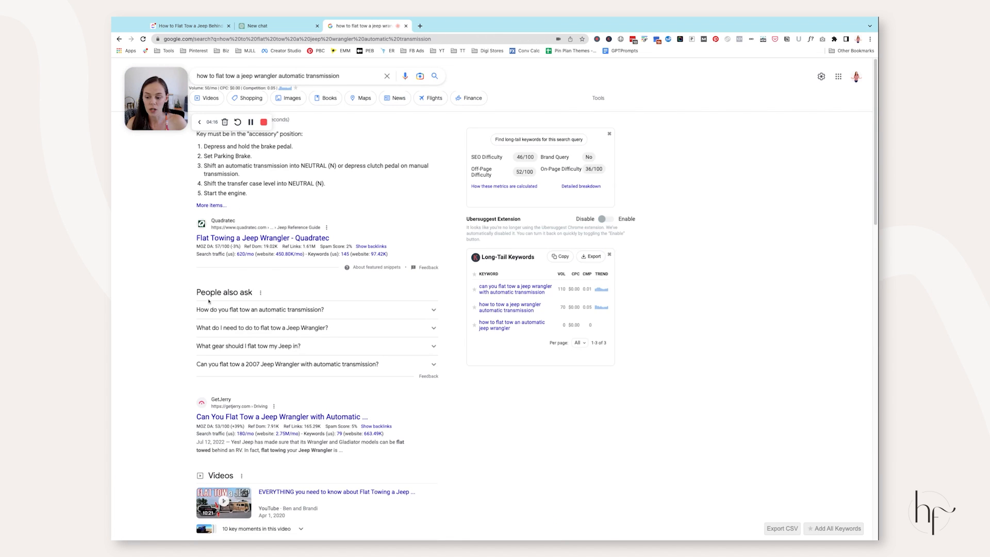
Load extra People also ask questions for the automatic transmission search and append them to the task's question list
click(247, 310)
click(247, 310)
click(247, 310)
click(247, 310)
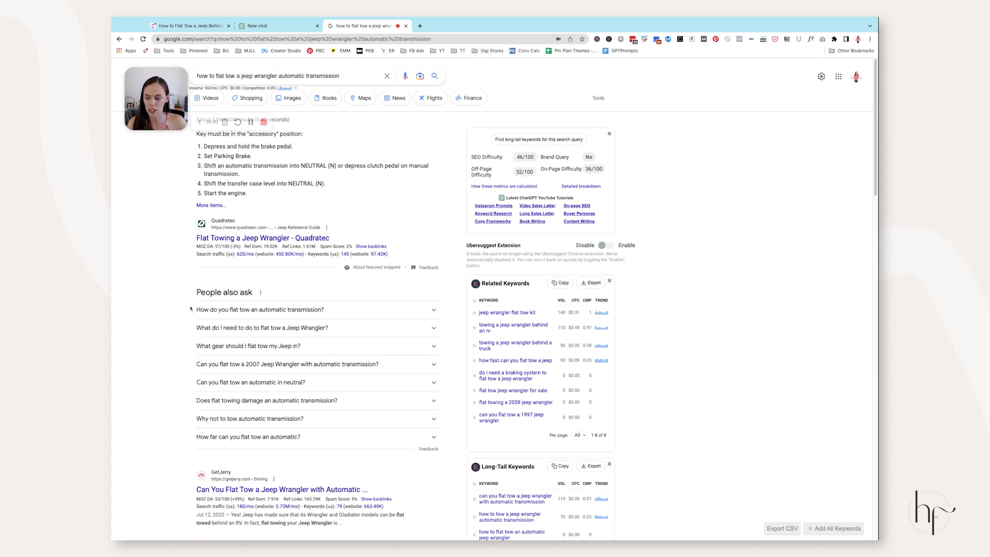
drag(191, 309, 302, 439)
key(ctrl+c)
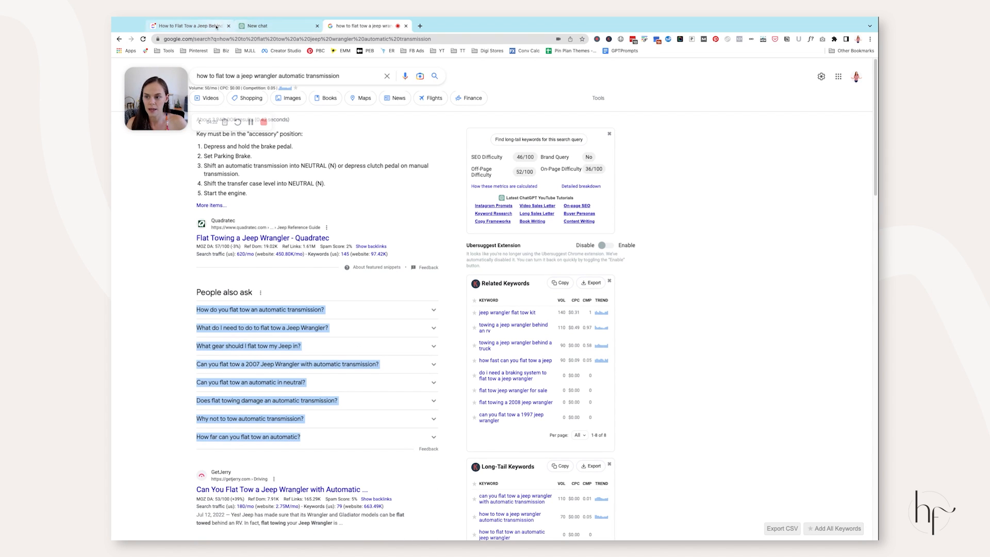
click(190, 26)
key(ctrl+v)
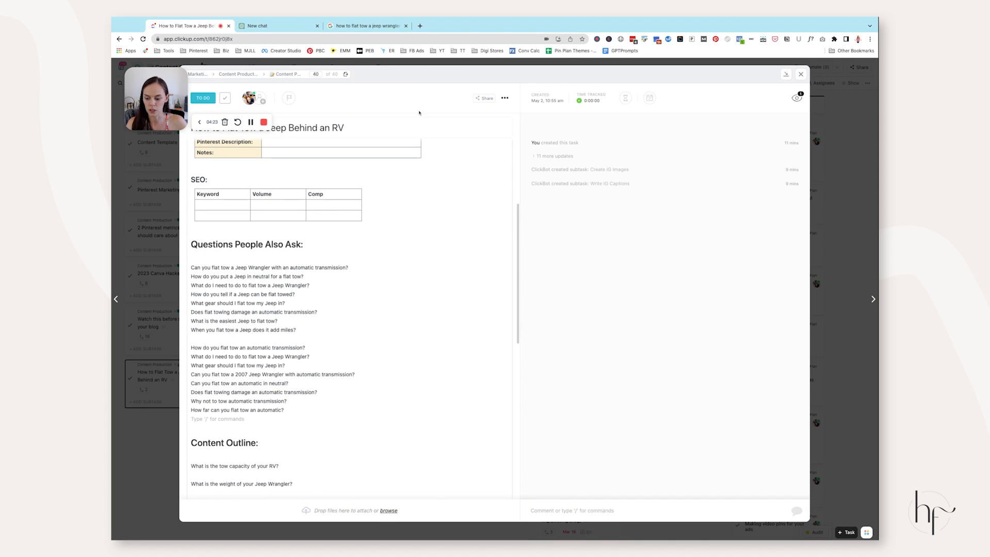
Go back to the Google results and open the related keyword "jeep wrangler flat tow kit"
click(388, 26)
scroll(382, 261, down, 5)
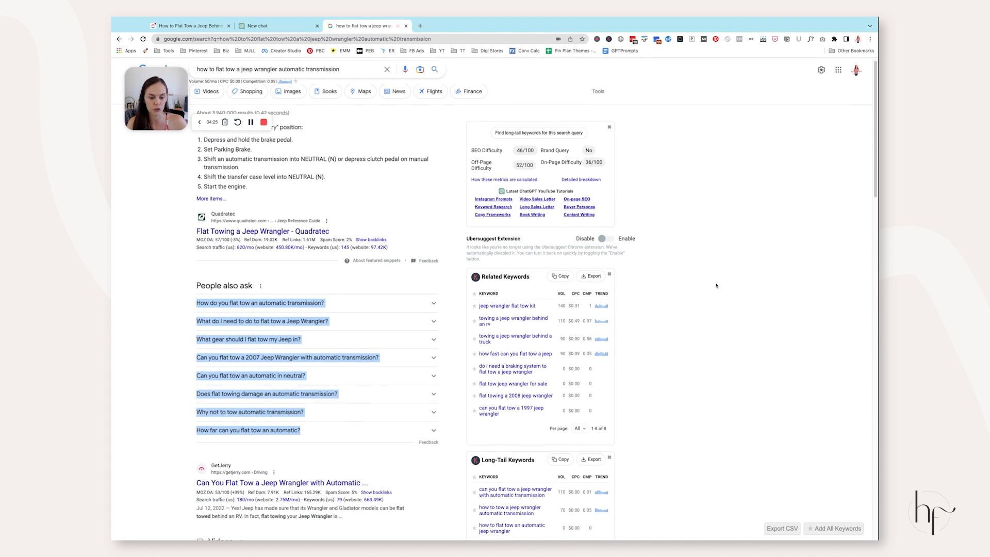
click(519, 188)
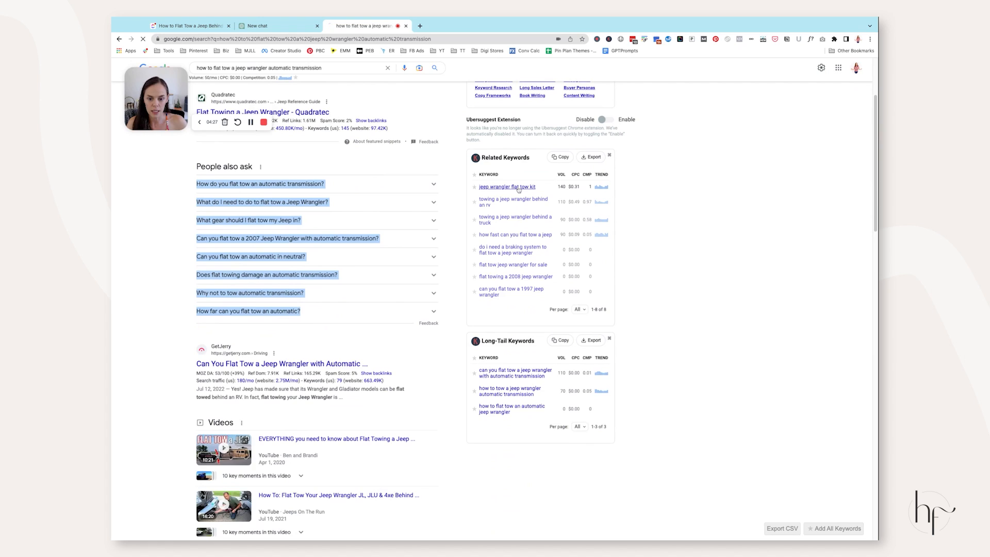
Load additional People also ask questions for the flat tow kit search and copy the full list
scroll(186, 233, down, 10)
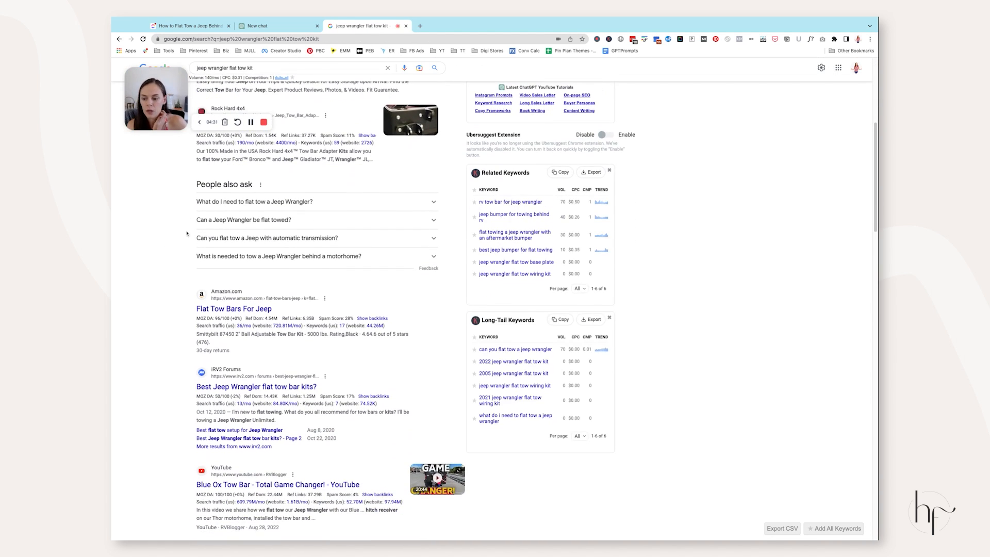
click(270, 208)
click(271, 204)
click(271, 205)
click(272, 204)
drag(189, 202, 325, 331)
key(super+c)
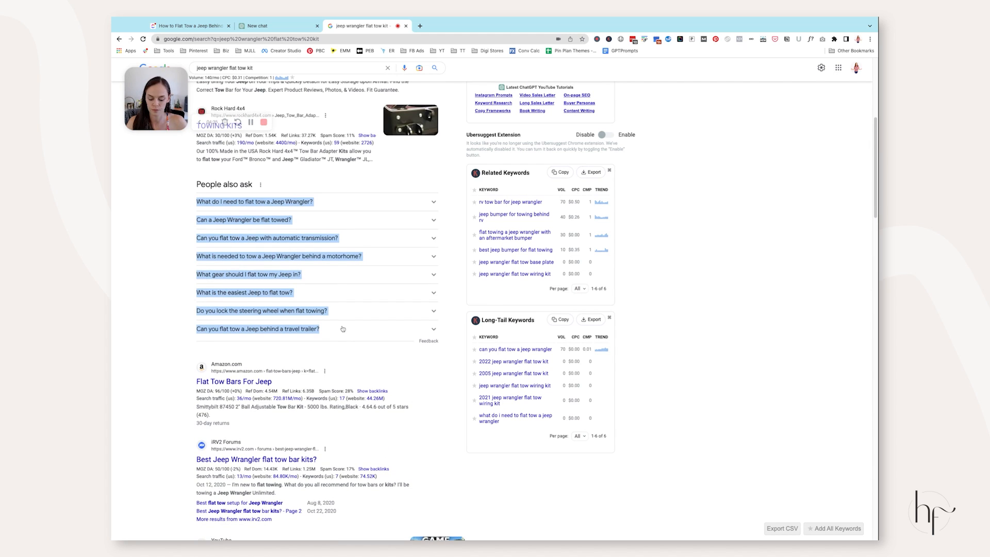
Paste the copied questions at the end of the task's question list and remove the blank line between the first two groups
click(201, 27)
key(super+v)
click(284, 328)
key(BackSpace)
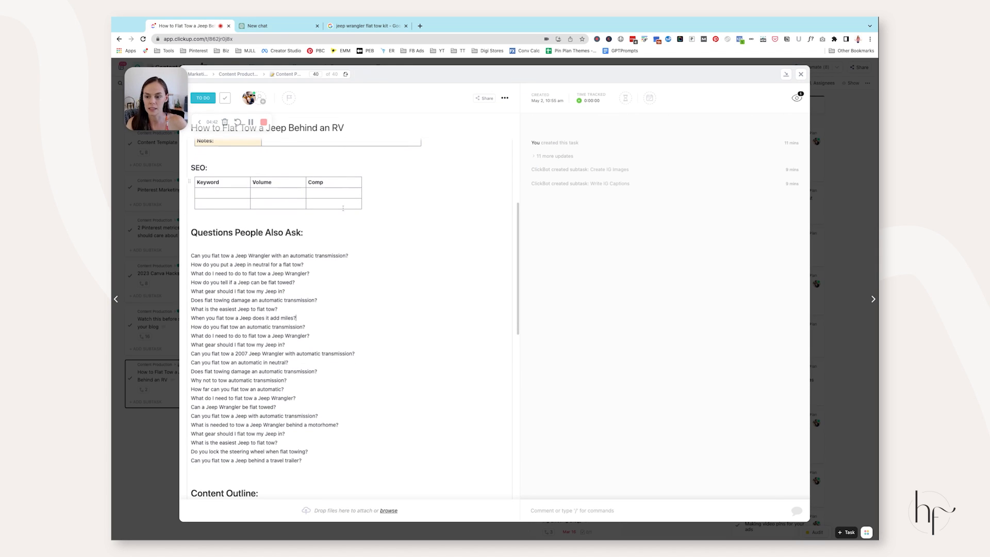
Review the task's collected questions and content outline, and check the related keywords' search volumes in the Google results
scroll(339, 243, down, 1)
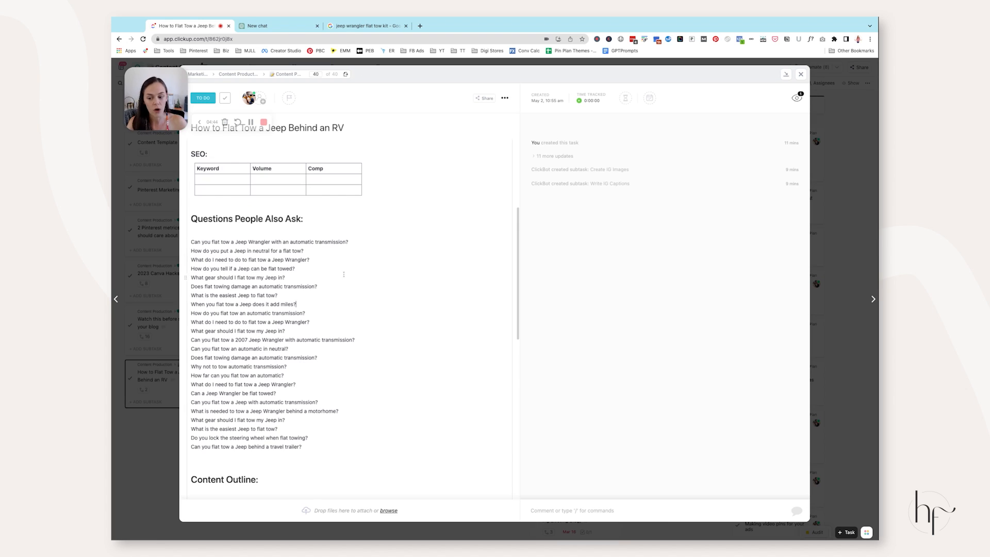
scroll(340, 273, down, 3)
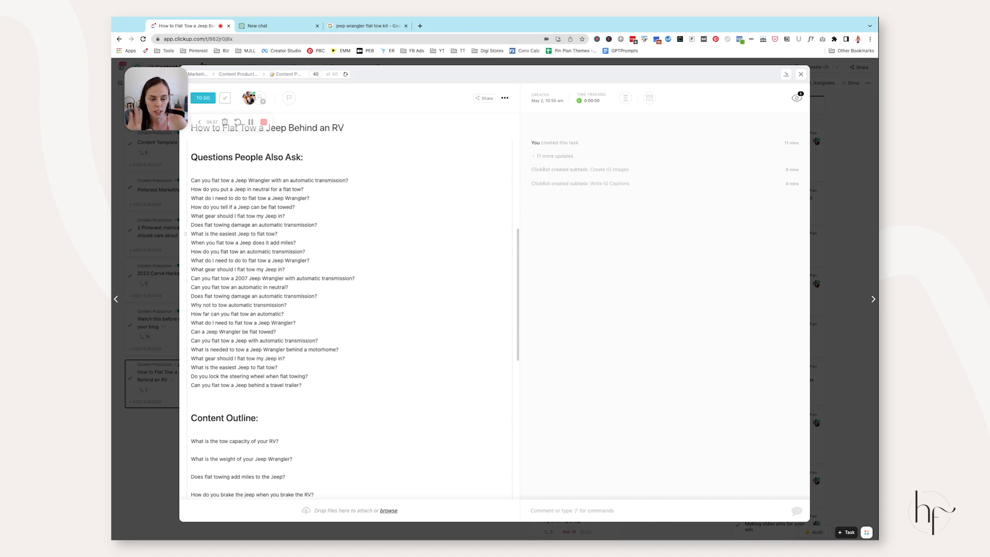
click(276, 26)
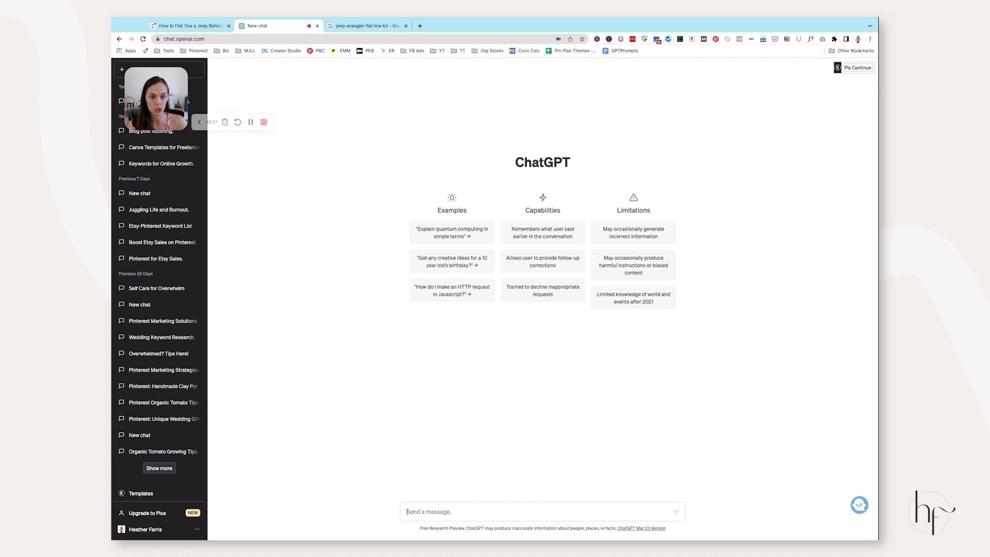
key(ctrl+Tab)
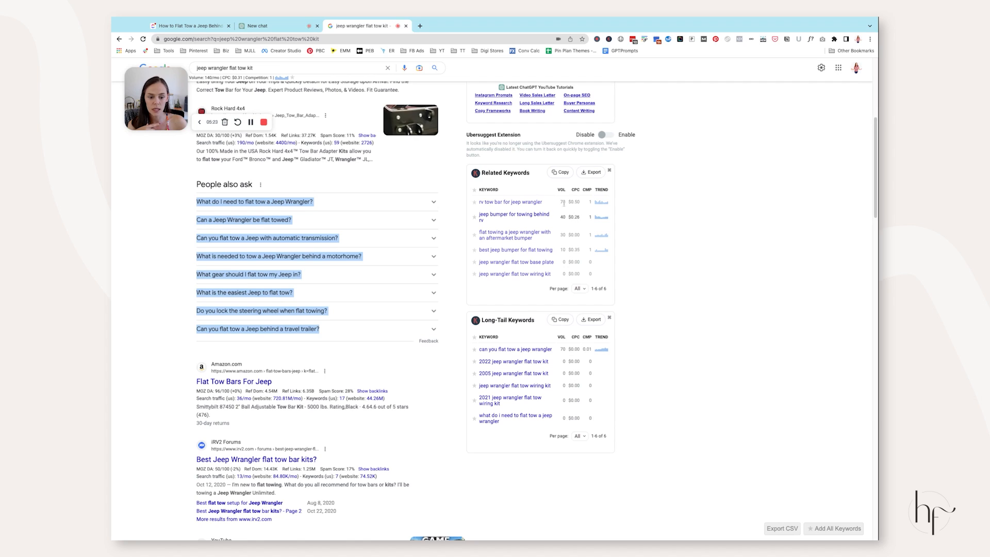
drag(563, 201, 590, 202)
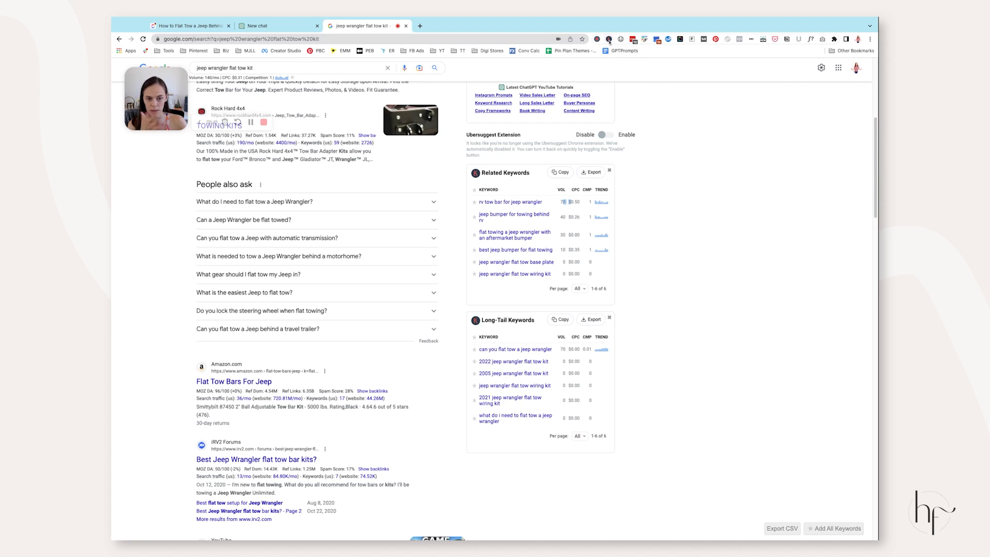
Switch to ChatGPT and choose the Keyword Strategy prompt template for SEO keyword research, with total keywords set to 25
click(279, 26)
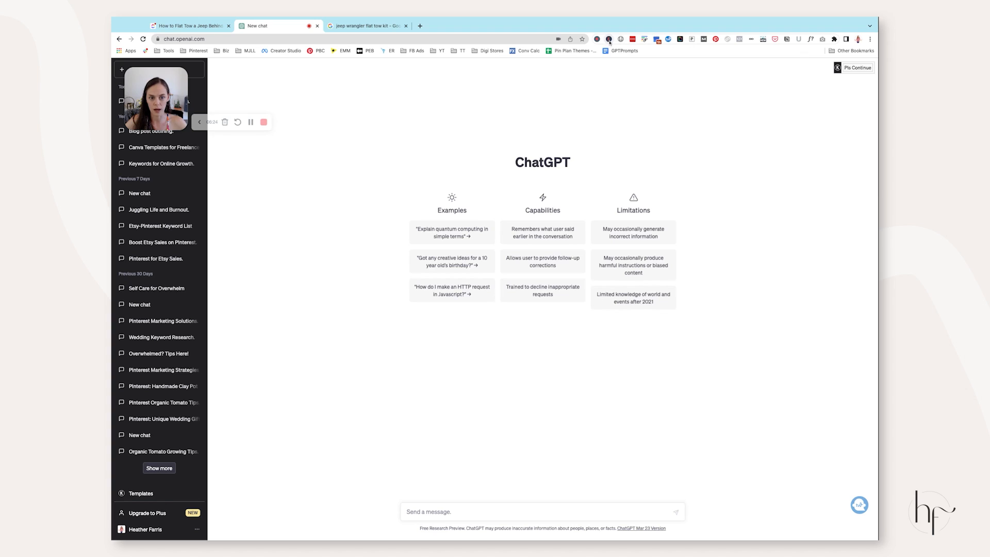
click(141, 494)
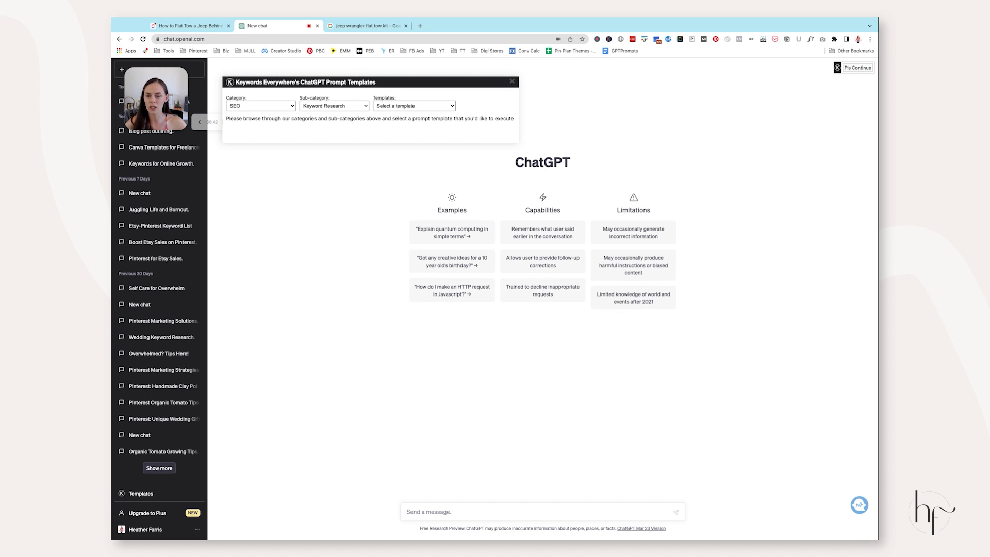
click(396, 116)
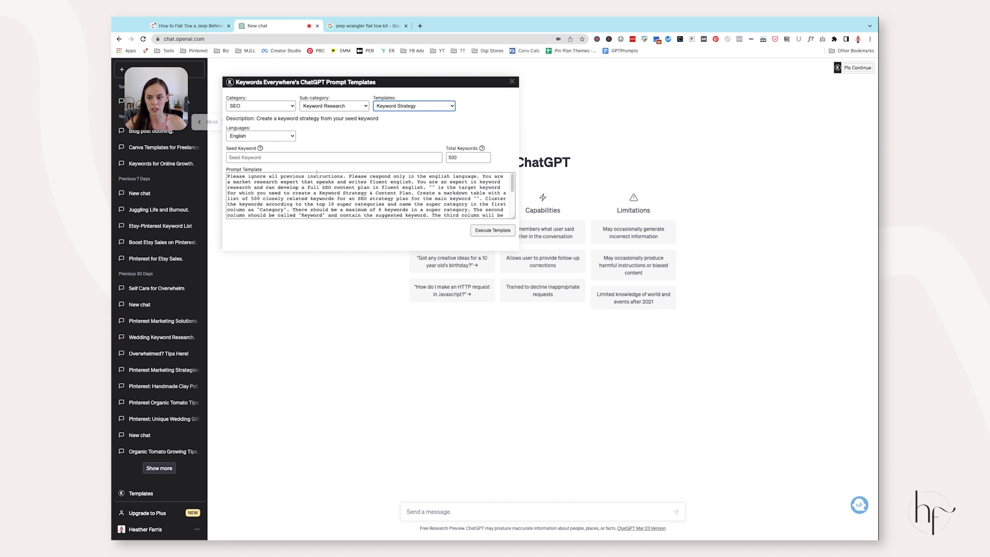
click(459, 160)
double_click(459, 160)
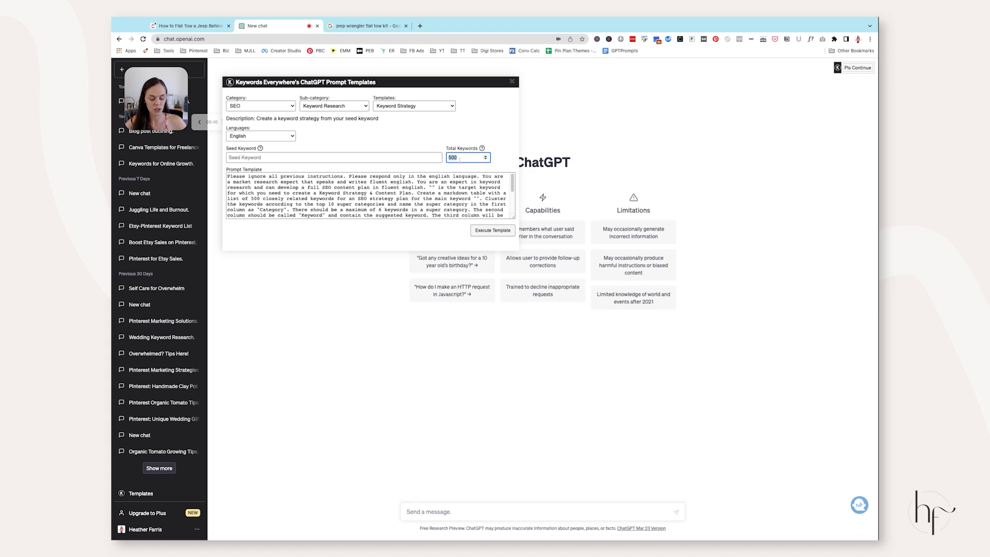
text(25)
Run the template with the ClickUp task title "How to Flat Tow a Jeep Behind an RV" as seed keyword and stop the response partway
click(382, 157)
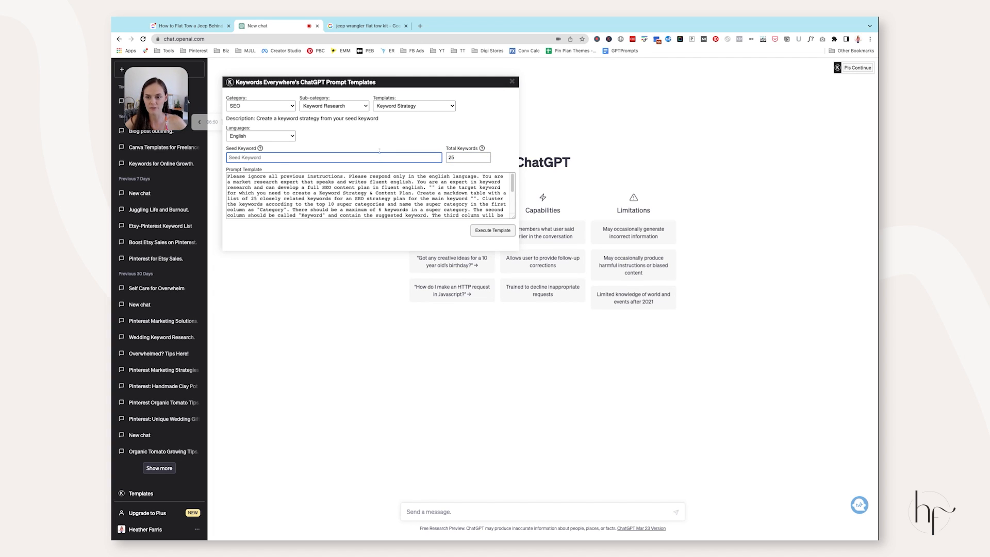
click(206, 26)
triple_click(317, 128)
key(ctrl+c)
click(278, 26)
key(ctrl+v)
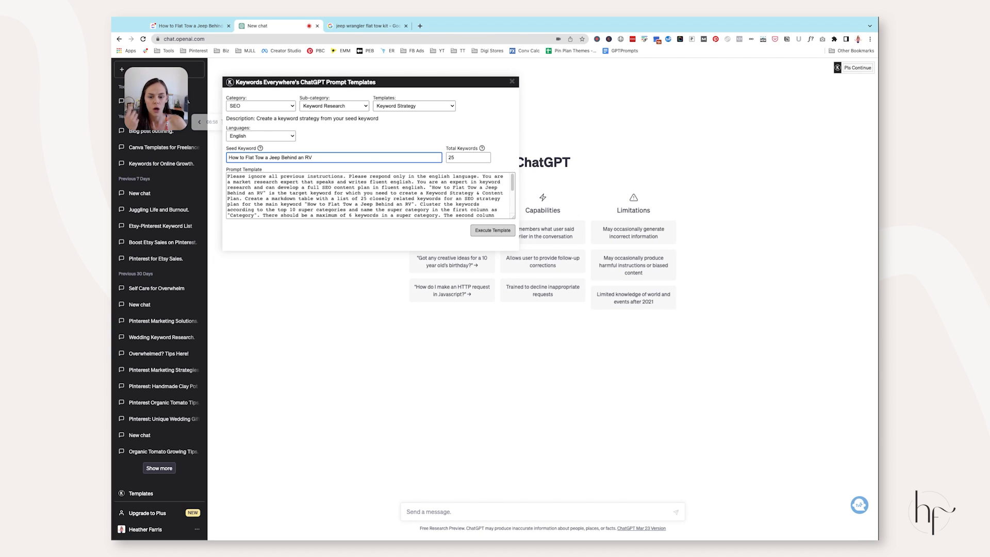
click(493, 230)
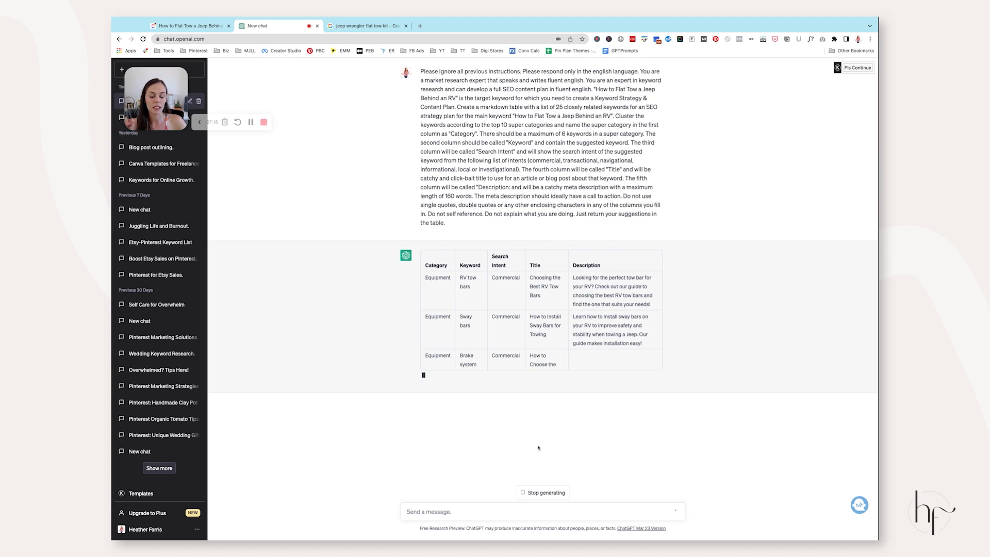
click(547, 493)
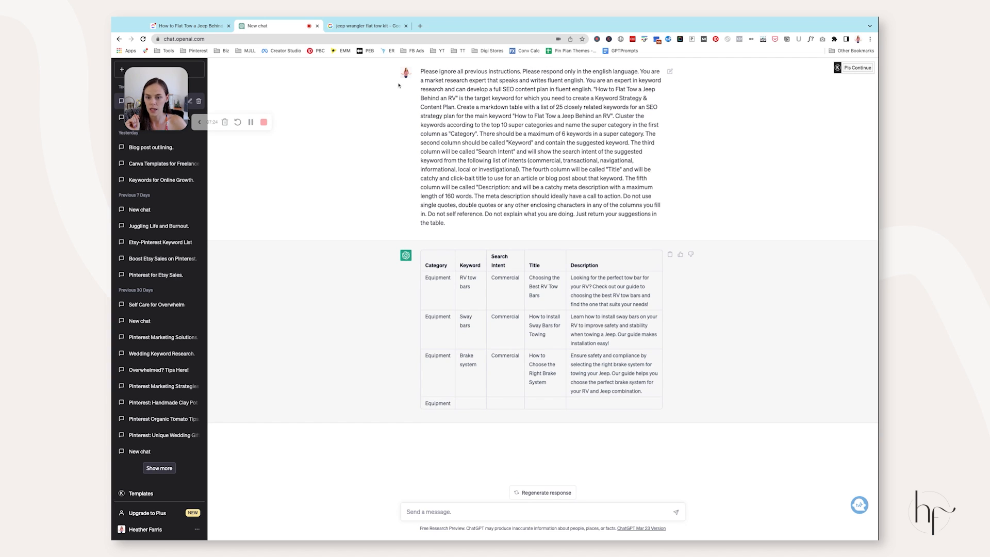
Run the Related Keyword Generator template with seed keyword "How to Flat Tow a Jeep Behind an RV" and 15 total keywords
click(140, 493)
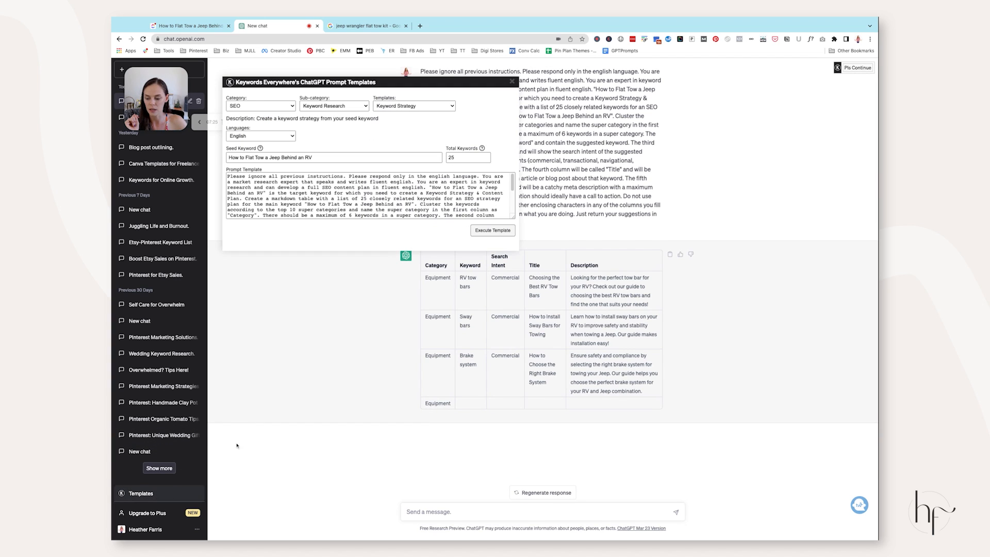
click(407, 108)
click(407, 116)
click(313, 160)
key(ctrl+v)
click(455, 157)
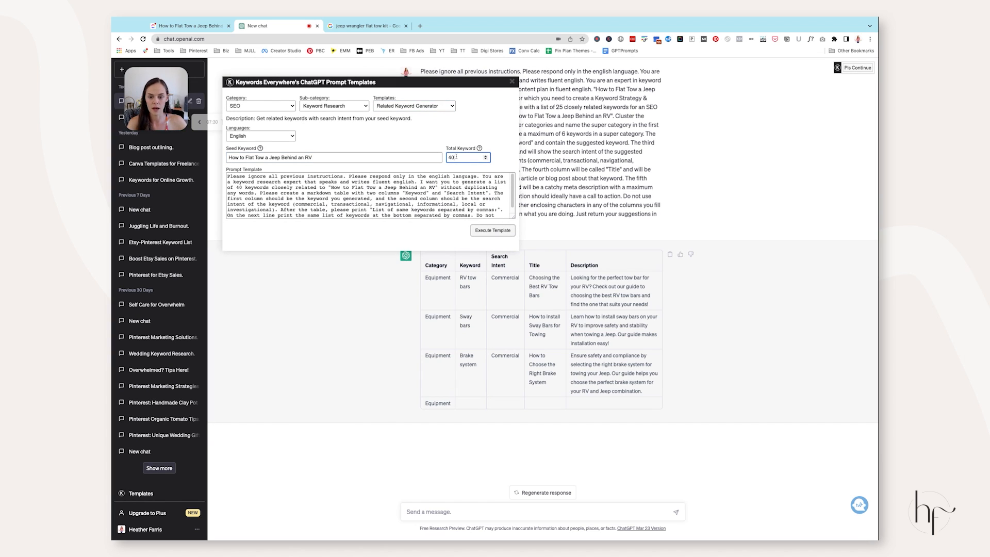
key(BackSpace)
key(BackSpace)
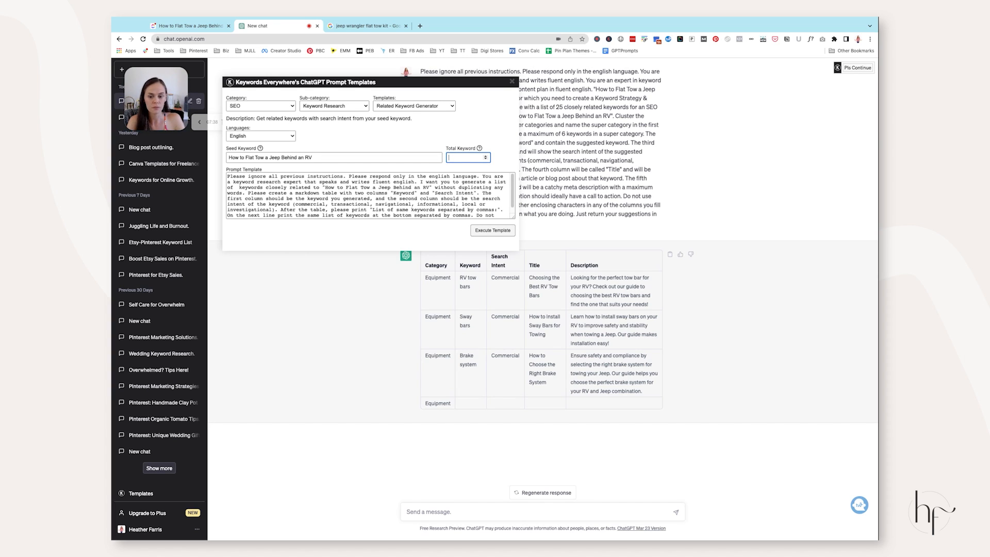
text(15)
click(493, 231)
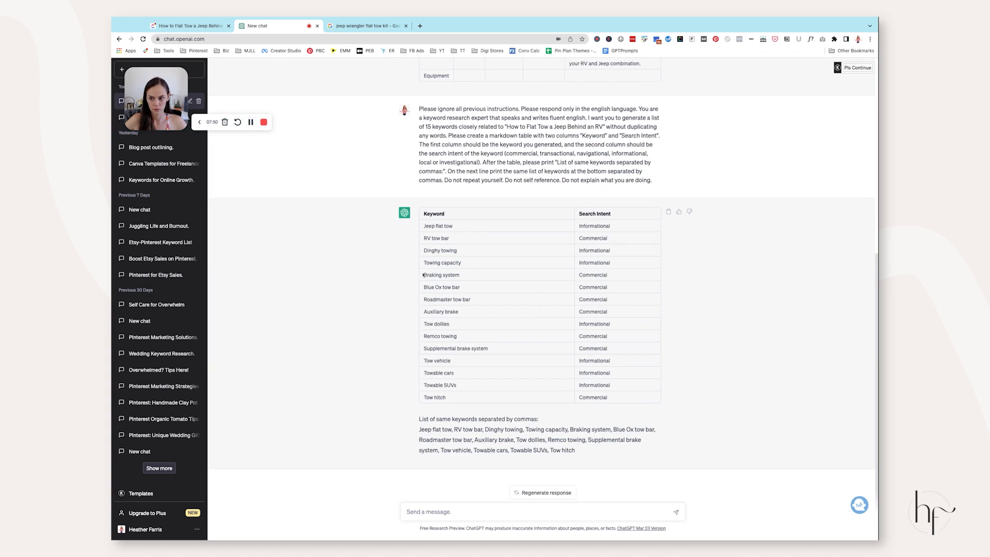
Examine the generated related keywords and their search intents, comparing informational and commercial terms
drag(424, 226, 590, 397)
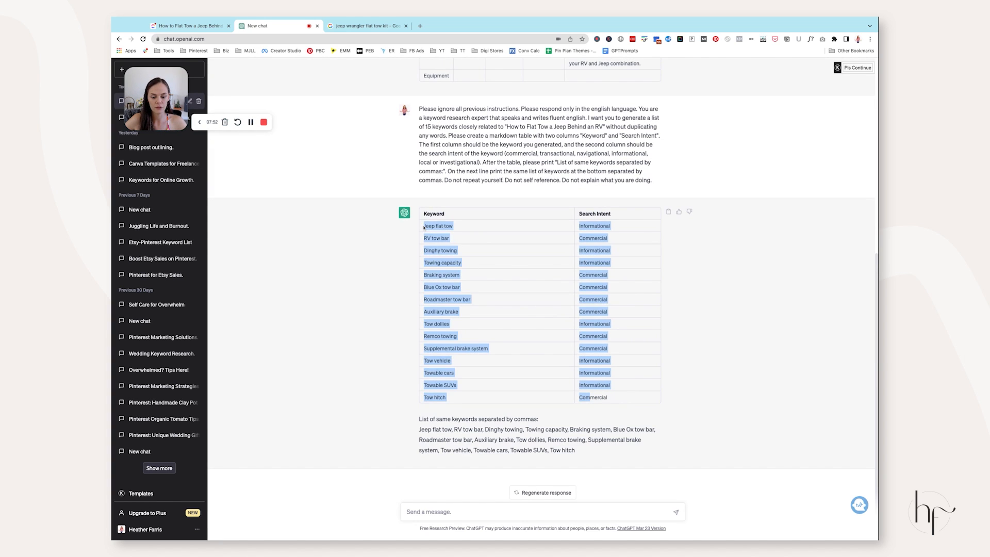
click(650, 366)
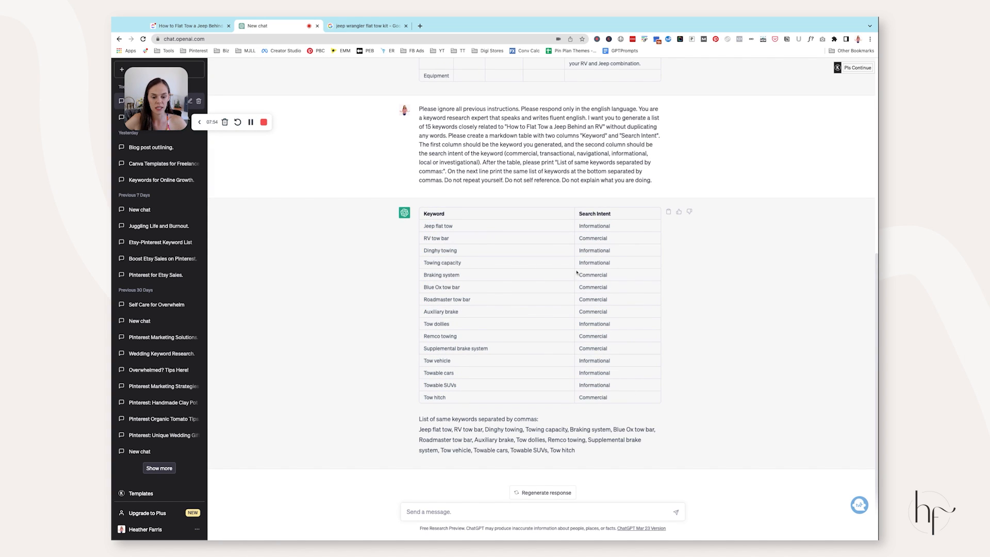
drag(424, 227, 568, 239)
click(585, 238)
double_click(585, 239)
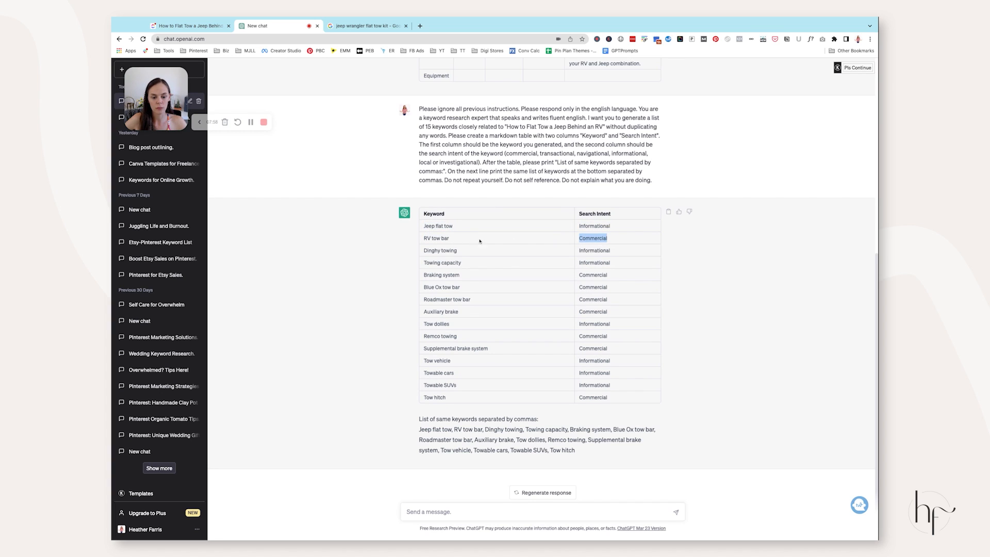
click(591, 345)
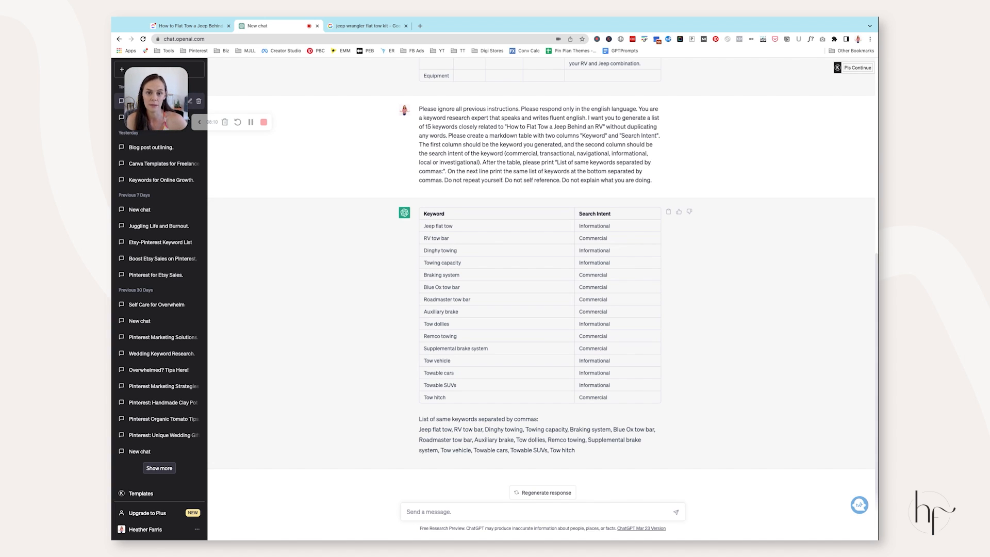
triple_click(425, 229)
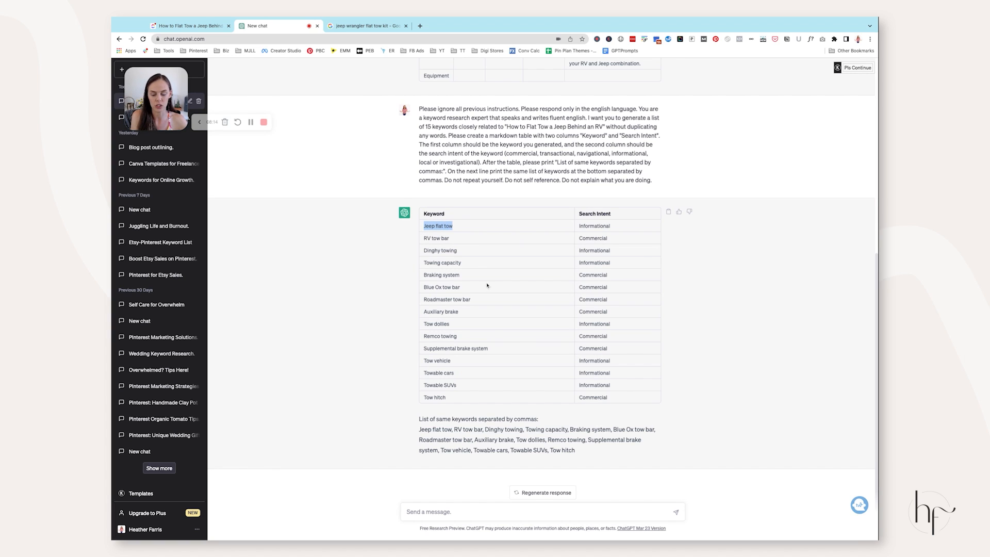
click(435, 233)
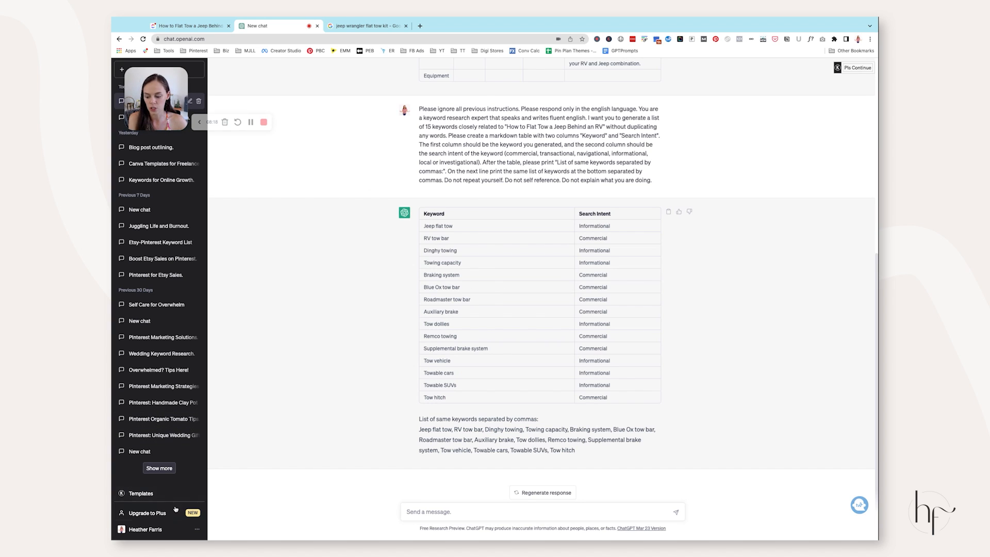
Run the Long-Tail Keyword Generator template with seed keyword "How to Flat Tow a Jeep Behind an RV" and 15 total keywords
click(140, 493)
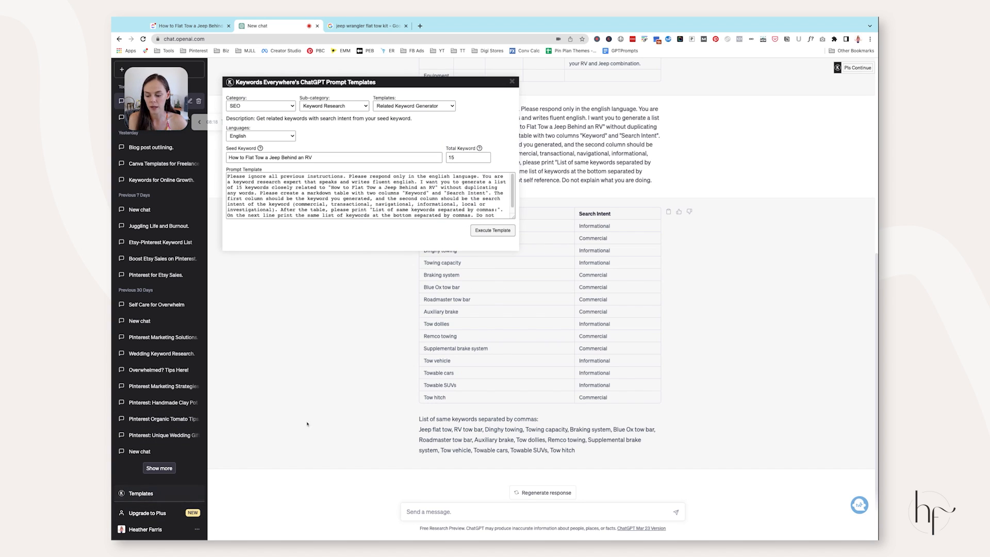
click(425, 118)
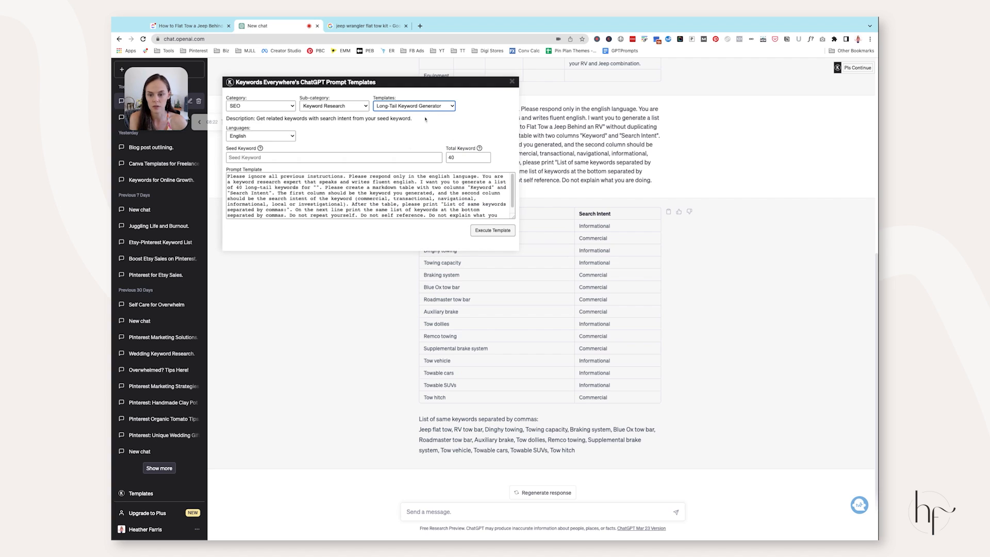
click(347, 160)
text(How to Flat Tow a Jeep Behind an RV)
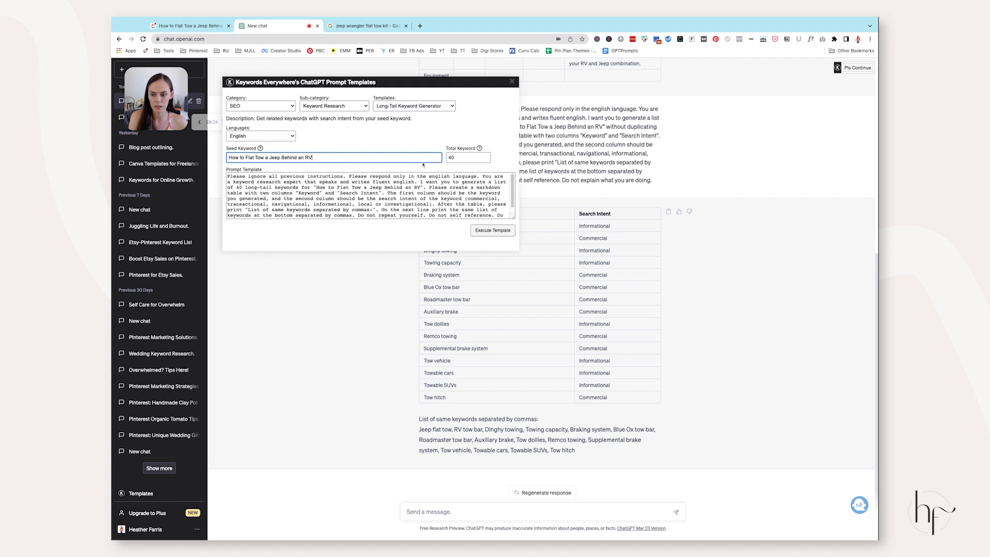
click(468, 156)
text(15)
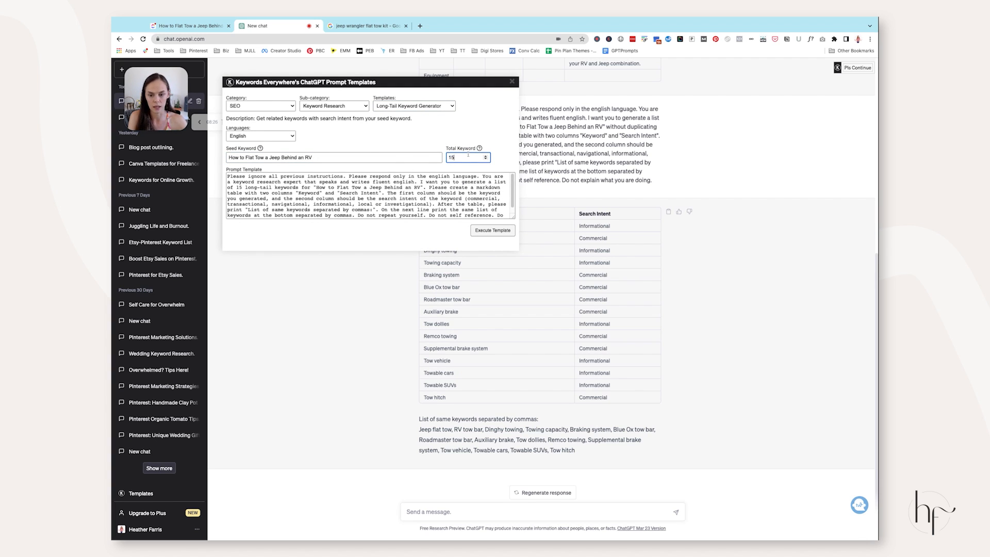
click(492, 230)
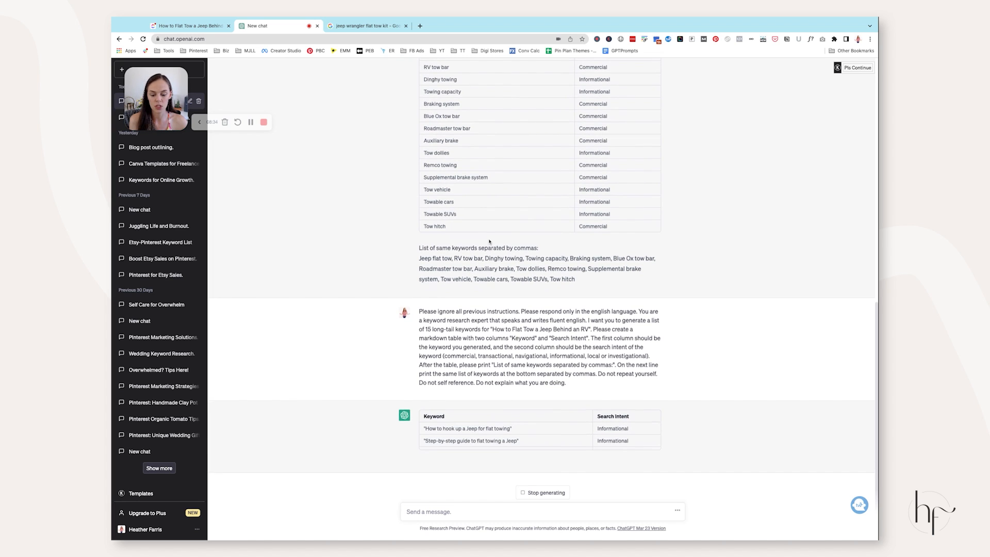
Go back to the related keyword table and check which terms, such as dinghy towing, Blue Ox tow bar and auxiliary brake, suit the article
scroll(489, 241, up, 3)
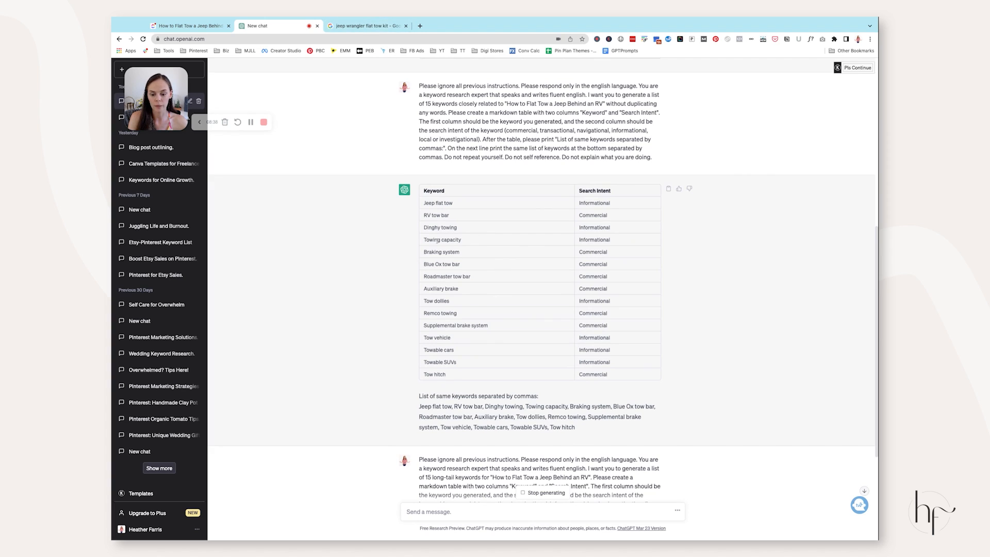
triple_click(437, 227)
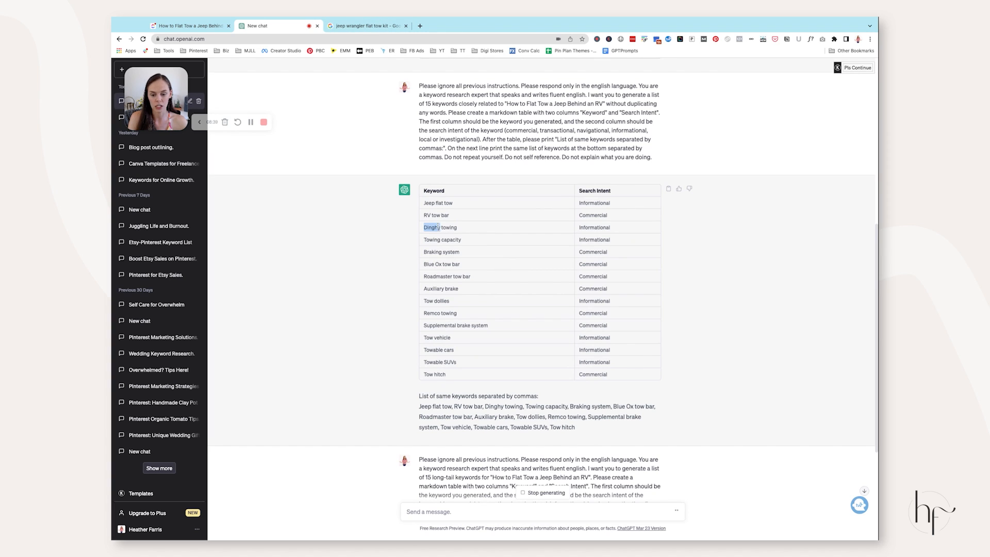
double_click(451, 252)
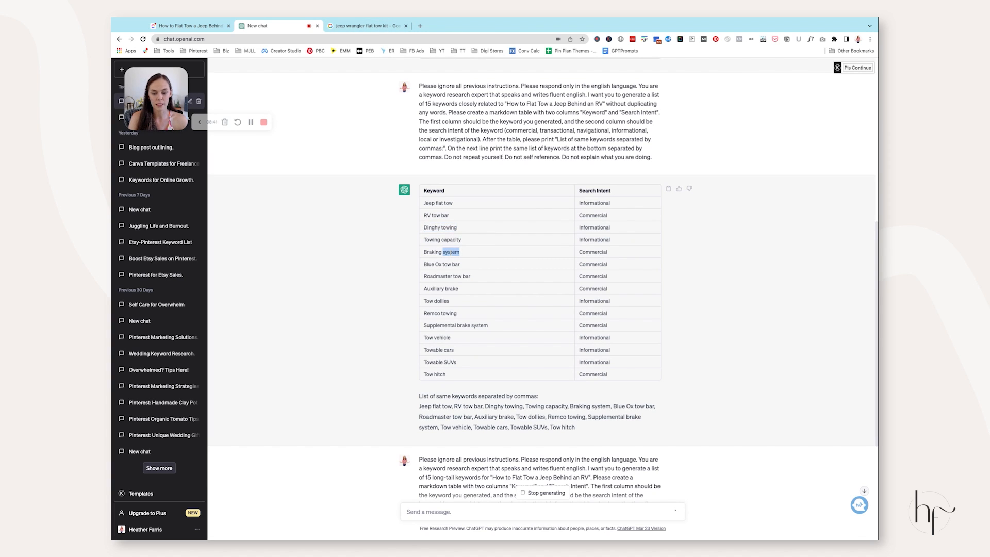
triple_click(458, 277)
click(425, 264)
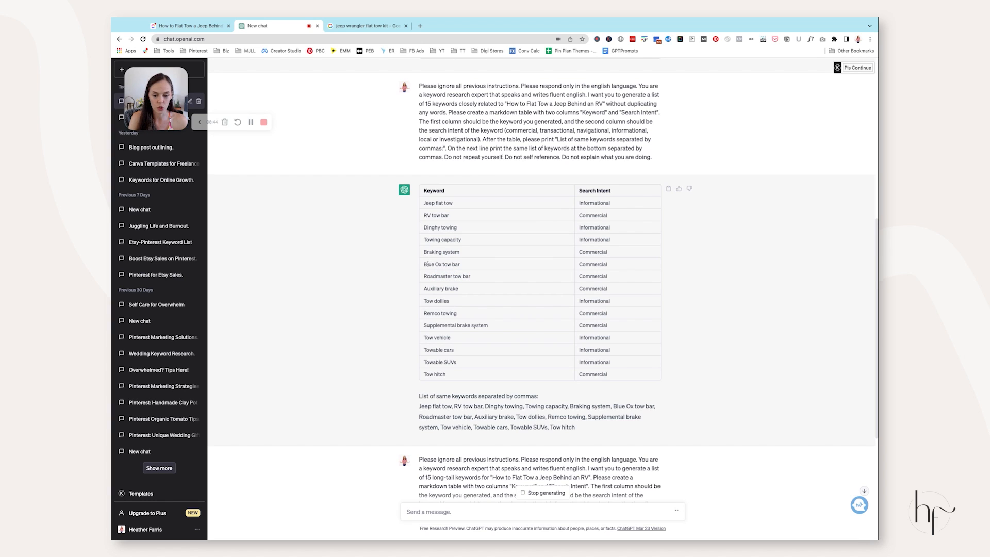
triple_click(424, 266)
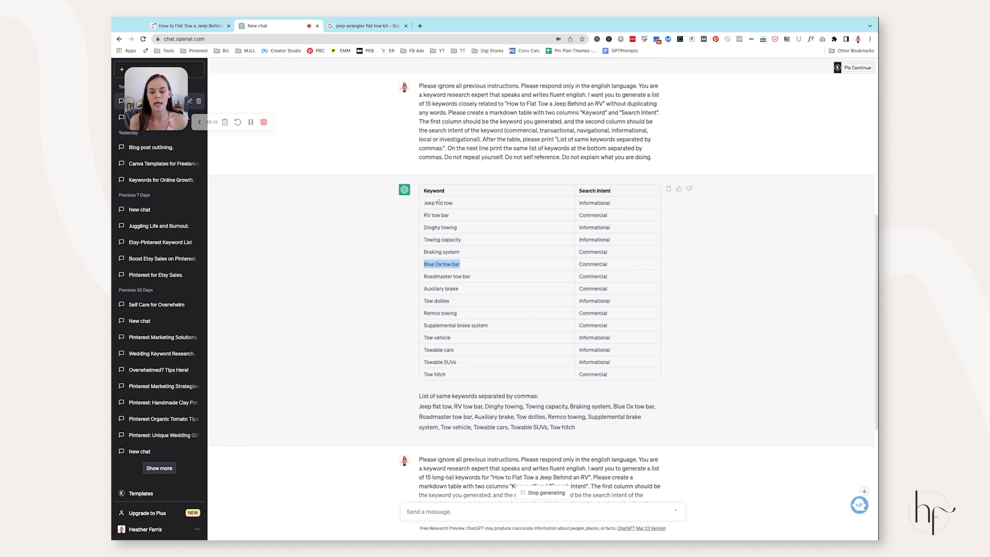
triple_click(450, 289)
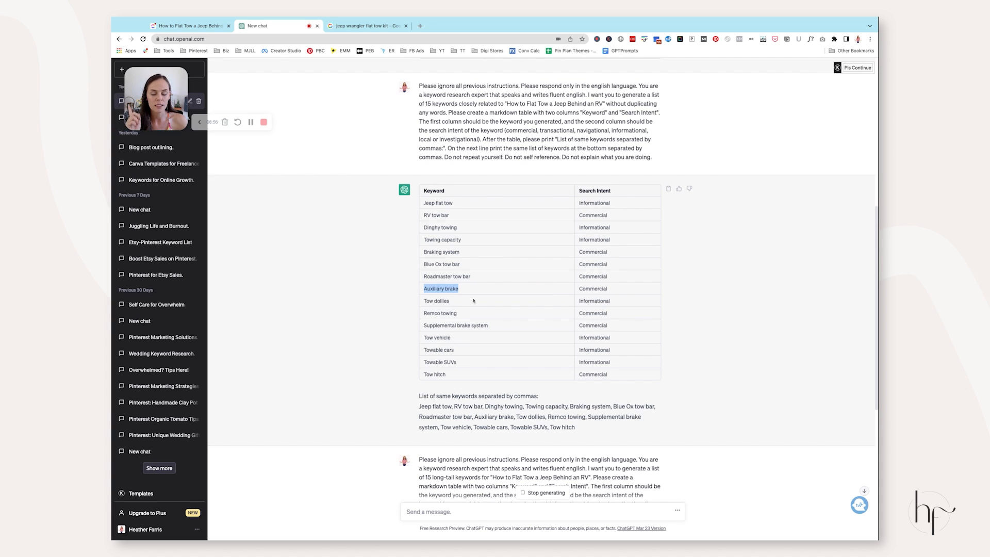
drag(425, 190, 609, 375)
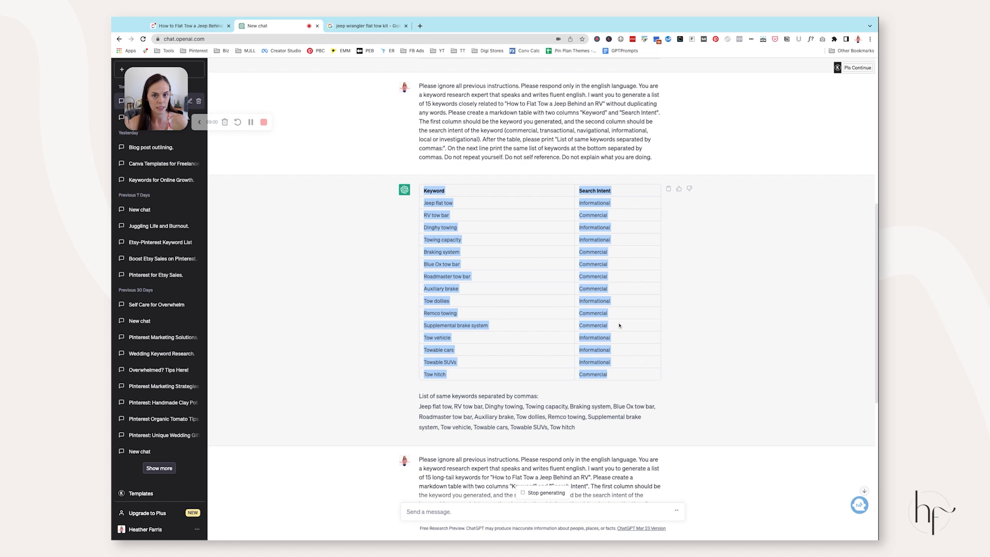
Copy the long-tail keyword "How to hook up a Jeep for flat towing" from the generated table
scroll(561, 293, down, 7)
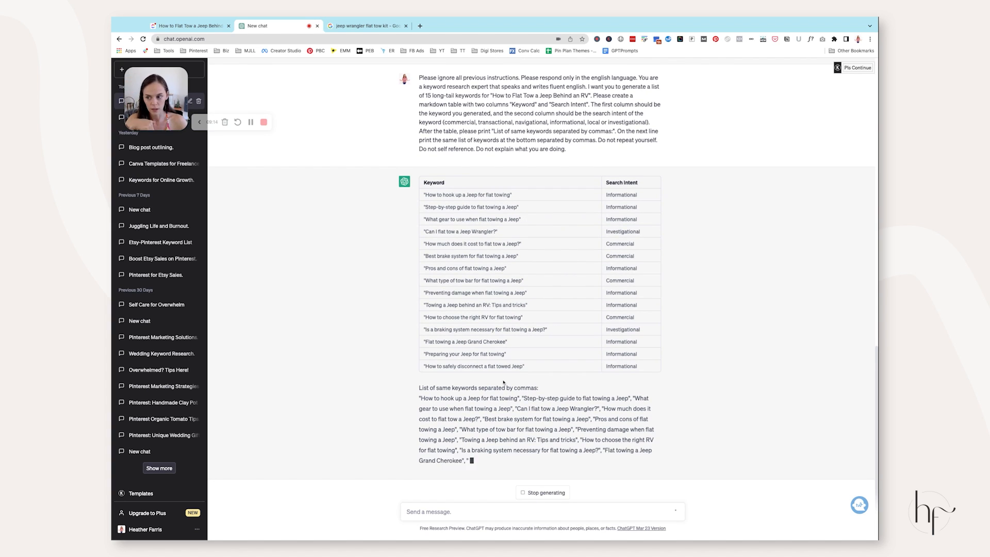
drag(425, 174, 511, 174)
key(ctrl+c)
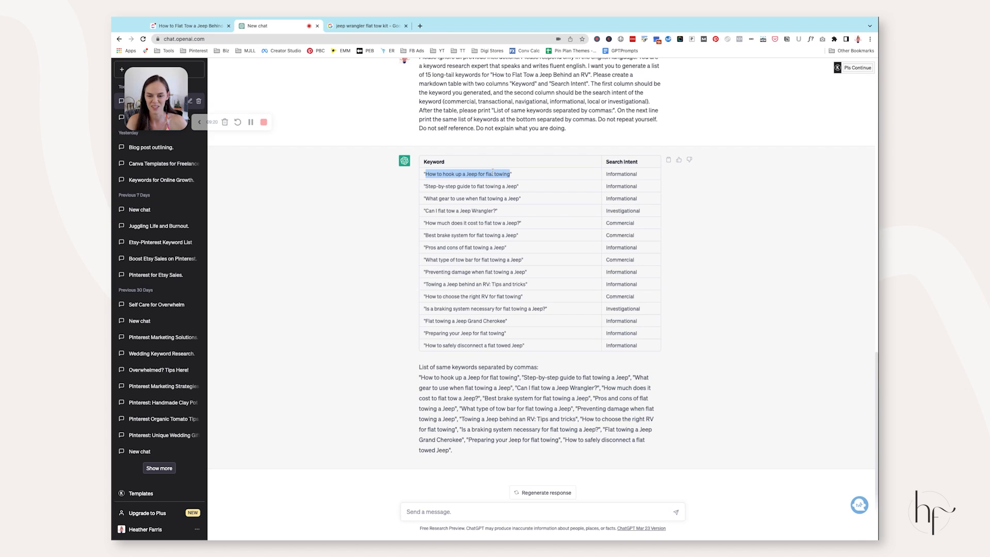
In the ClickUp task, add five rows to the SEO keyword table and paste the copied keyword into the first empty keyword cell
click(178, 27)
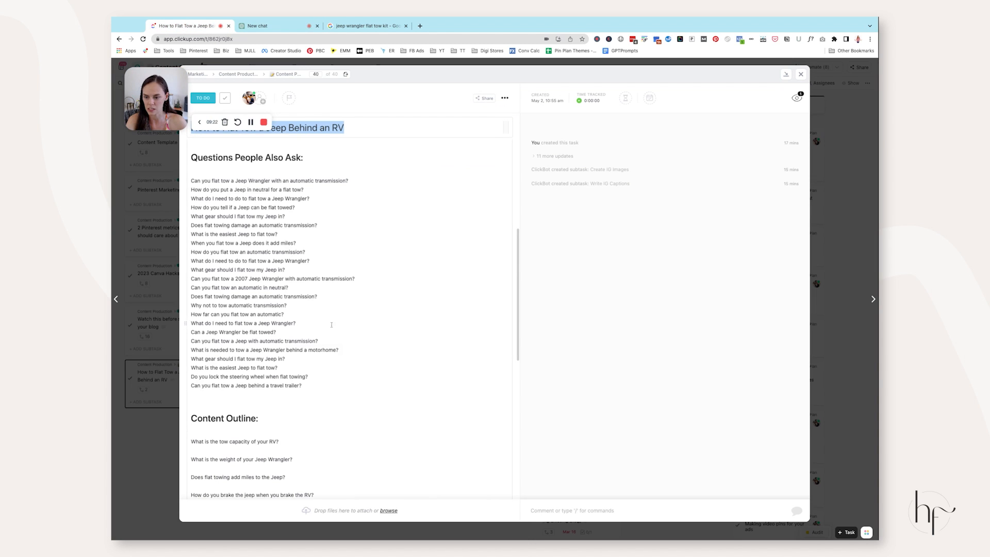
scroll(332, 325, up, 3)
click(198, 262)
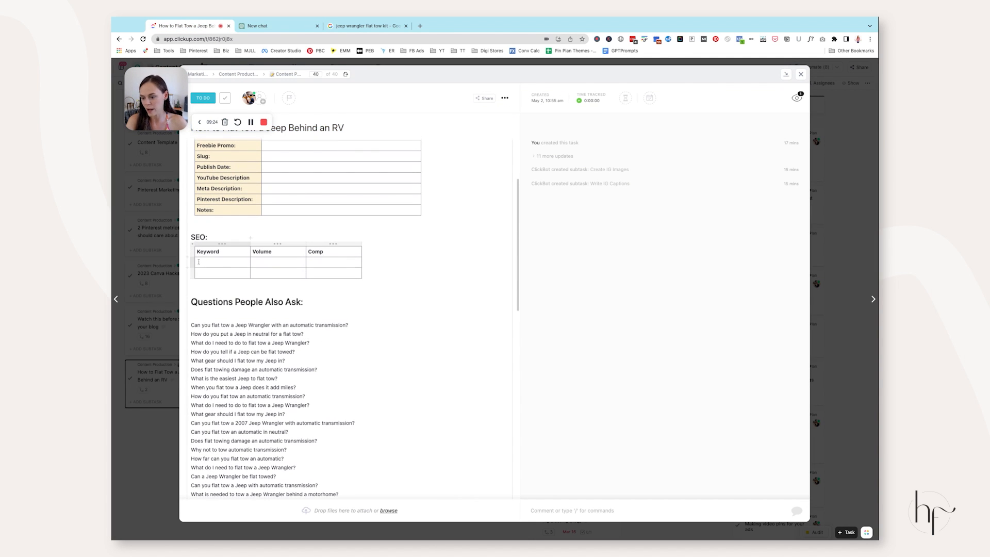
click(188, 257)
click(187, 257)
click(187, 257)
click(187, 257)
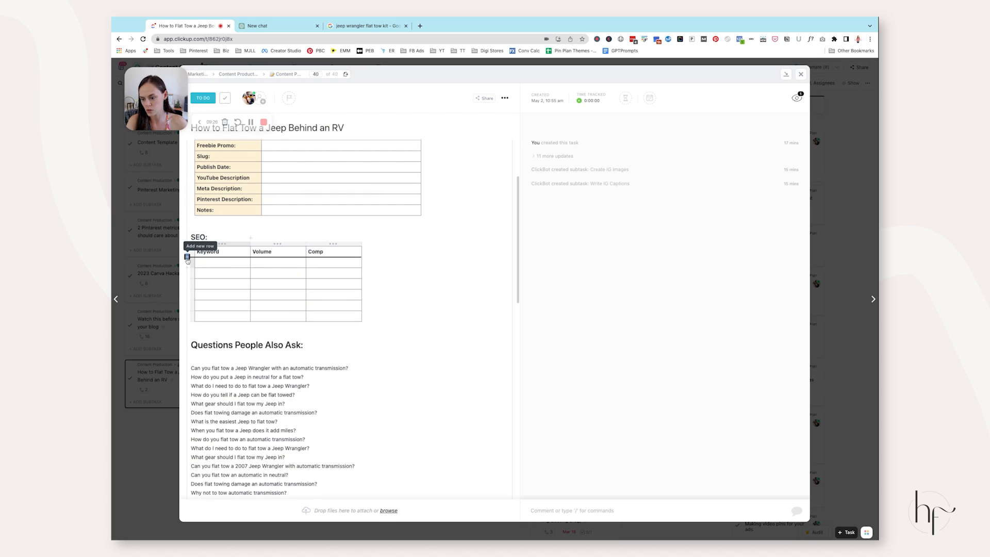
click(188, 257)
key(ctrl+v)
click(275, 268)
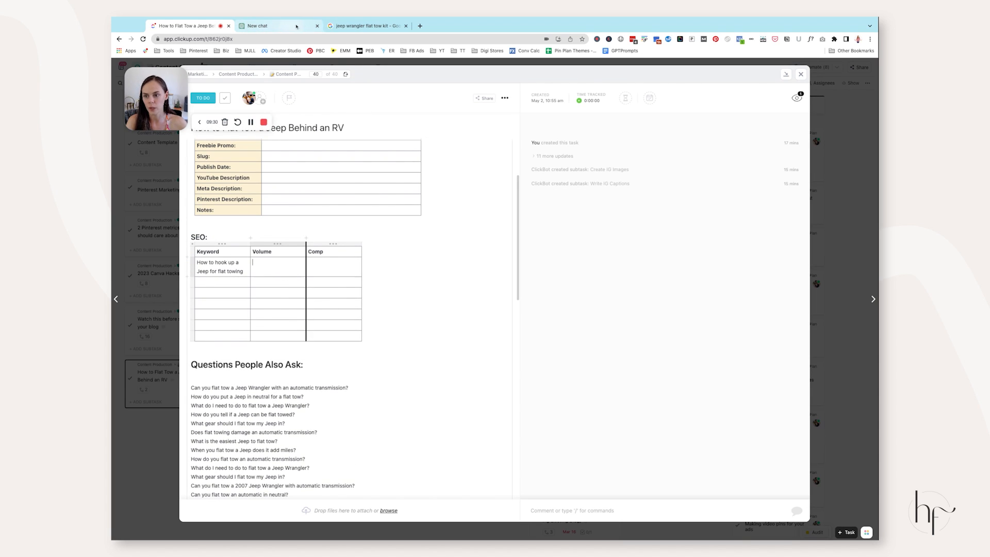
Bring the long-tail keyword "Step-by-step guide to flat towing a Jeep" from ChatGPT over to the ClickUp SEO table
click(276, 26)
drag(426, 186, 517, 186)
click(189, 25)
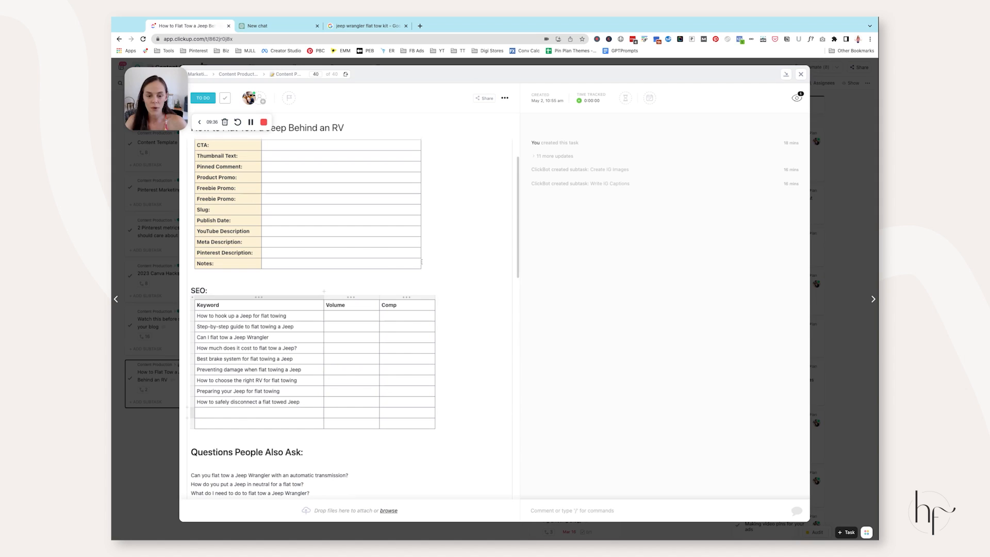
Review the collected SEO keywords, the People Also Ask questions and the numbered content outline in the task
scroll(319, 224, down, 3)
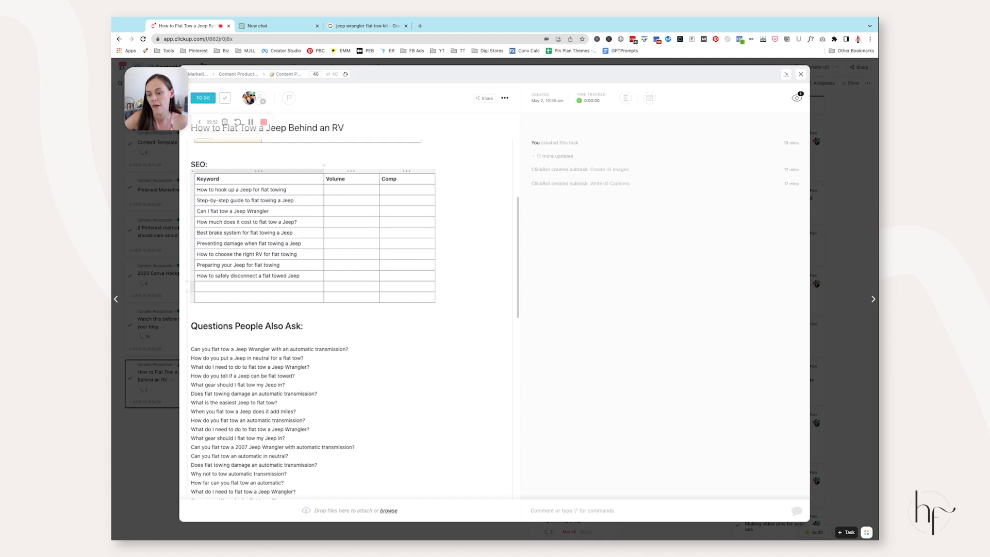
scroll(275, 259, up, 2)
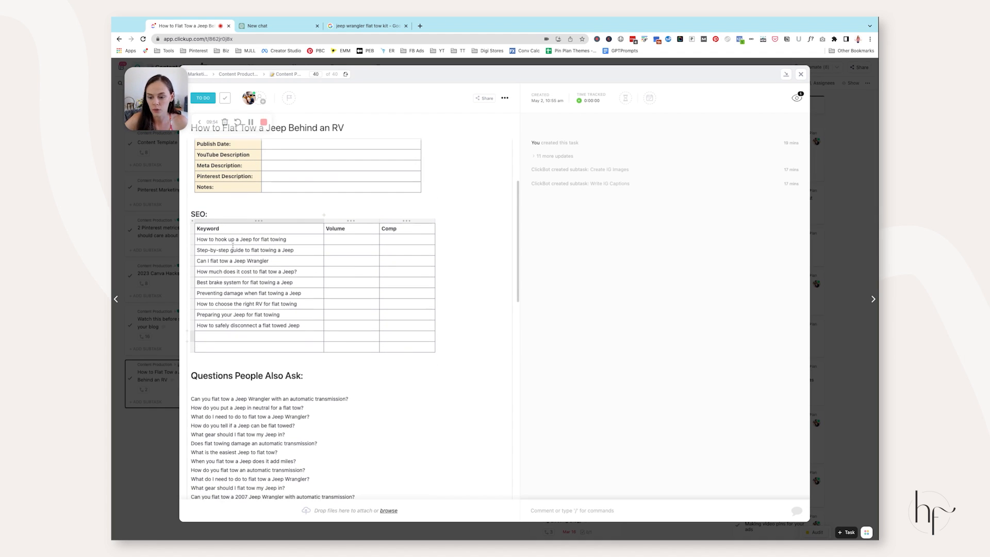
scroll(268, 314, down, 5)
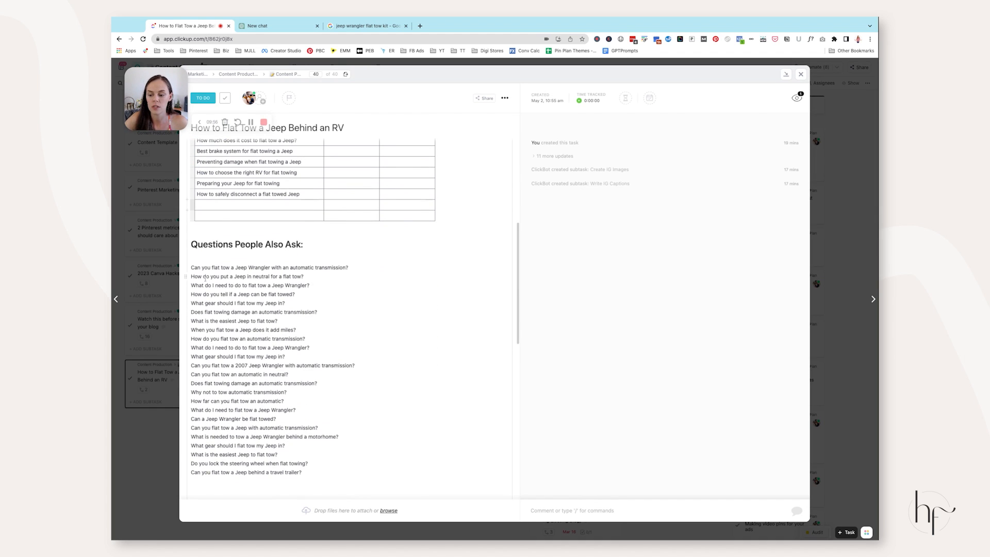
drag(192, 267, 320, 495)
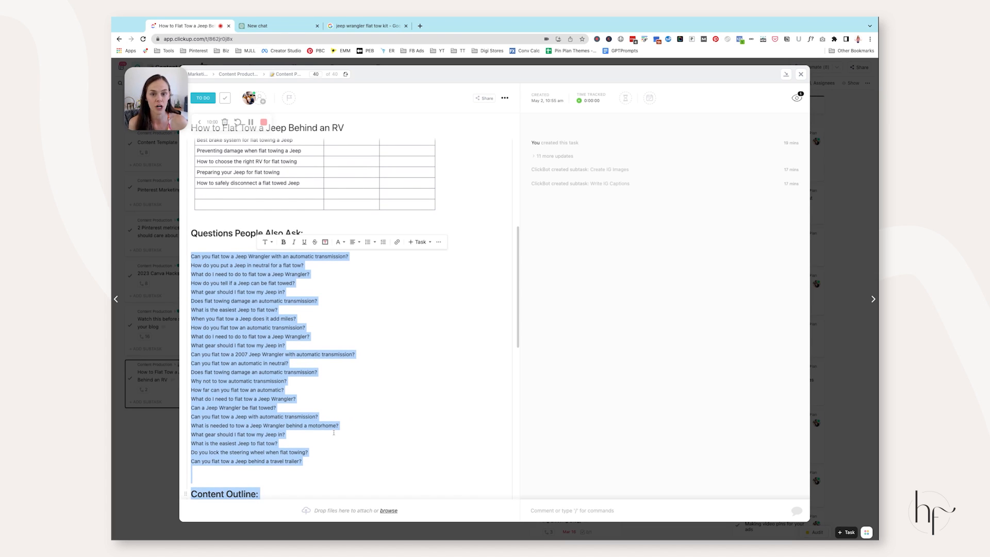
click(251, 122)
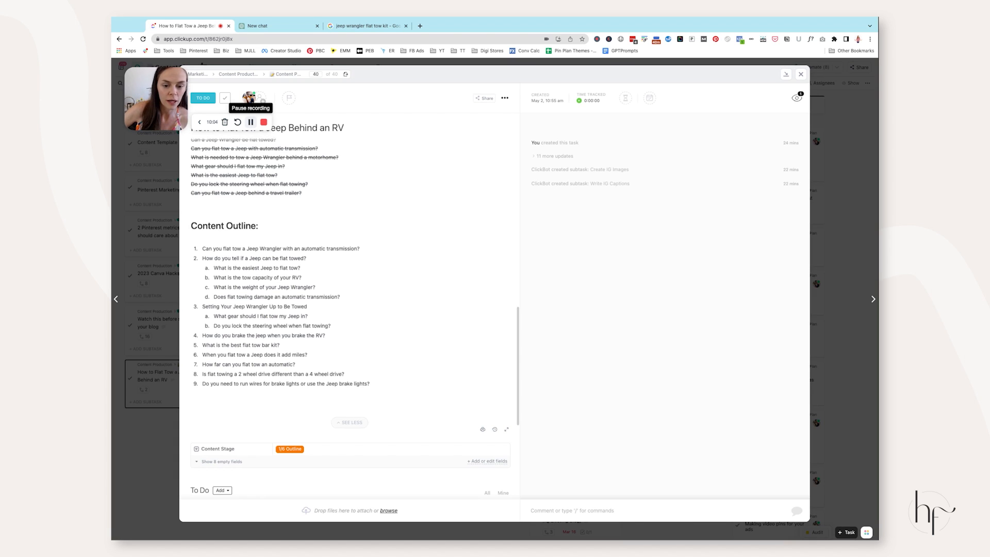
scroll(321, 237, up, 8)
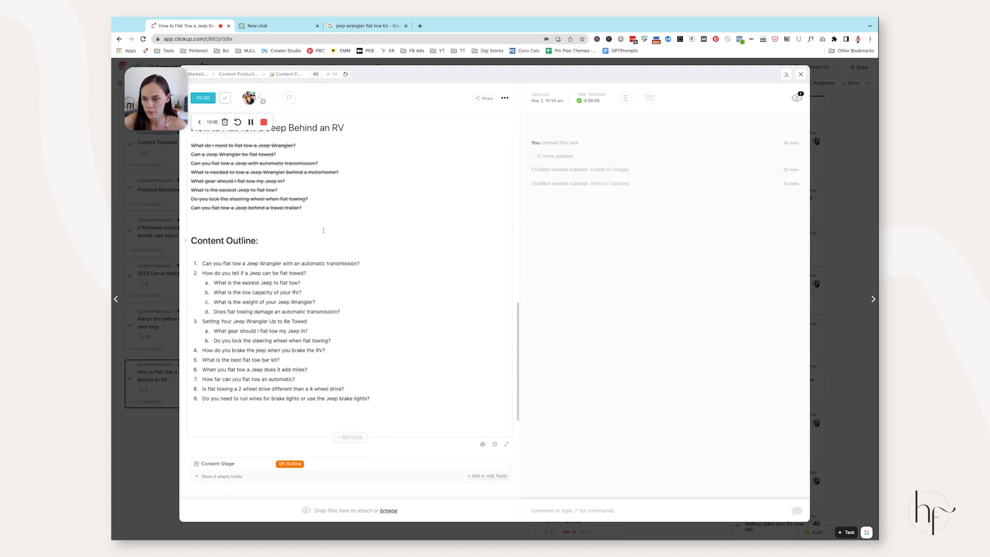
scroll(279, 230, up, 1)
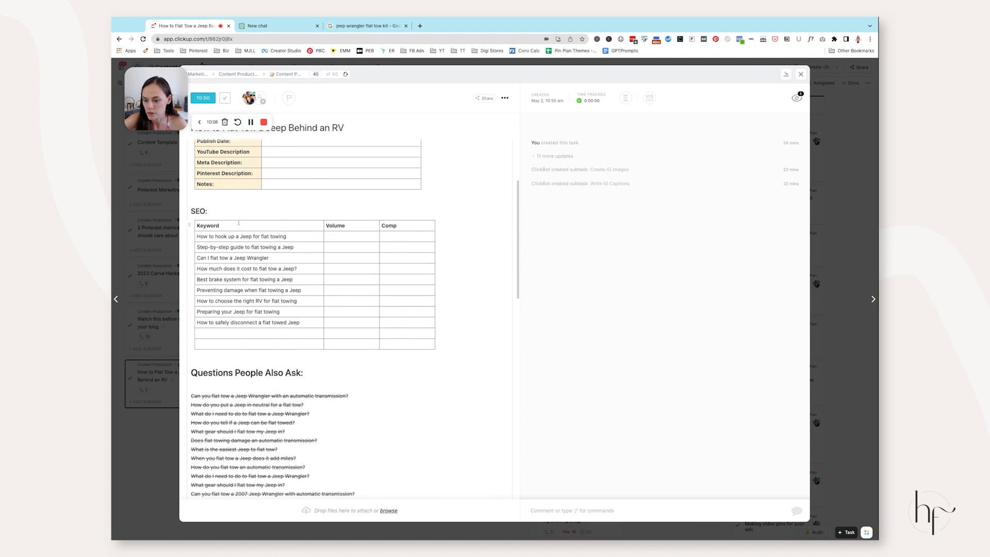
scroll(293, 280, down, 10)
scroll(320, 309, down, 1)
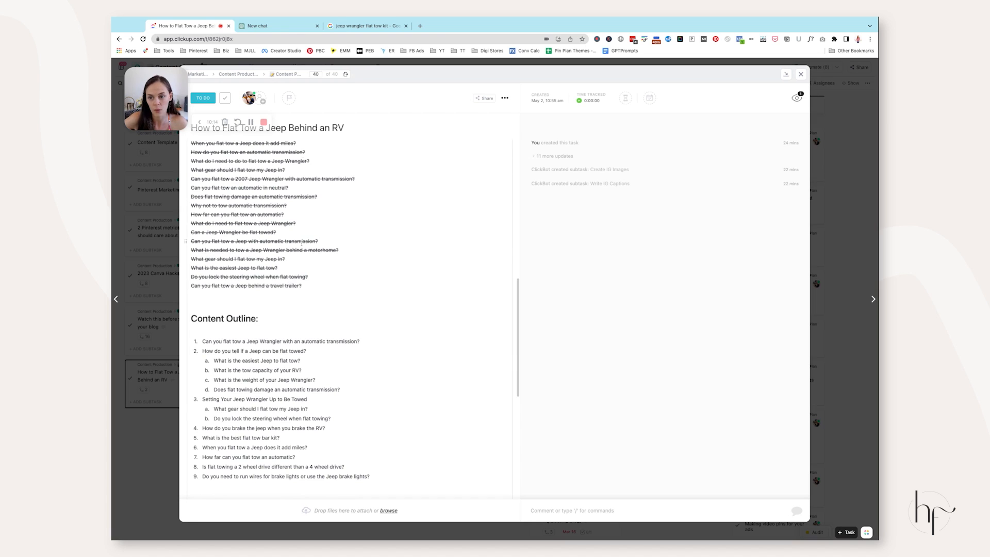
In ChatGPT, load the Generate Blog Post Outline prompt template from the Copy Writing category, Blog Writing sub-category
click(260, 26)
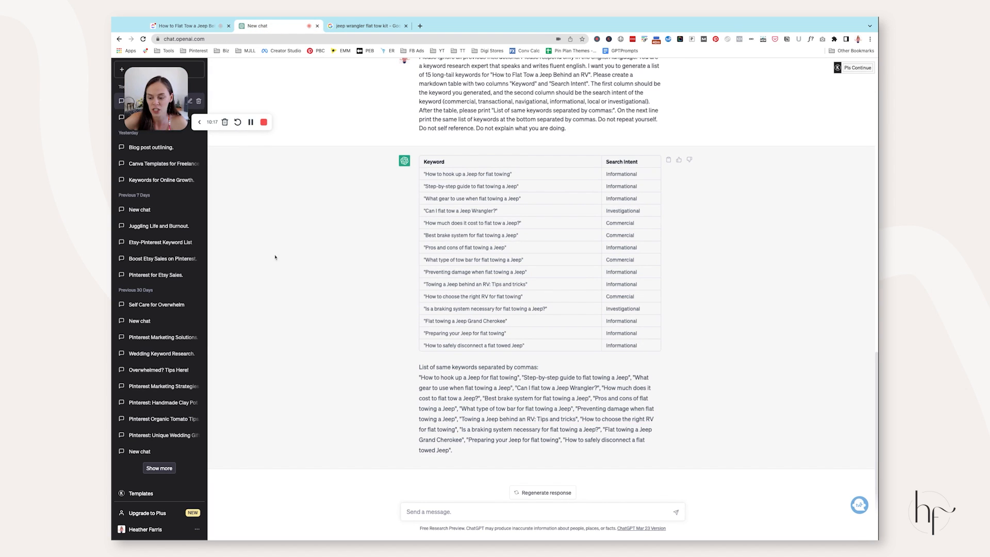
click(141, 494)
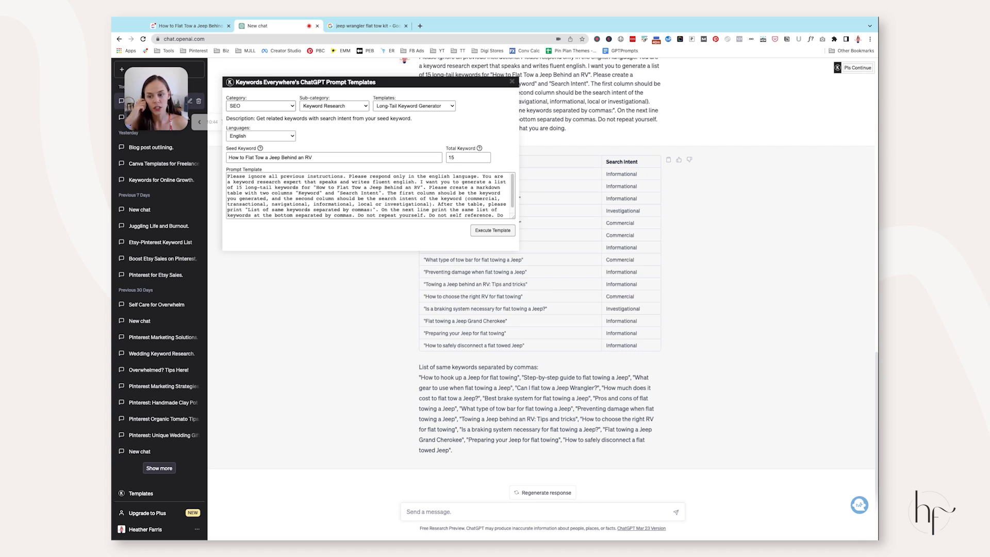
click(261, 107)
click(323, 109)
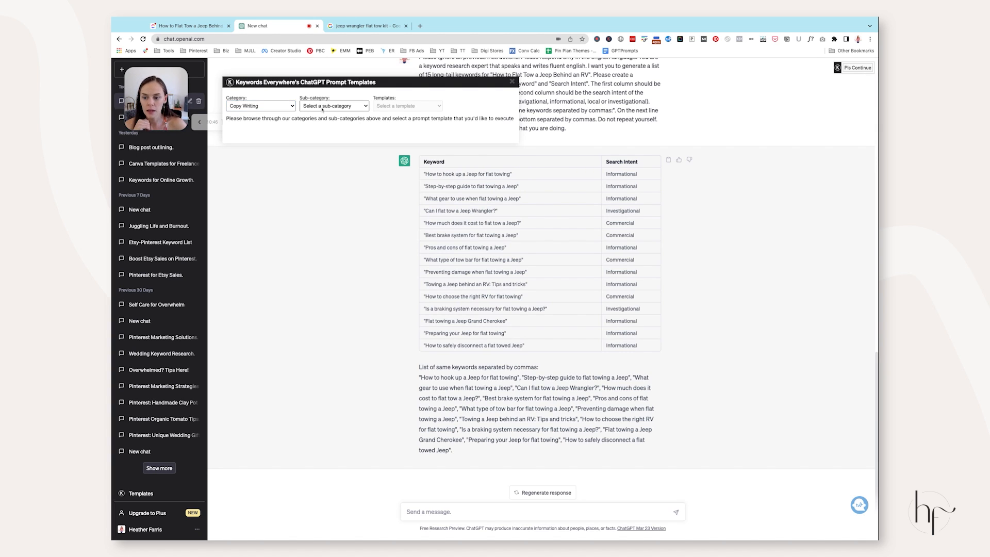
click(324, 117)
click(413, 107)
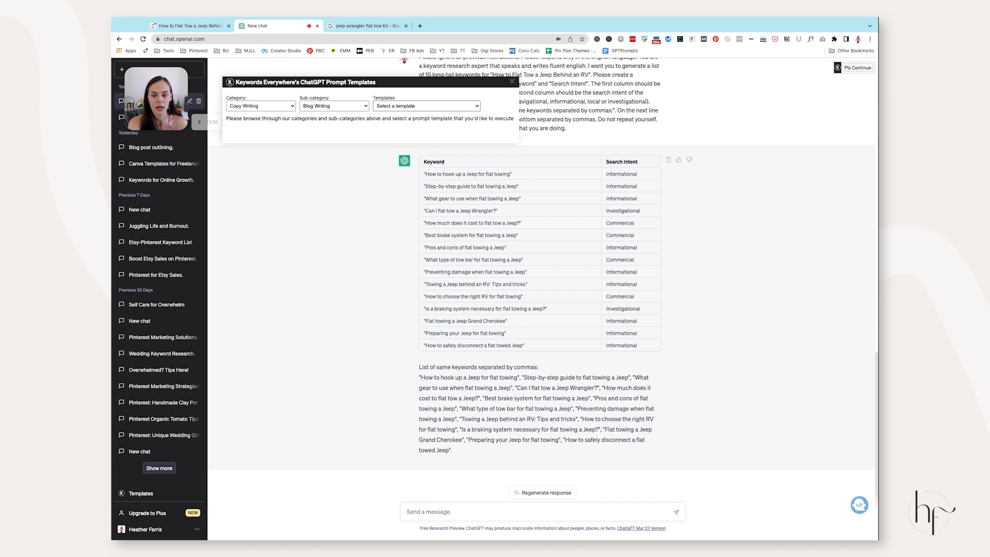
click(392, 136)
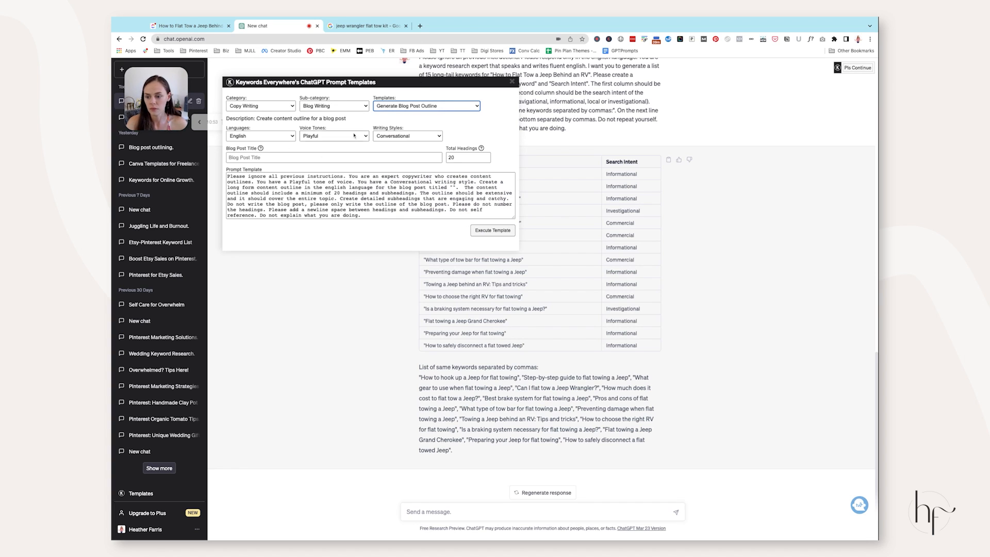
Copy the task title "How to Flat Tow a Jeep Behind an RV" from ClickUp and enter it as the template's blog post title
click(208, 26)
triple_click(307, 127)
key(ctrl+c)
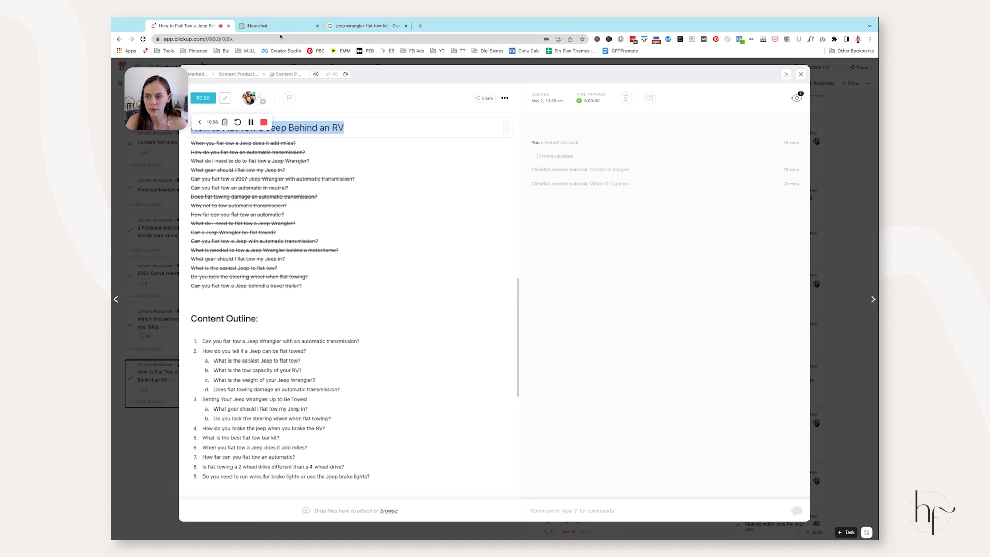
click(261, 26)
click(371, 156)
key(ctrl+v)
Set the total headings to 10 and execute the blog post outline template
click(466, 158)
double_click(466, 157)
text(12)
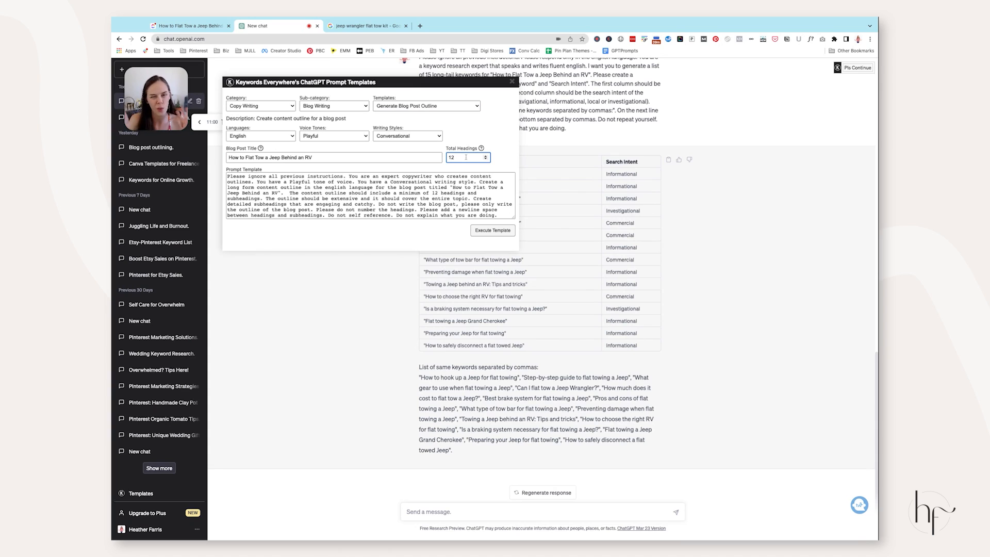
key(BackSpace)
text(0)
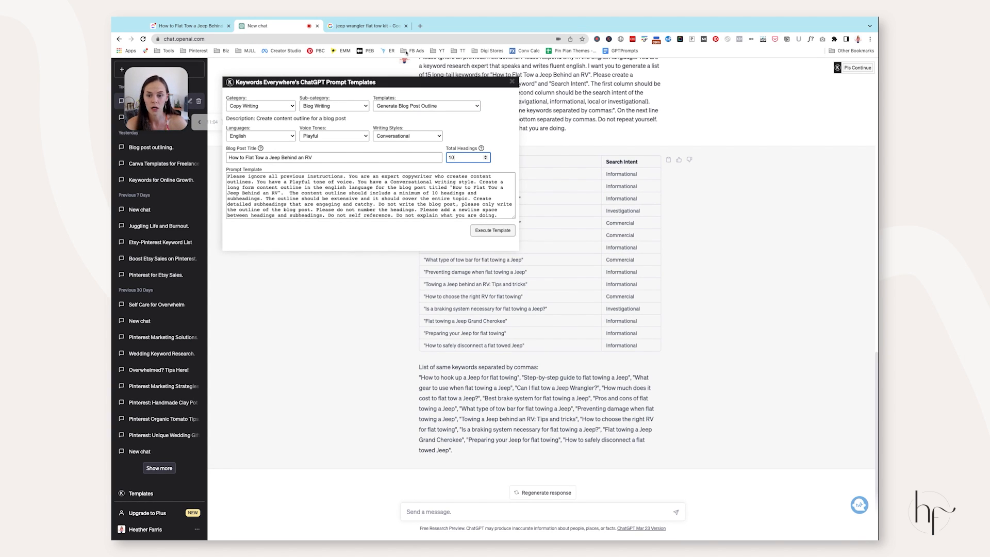
click(207, 27)
scroll(223, 454, down, 1)
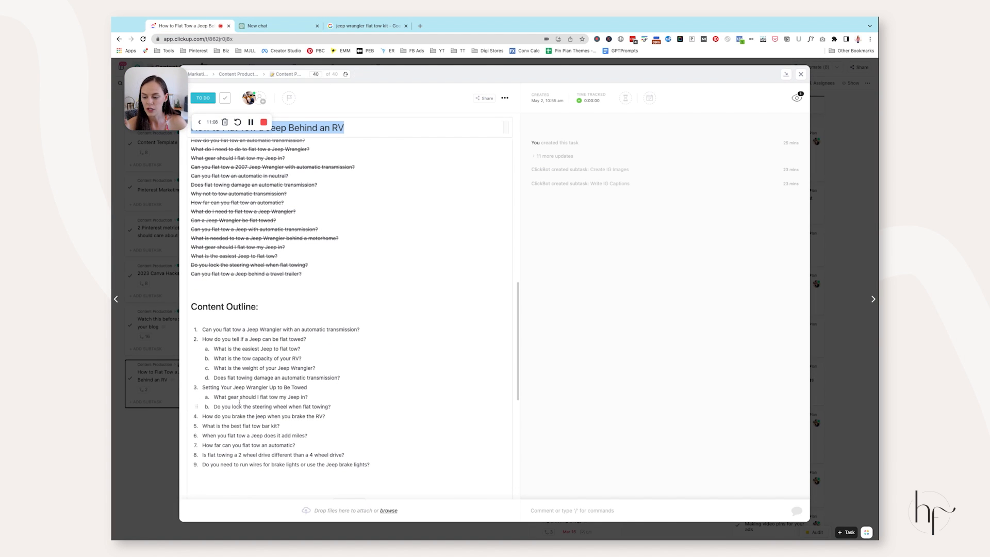
click(255, 26)
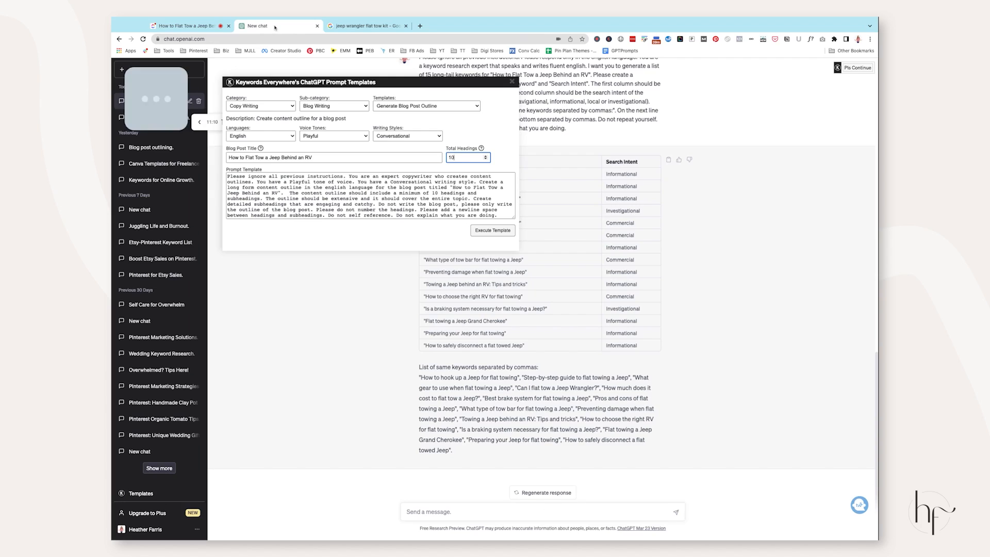
click(486, 230)
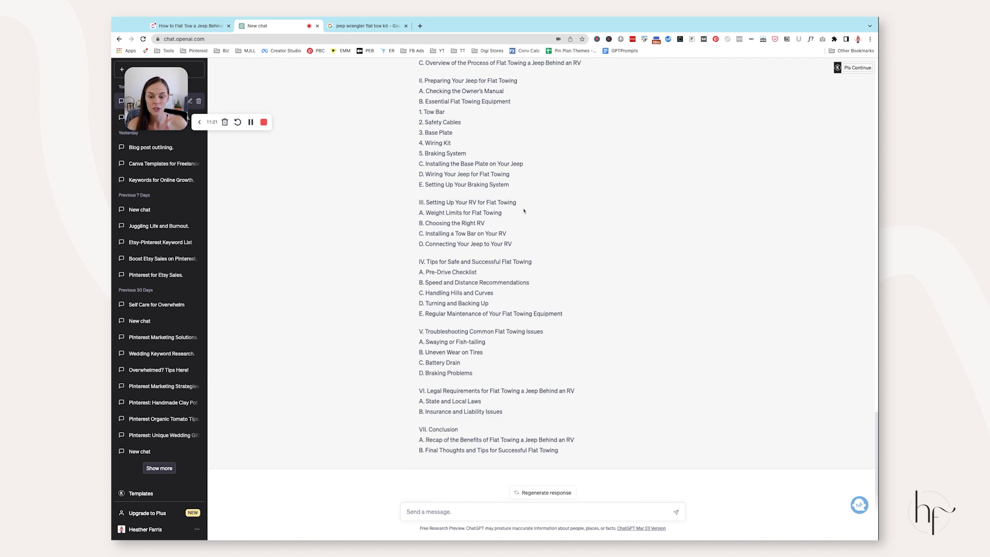
Examine the generated outline, focusing on the "Preparing Your Jeep for Flat Towing" section and its subpoints
scroll(524, 210, up, 2)
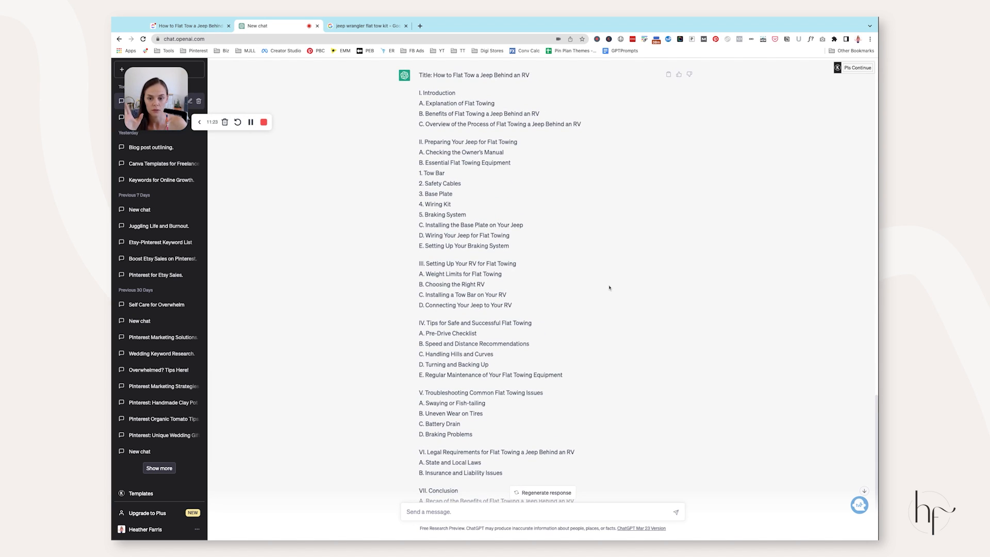
scroll(610, 288, down, 1)
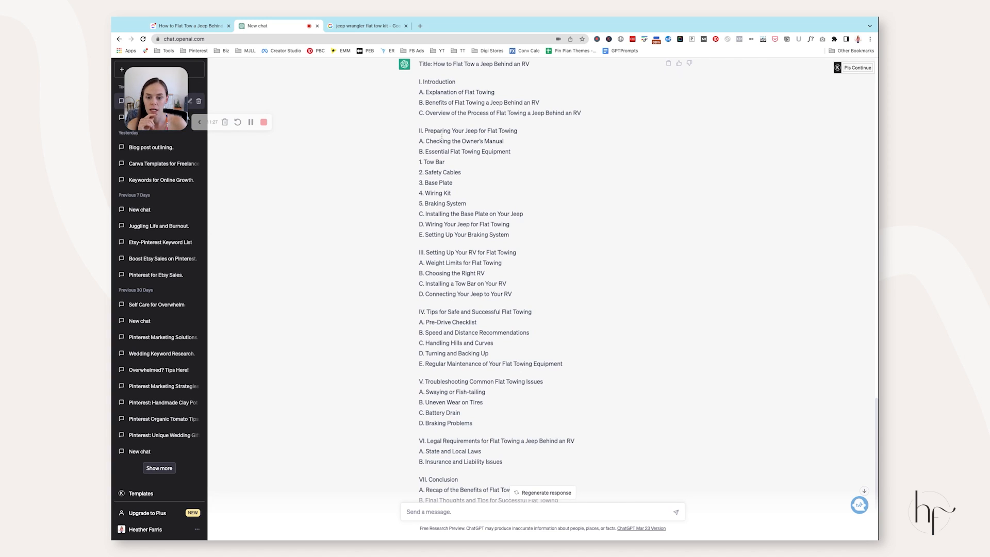
drag(517, 131, 426, 130)
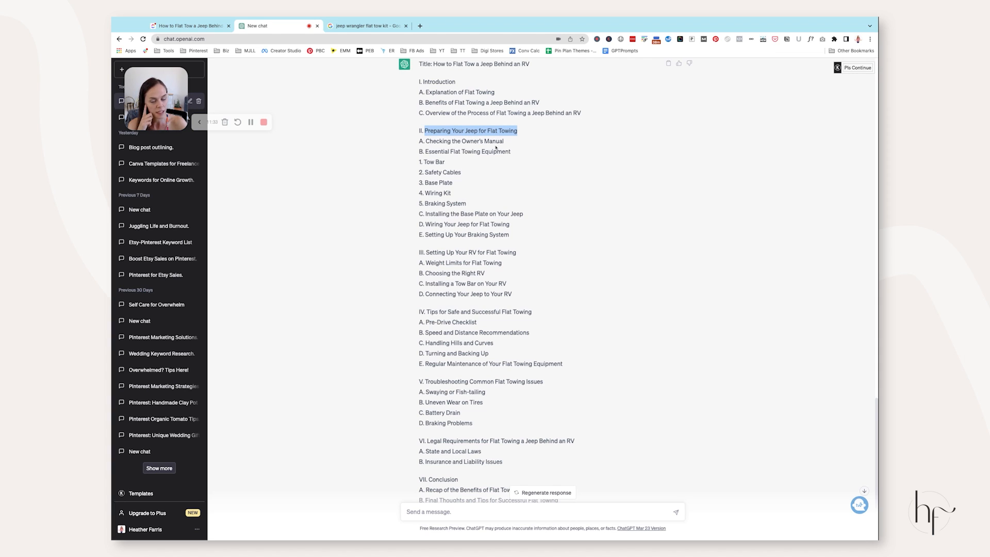
drag(425, 131, 518, 131)
click(440, 147)
drag(428, 138, 509, 235)
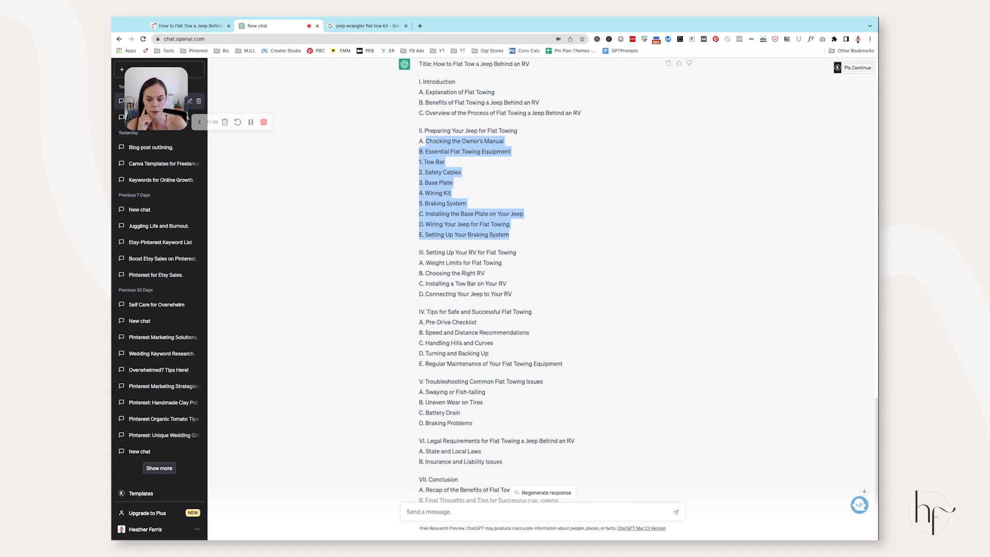
drag(425, 131, 517, 130)
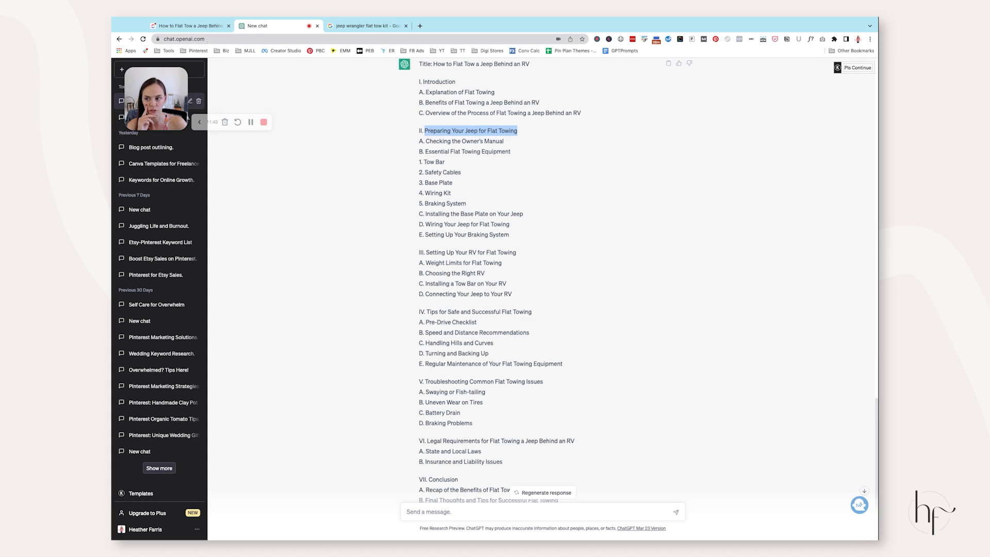
Compare the ClickUp content outline and SEO keywords with the generated heading "Preparing Your Jeep for Flat Towing"
click(191, 26)
scroll(245, 297, down, 3)
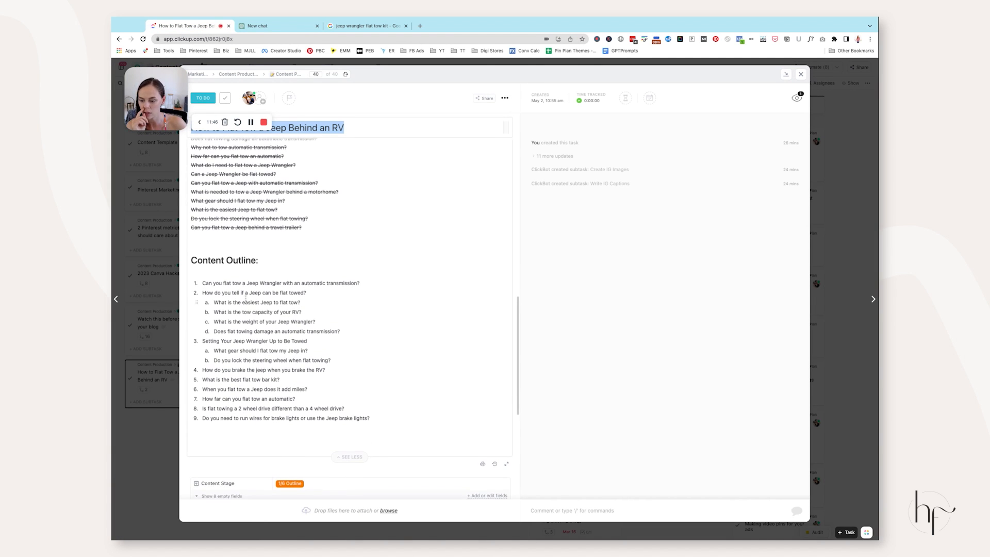
scroll(245, 297, down, 1)
drag(202, 327, 308, 327)
scroll(230, 186, up, 3)
scroll(230, 187, up, 5)
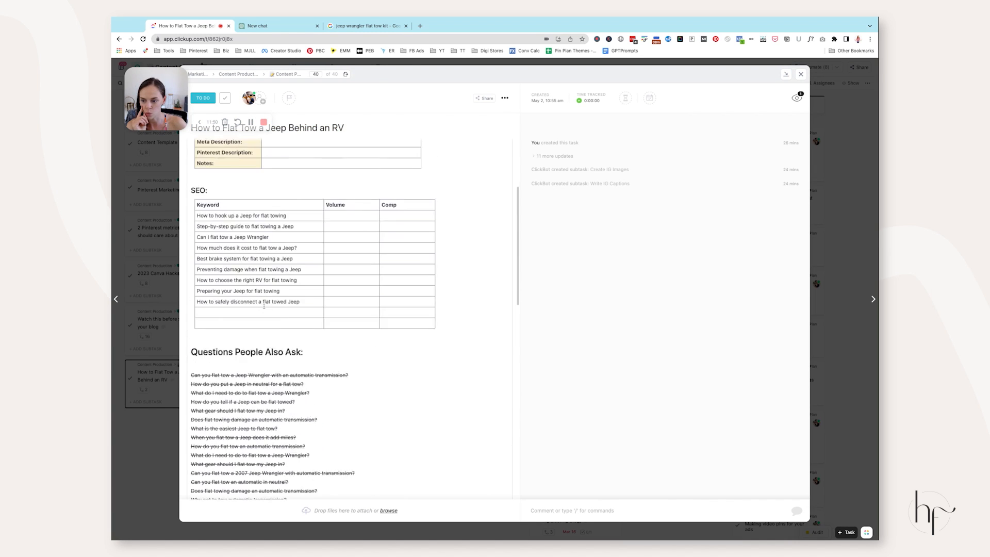
scroll(307, 393, down, 10)
scroll(308, 393, down, 5)
Append "- H2" to the outline item "Setting Your Jeep Wrangler Up to Be Towed"
click(295, 172)
drag(201, 182, 313, 181)
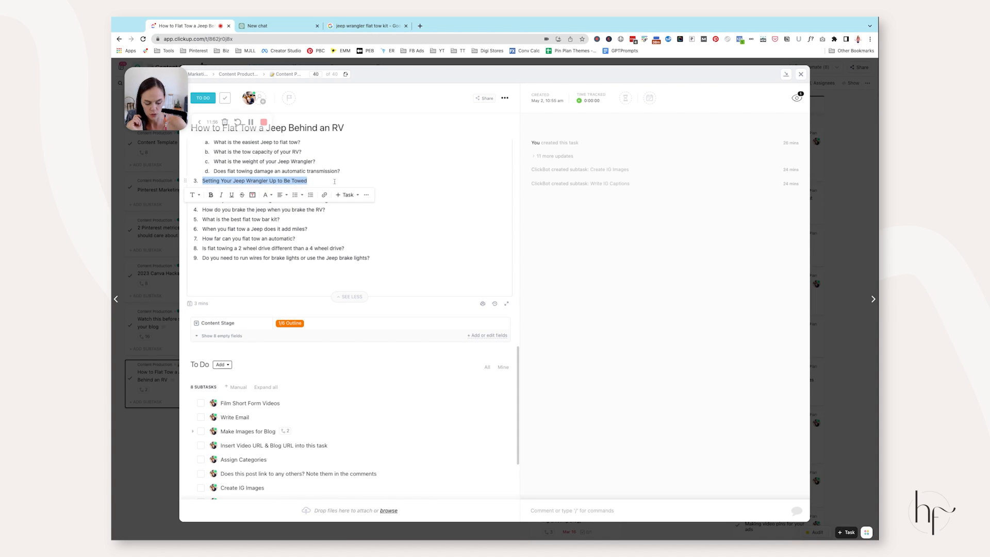
key(Left)
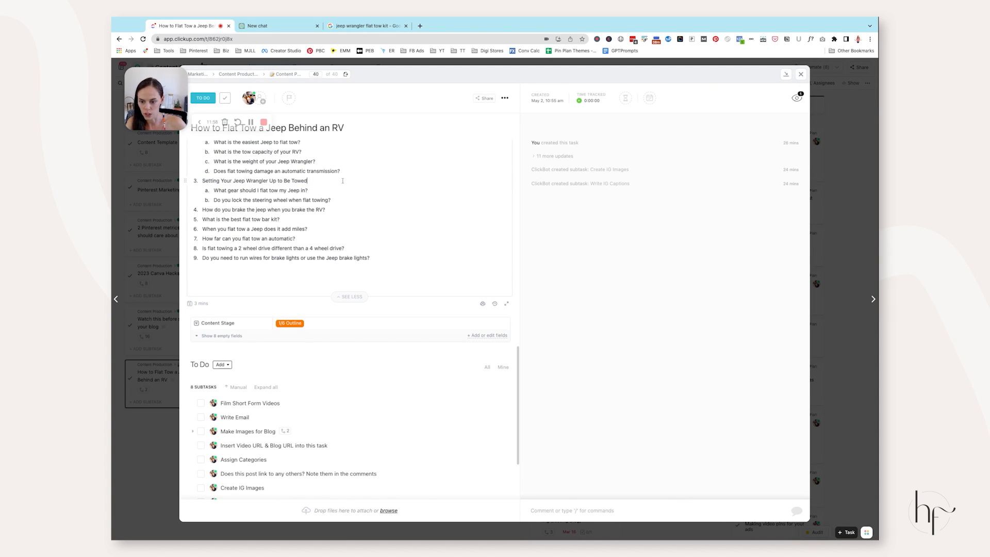
text(- H2)
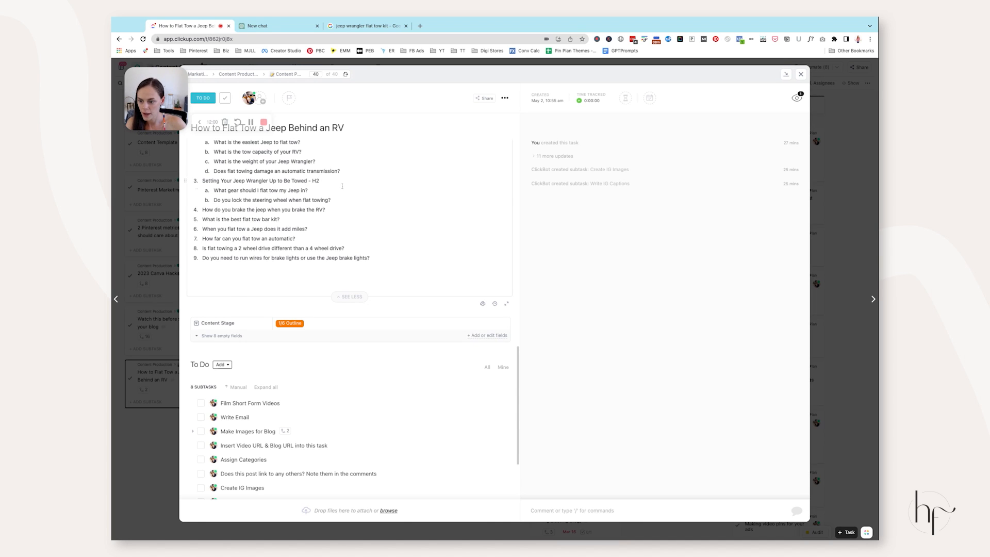
Switch to ChatGPT and examine the generated outline's essential equipment list and the "Setting Up Your RV for Flat Towing" section
click(276, 26)
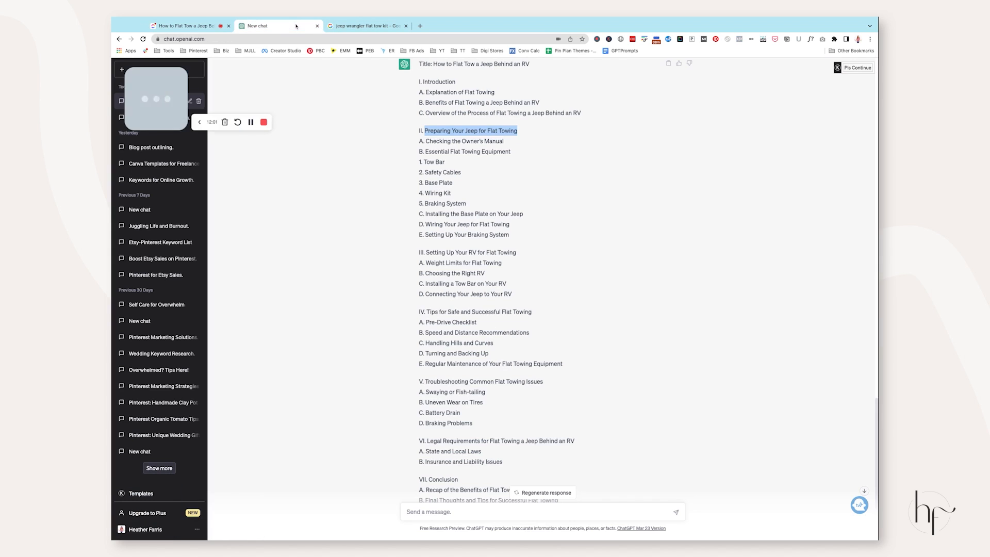
click(427, 141)
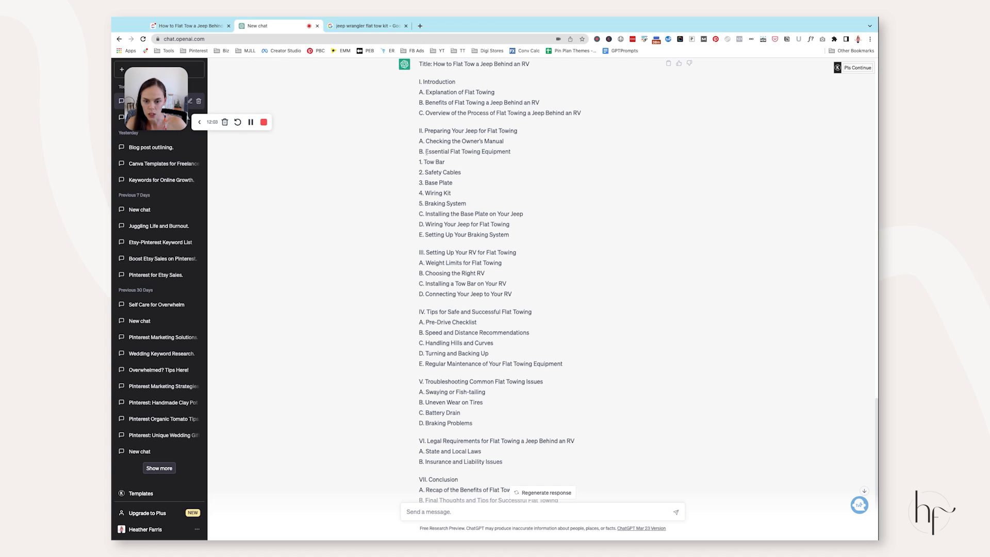
triple_click(426, 162)
triple_click(426, 172)
triple_click(426, 183)
drag(425, 194, 467, 206)
click(476, 220)
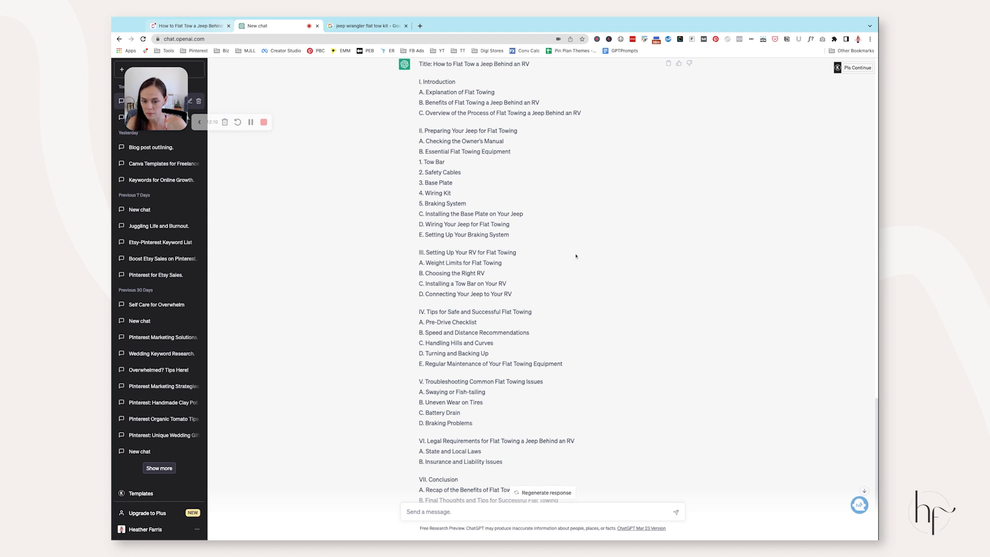
scroll(428, 243, down, 1)
drag(430, 246, 529, 250)
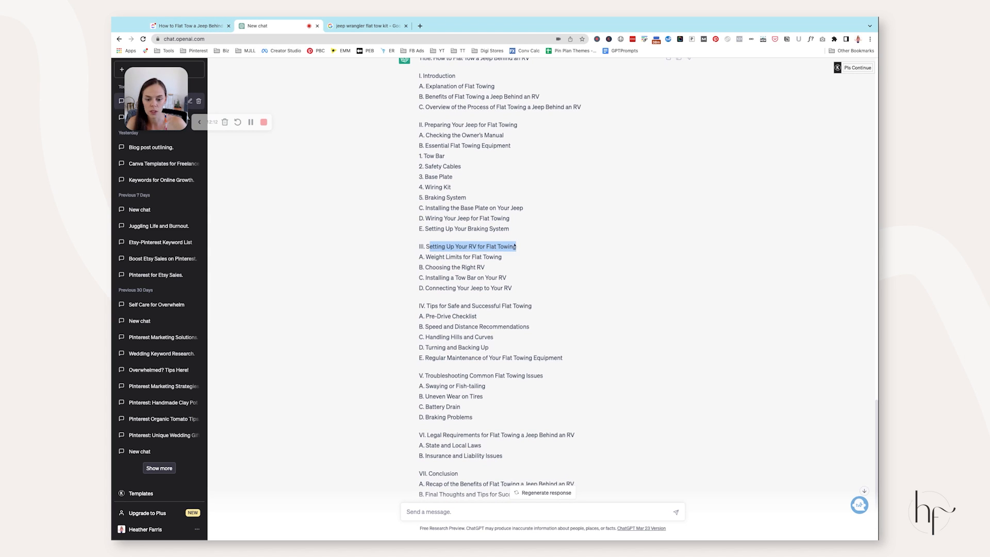
Return to the ClickUp content outline and review the "Setting Your Jeep Wrangler Up to Be Towed" section with its subpoints
click(190, 26)
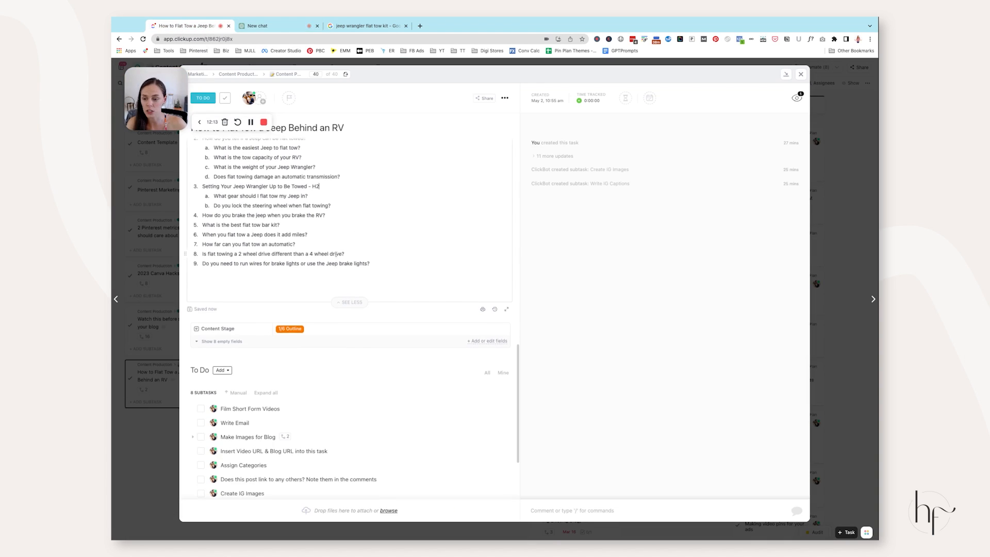
scroll(343, 242, up, 2)
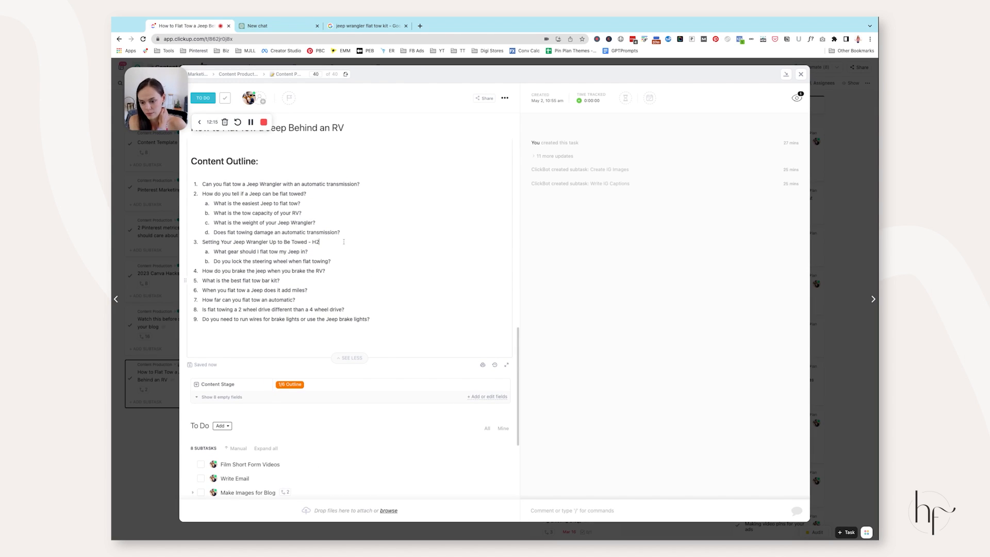
drag(202, 242, 357, 261)
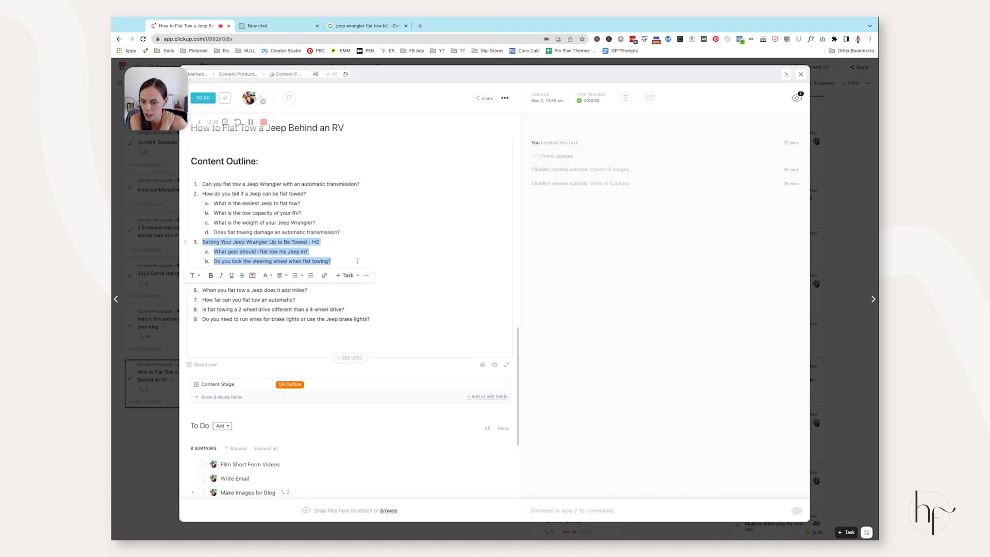
click(204, 242)
key(Return)
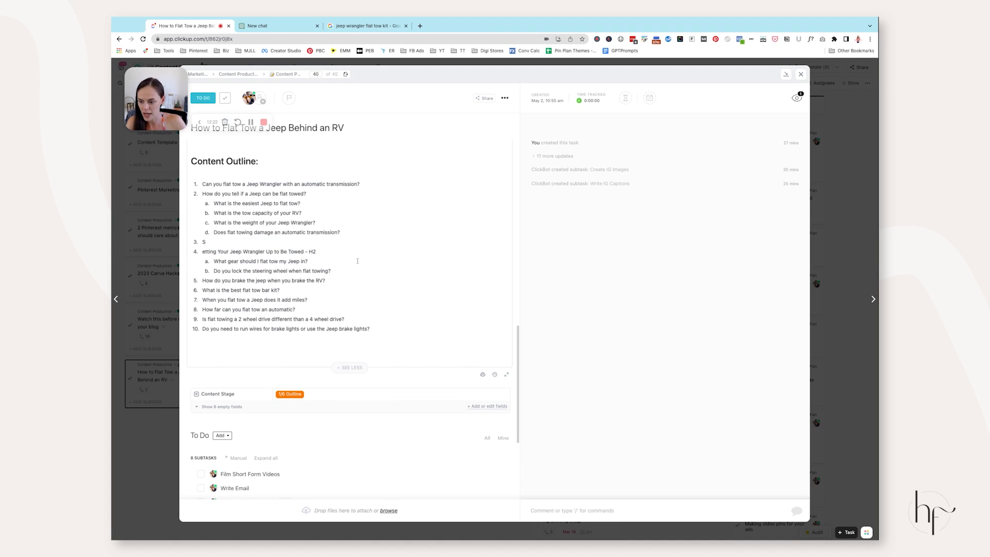
key(BackSpace)
key(BackSpace)
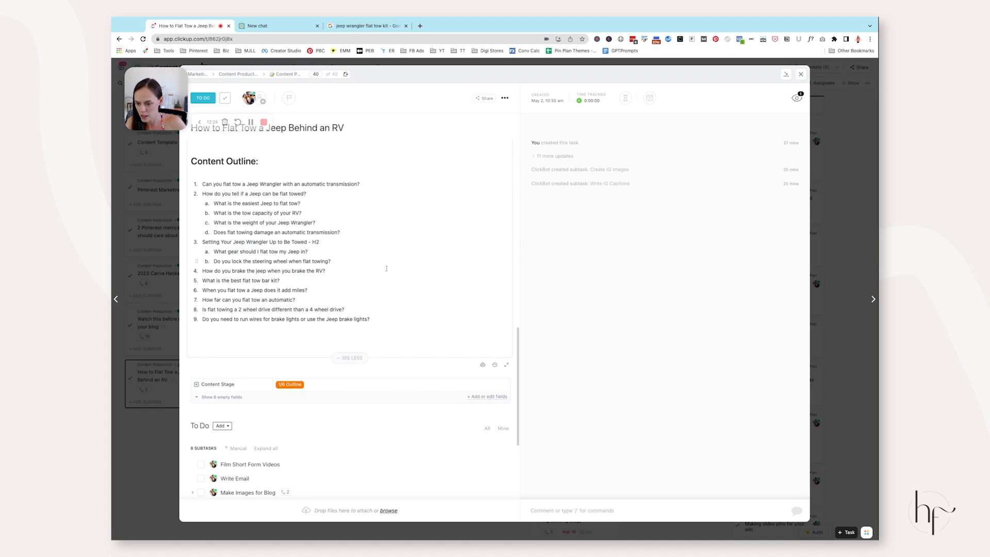
Extend the Jeep setup section with braking, tow bar kit, Base plate, Safety chains and brake-light wiring subpoints, followed by a motorhome requirements section including tow capacity
click(345, 265)
key(Return)
key(Return)
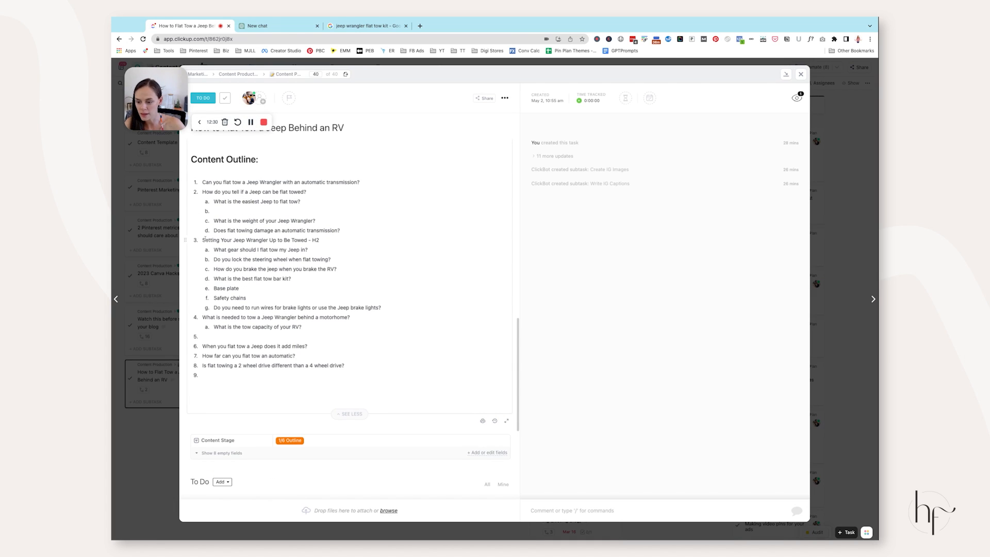
Delete the empty subpoint under the second question and complete the outline with RV hookup subpoints, a safety checklist, additional questions and a travel day checklist CTA
drag(202, 317, 351, 317)
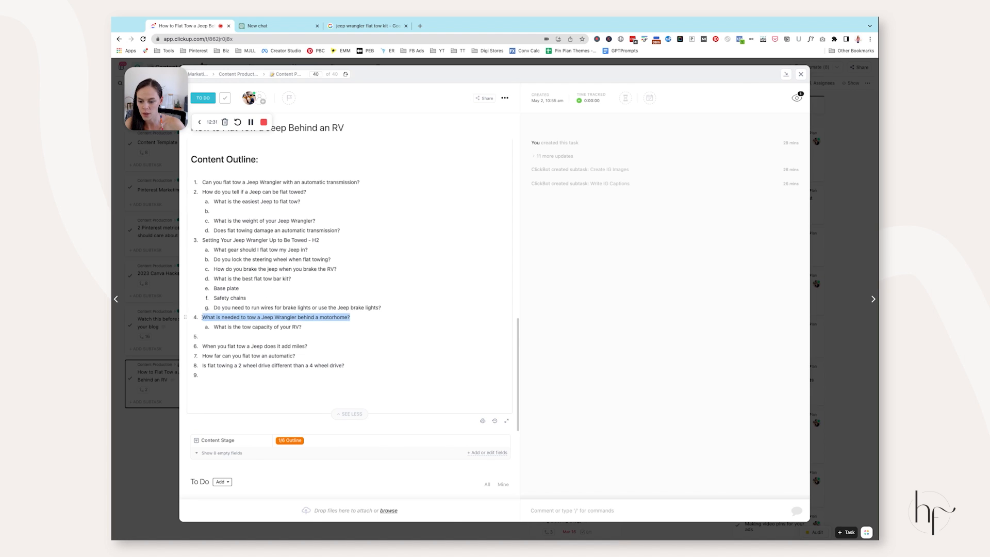
click(293, 210)
key(BackSpace)
key(BackSpace)
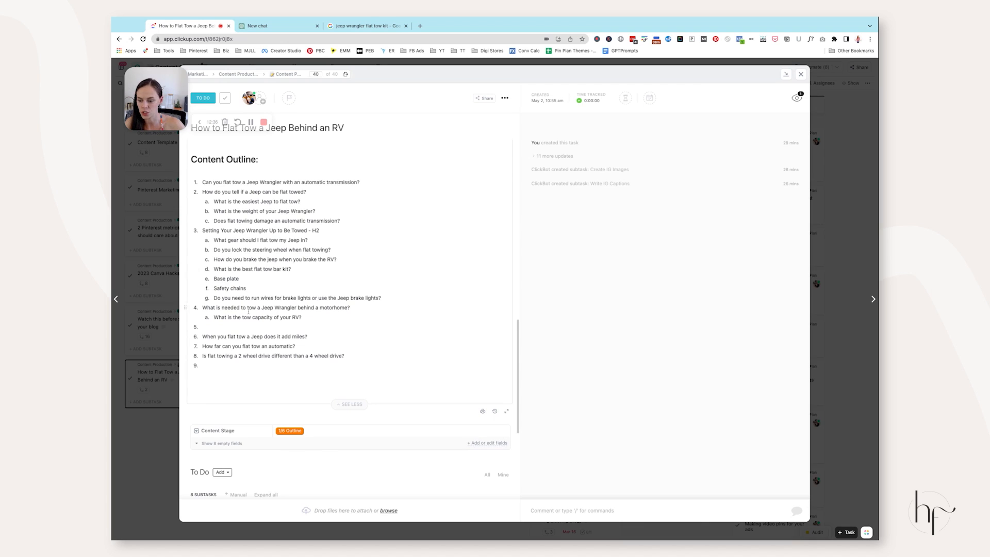
click(249, 327)
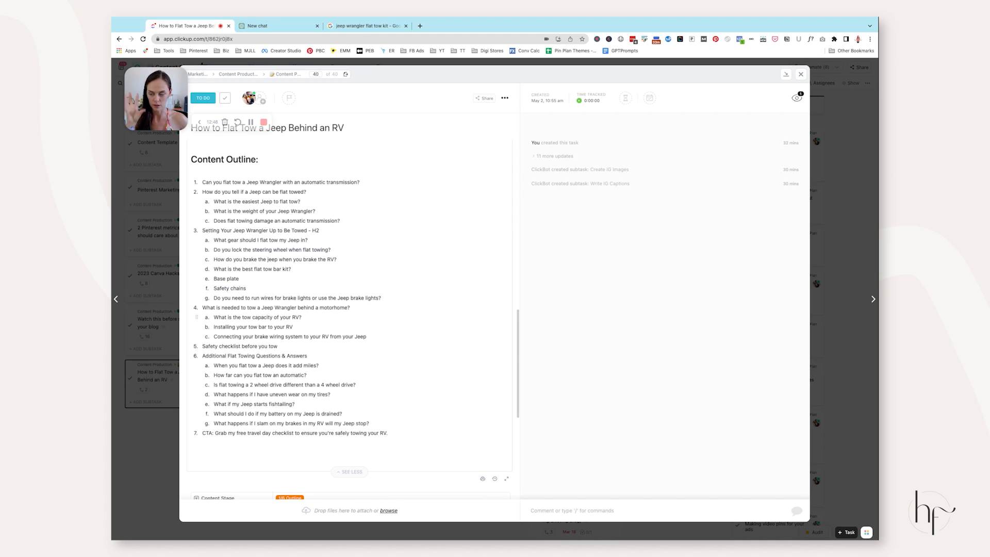
Switch to ChatGPT and compare its preparation, "Troubleshooting Common Flat Towing Issues" and "Legal Requirements" sections against the outline
click(269, 25)
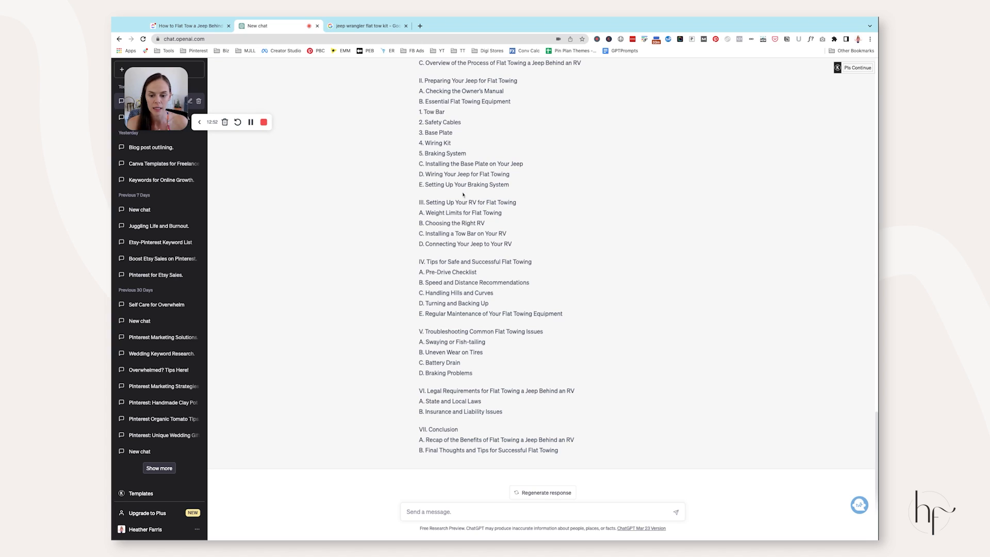
drag(428, 79, 507, 91)
click(507, 93)
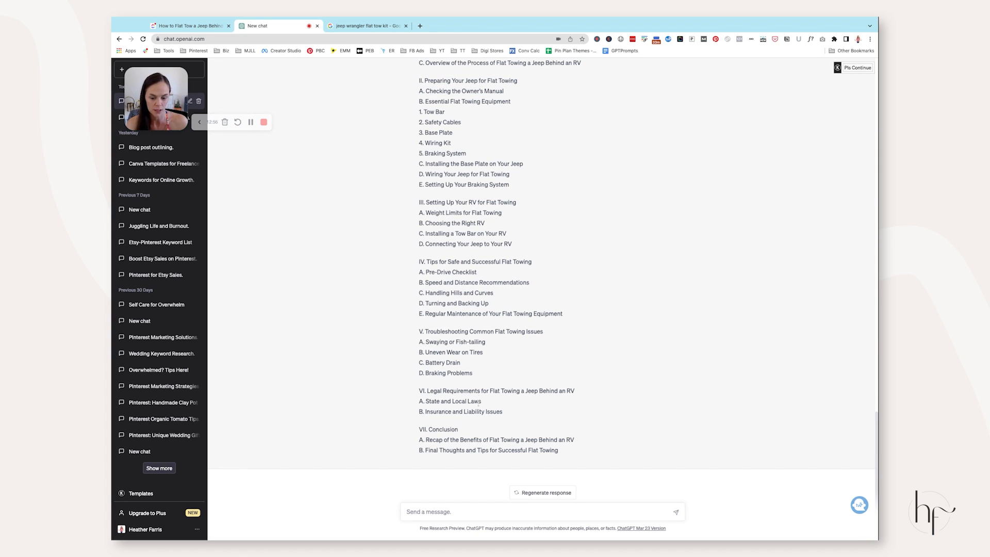
drag(426, 332, 472, 373)
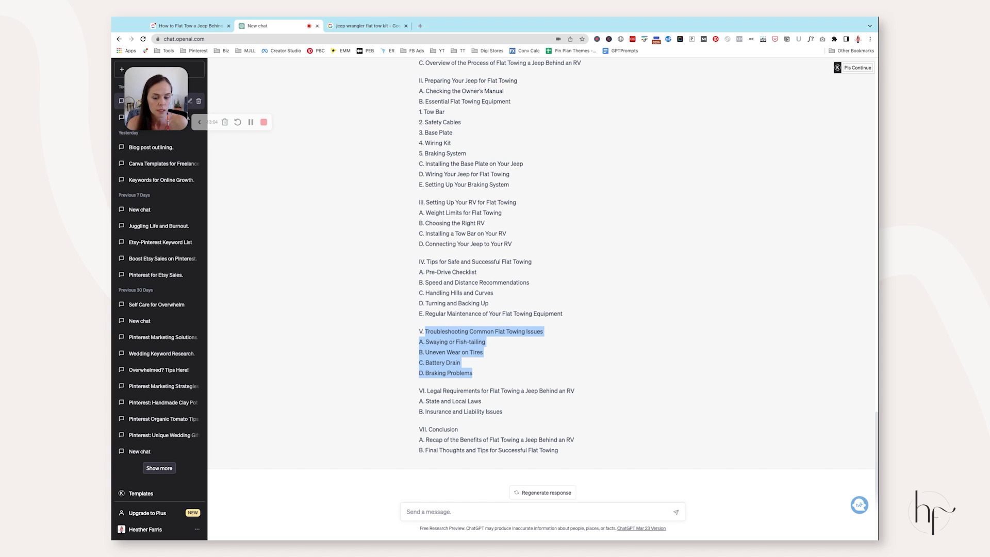
click(439, 397)
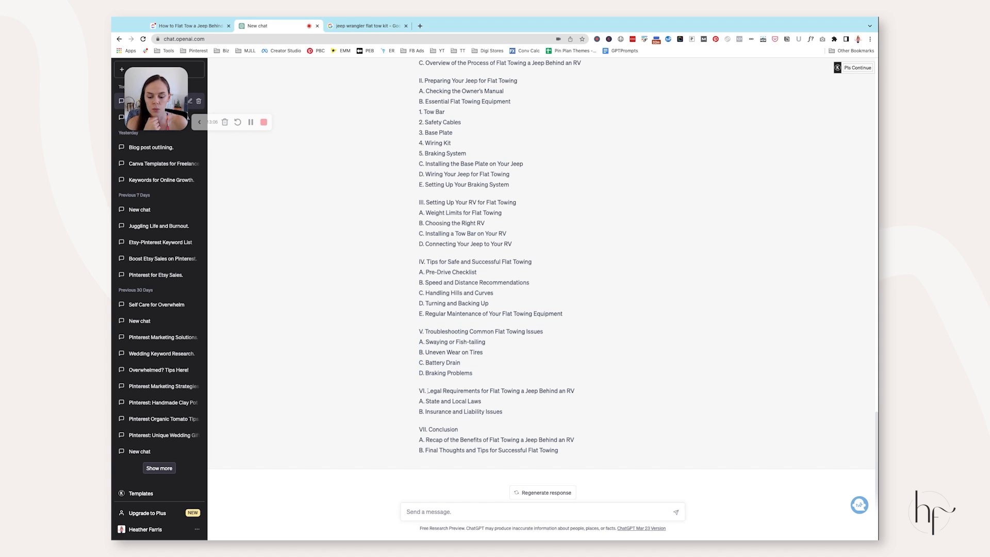
drag(428, 391, 503, 411)
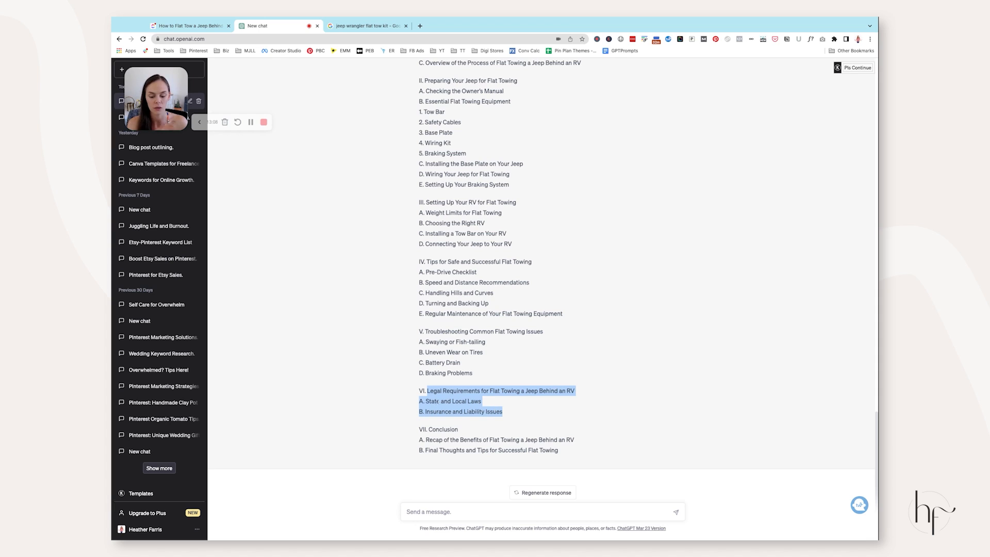
drag(435, 391, 524, 418)
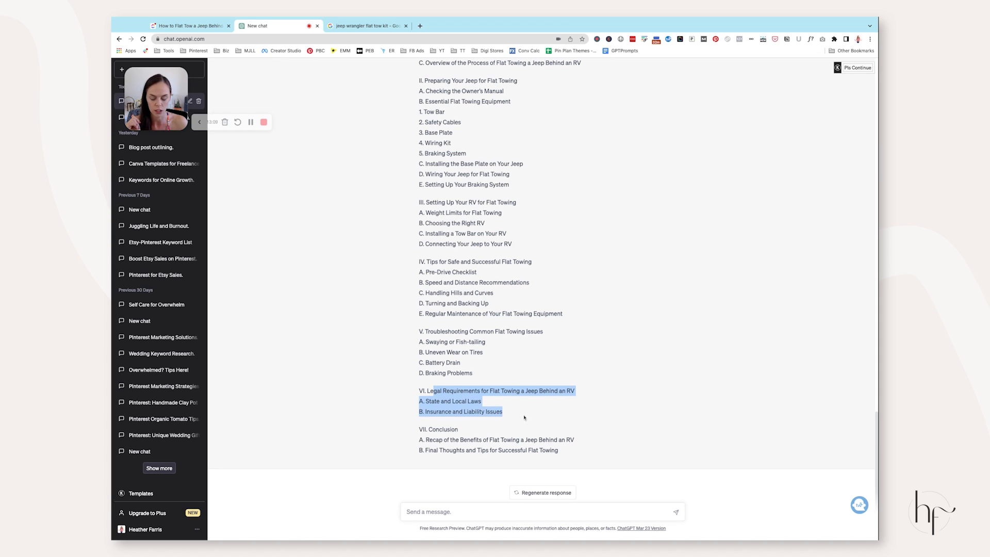
click(428, 391)
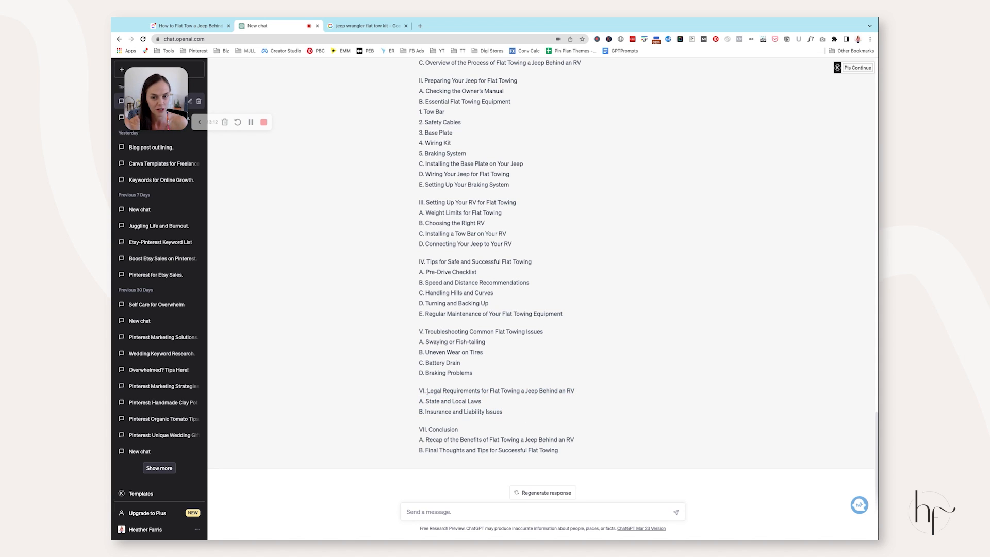
Return to ClickUp and add a hook subpoint under the first question, mentioning the 6 speed Jeep Wrangler and 37 ft class a motorhome
click(190, 26)
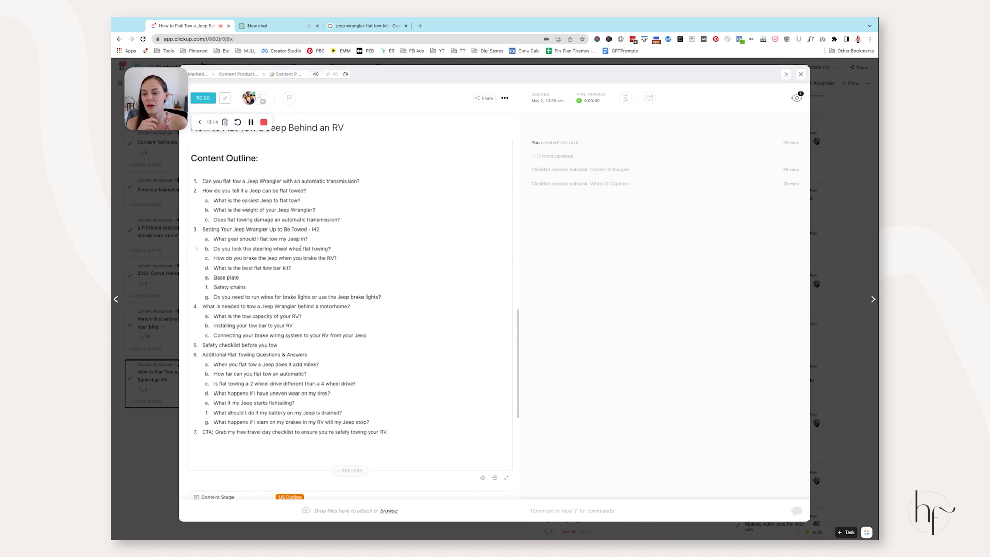
drag(203, 431, 412, 436)
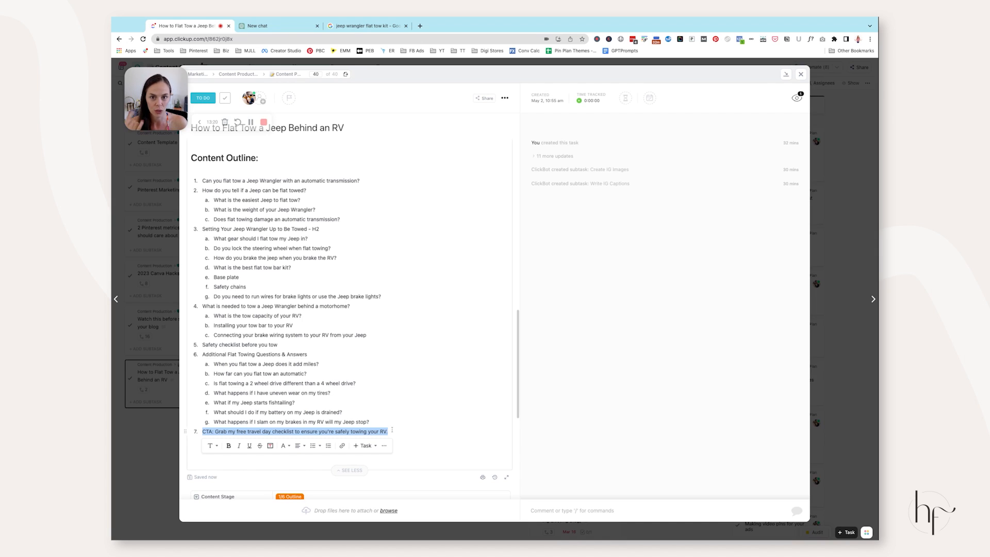
click(338, 164)
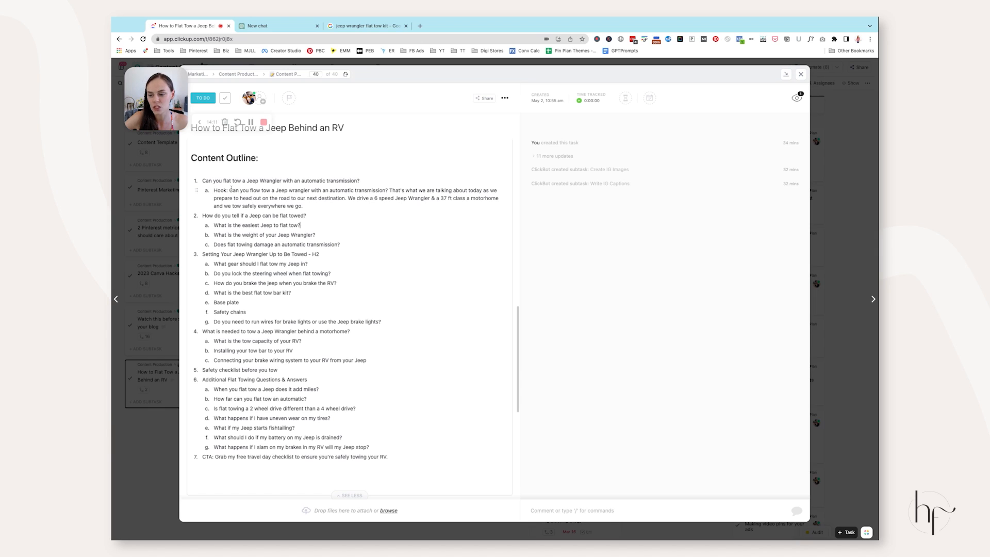
Review the hook's opening question and the introductory sentences that follow it
drag(230, 190, 314, 206)
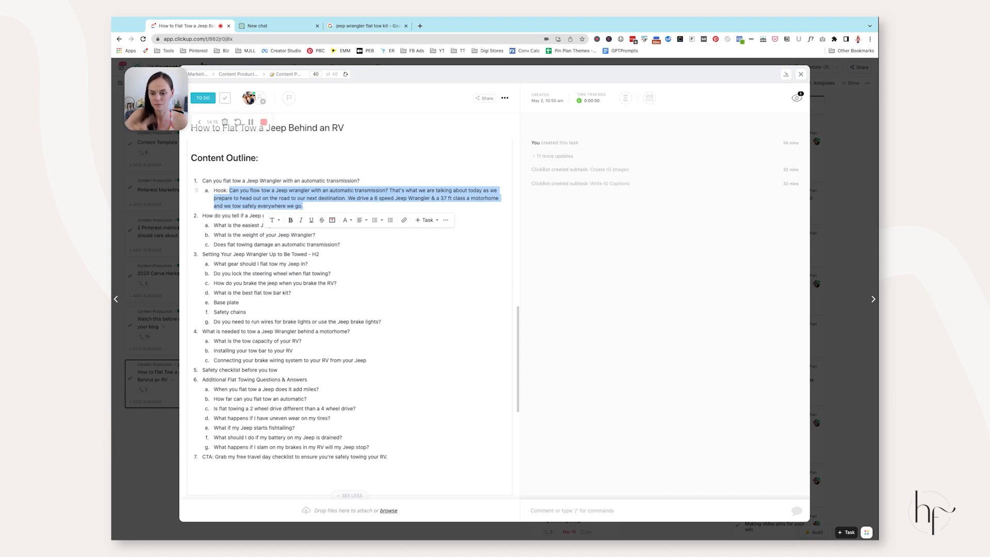
click(228, 190)
drag(229, 191, 389, 190)
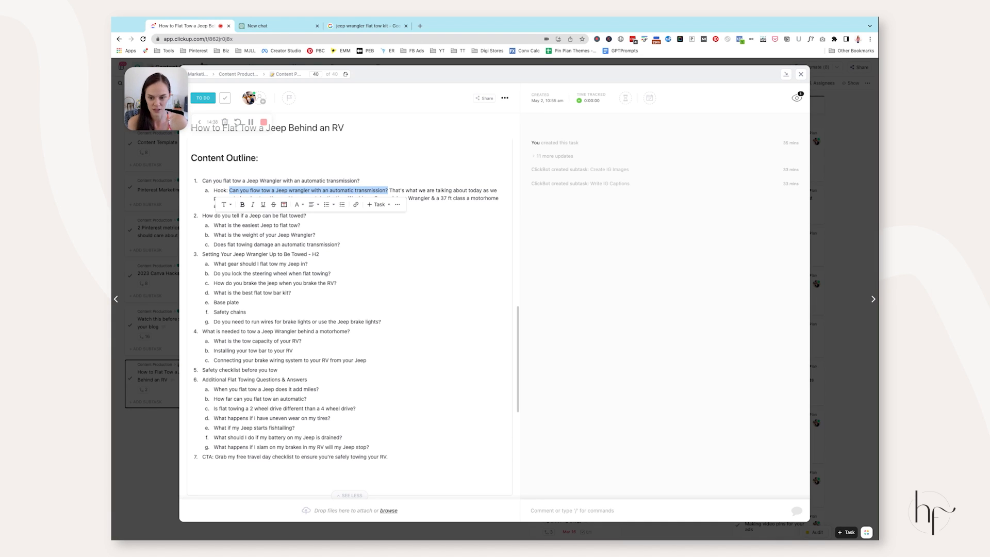
click(391, 190)
key(shift+Down)
key(shift+Down)
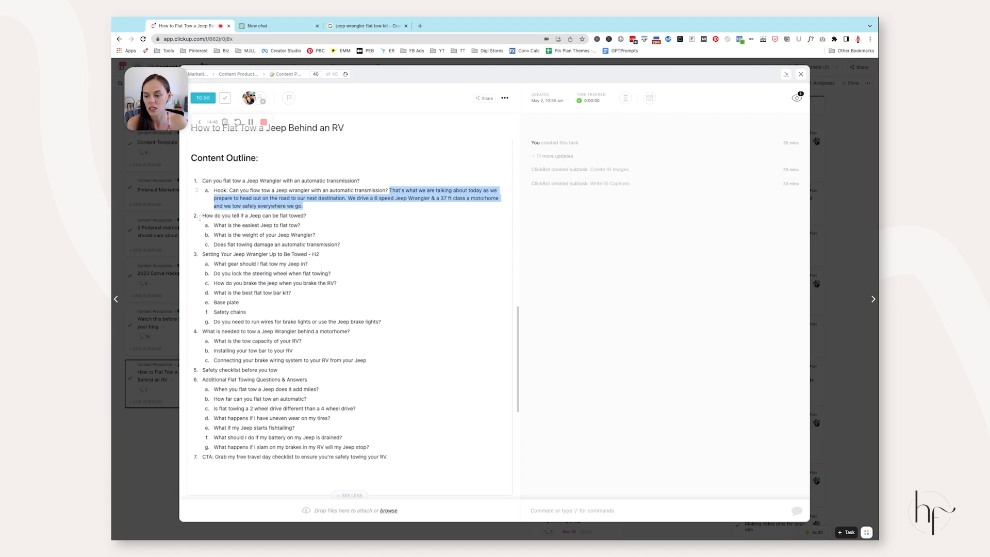
Append "-H2" to the outline item "How do you tell if a Jeep can be flat towed?"
triple_click(342, 217)
drag(204, 254, 319, 255)
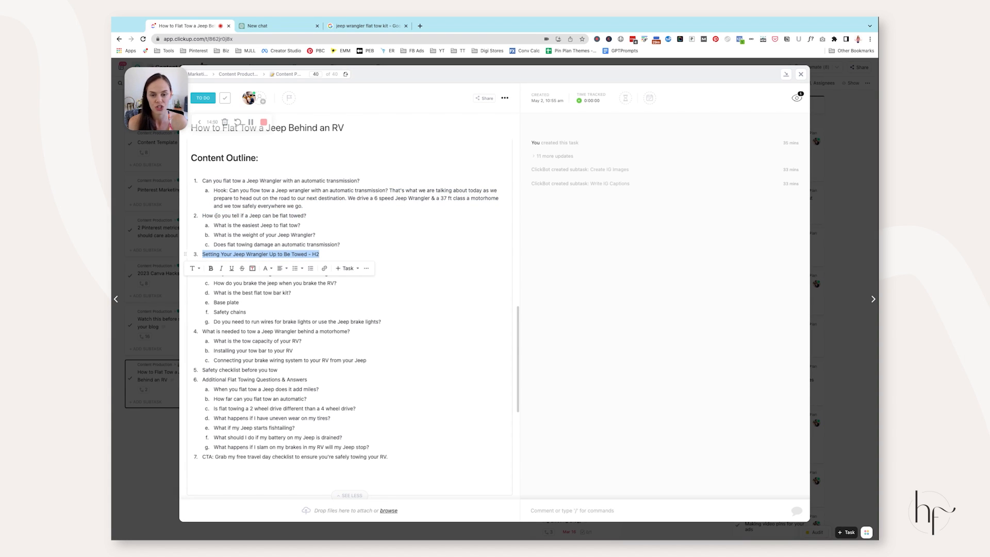
drag(215, 226, 300, 226)
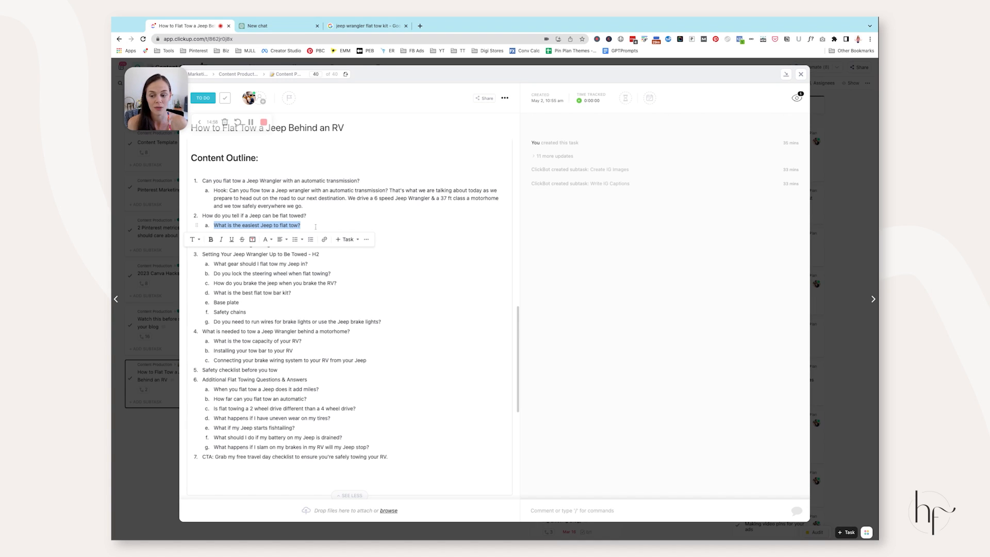
click(322, 216)
text(-H2)
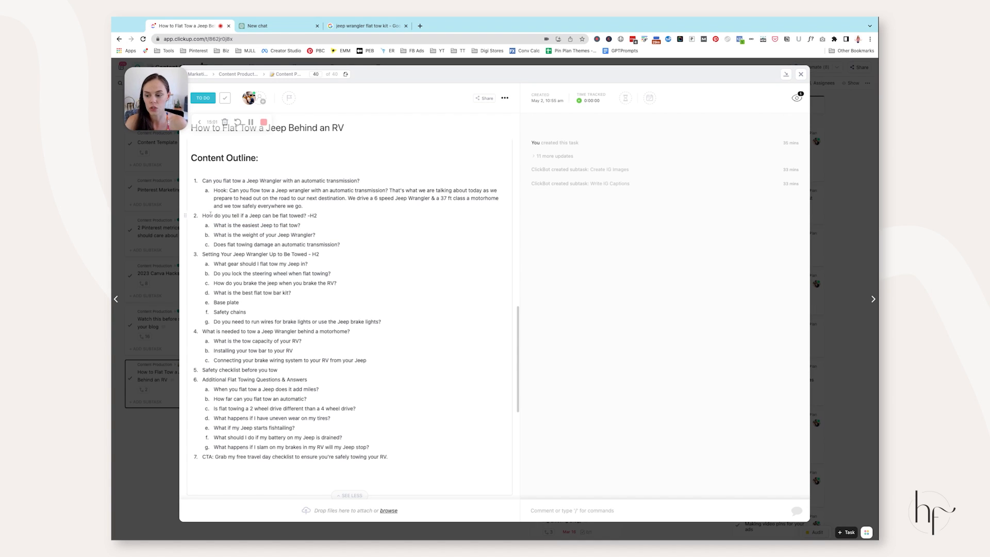
Append "H2" to the outline item "What is needed to tow a Jeep Wrangler behind a motorhome?"
drag(204, 216, 318, 215)
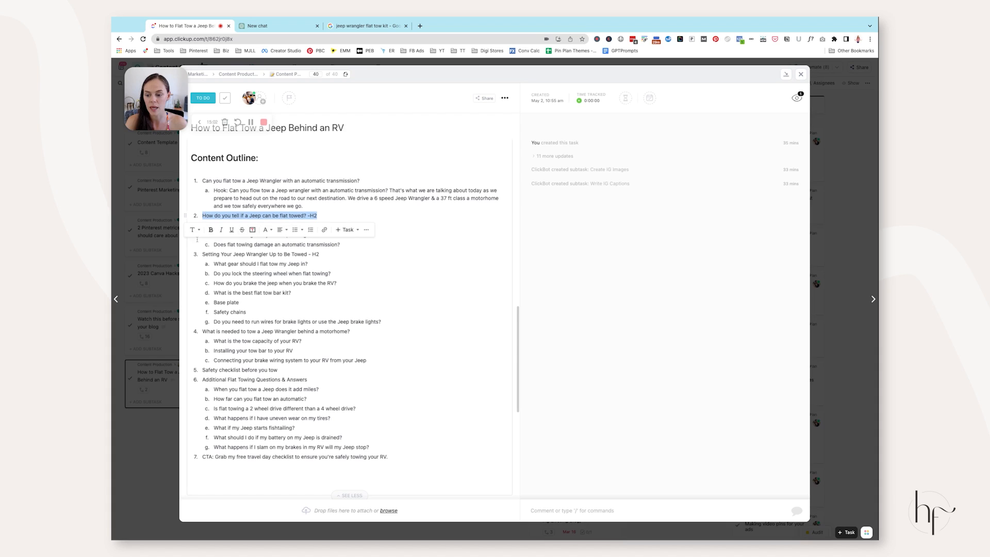
click(330, 255)
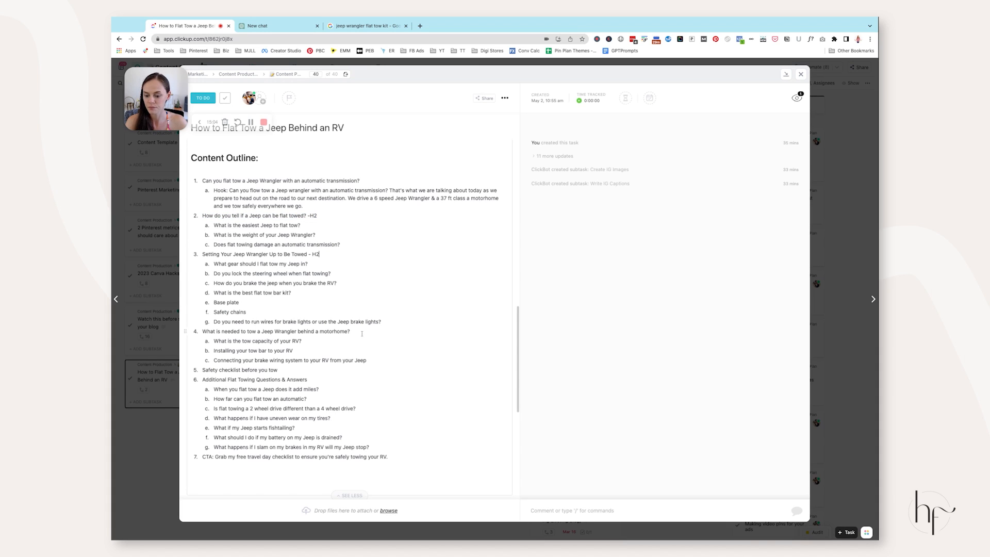
text(H2)
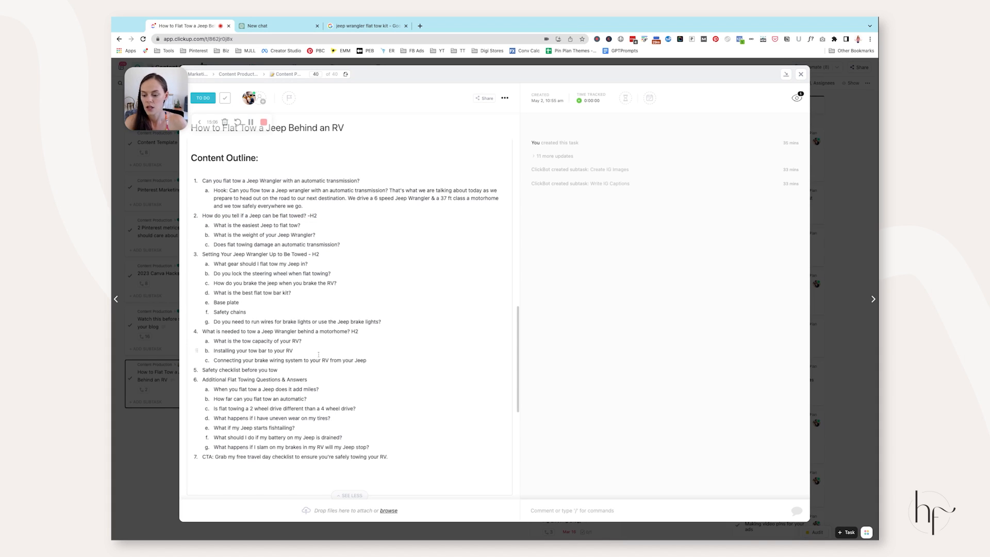
Review the content outline down to its CTA item and highlight the free travel day checklist sentence
scroll(316, 350, down, 1)
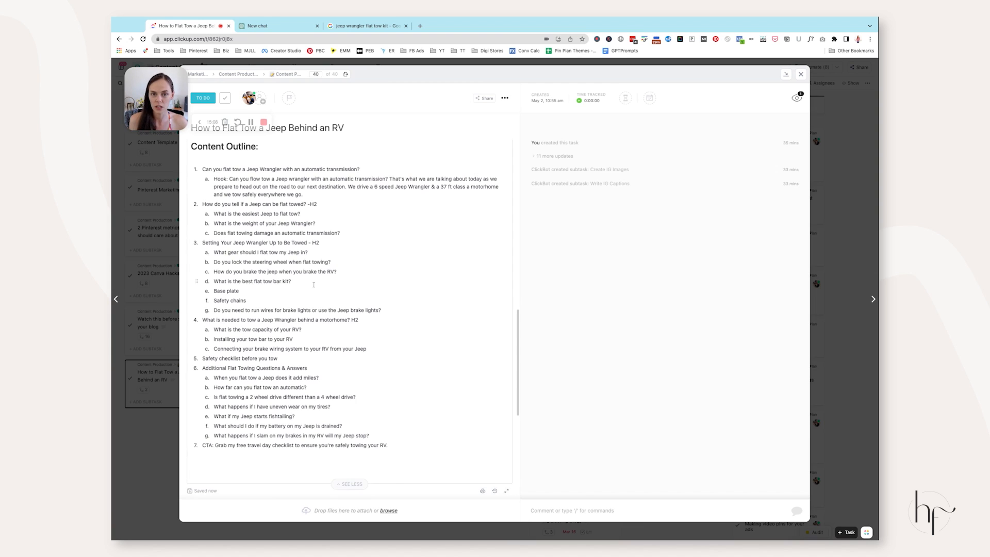
scroll(324, 281, down, 3)
drag(215, 384, 410, 383)
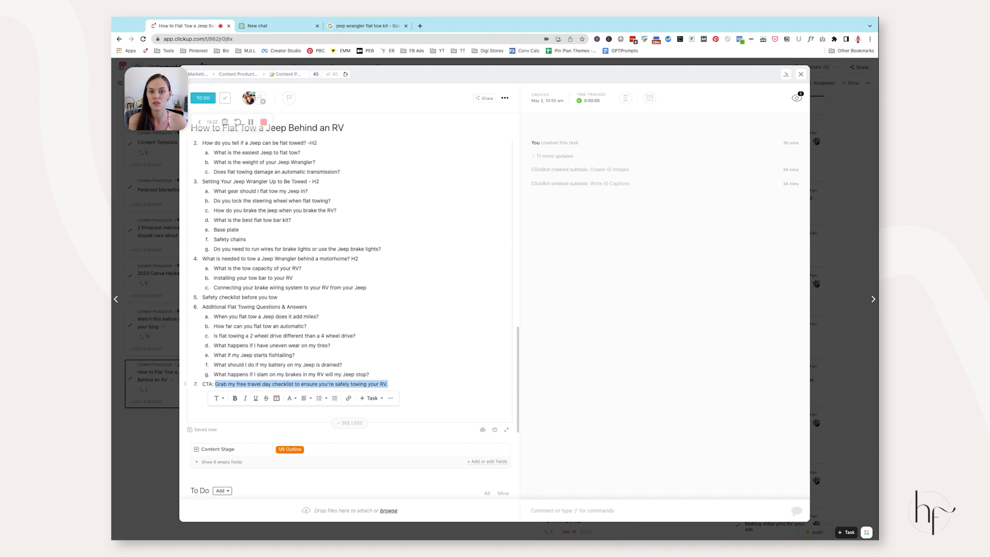
Switch to the Google results and open the wheelingtodream.com article on flat towing a Jeep Wrangler with manual transmission
click(363, 26)
scroll(363, 306, down, 10)
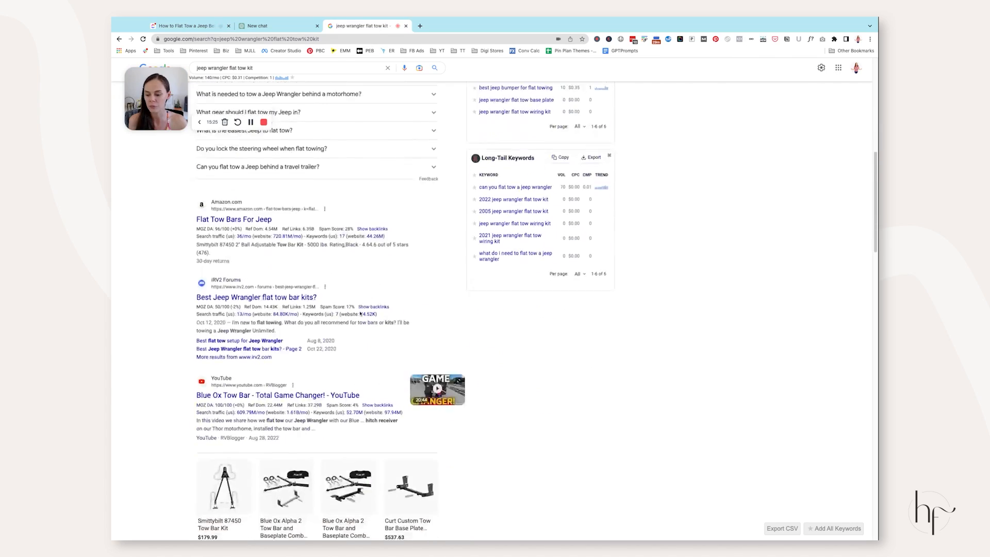
scroll(364, 307, down, 3)
scroll(360, 306, up, 20)
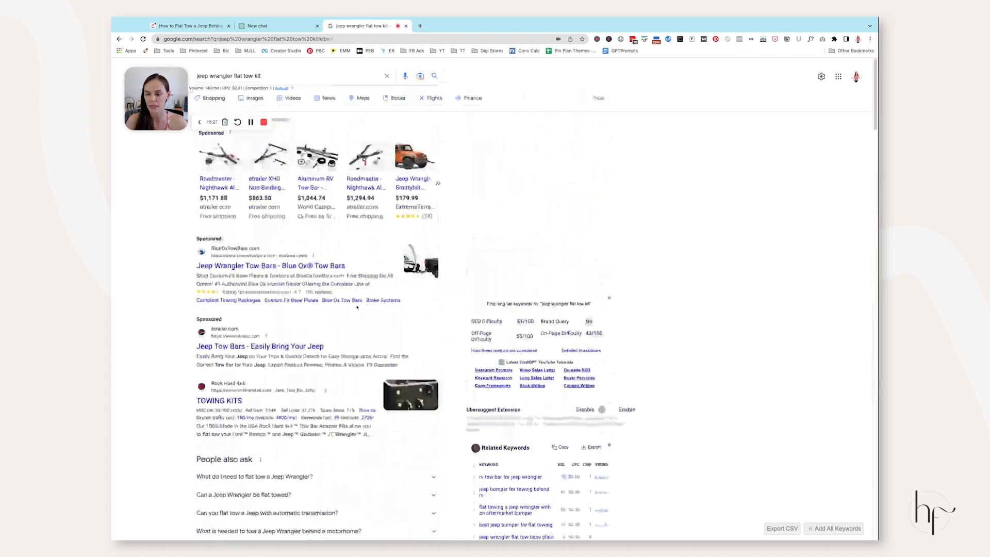
click(284, 76)
triple_click(284, 76)
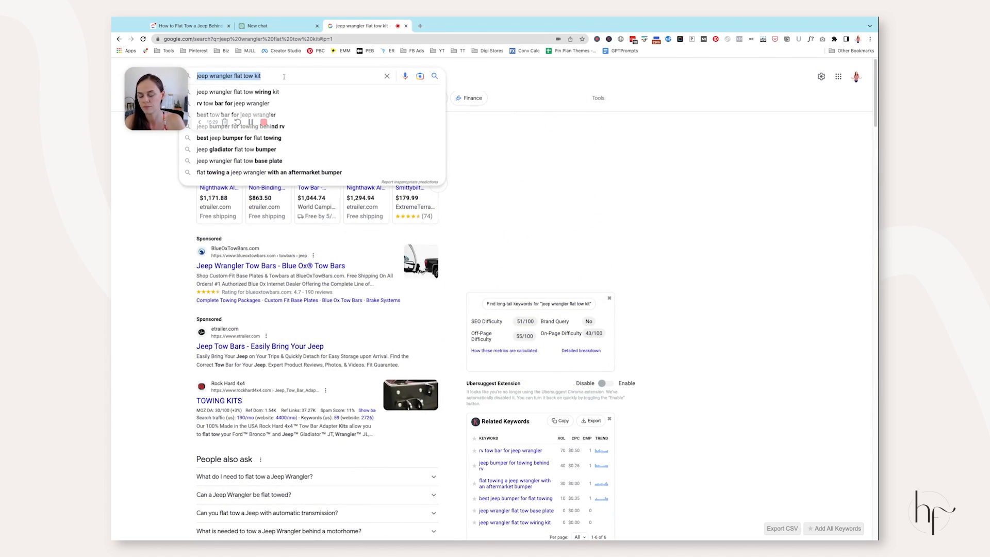
text(What is the best flat tow bar kit?)
key(ctrl+a)
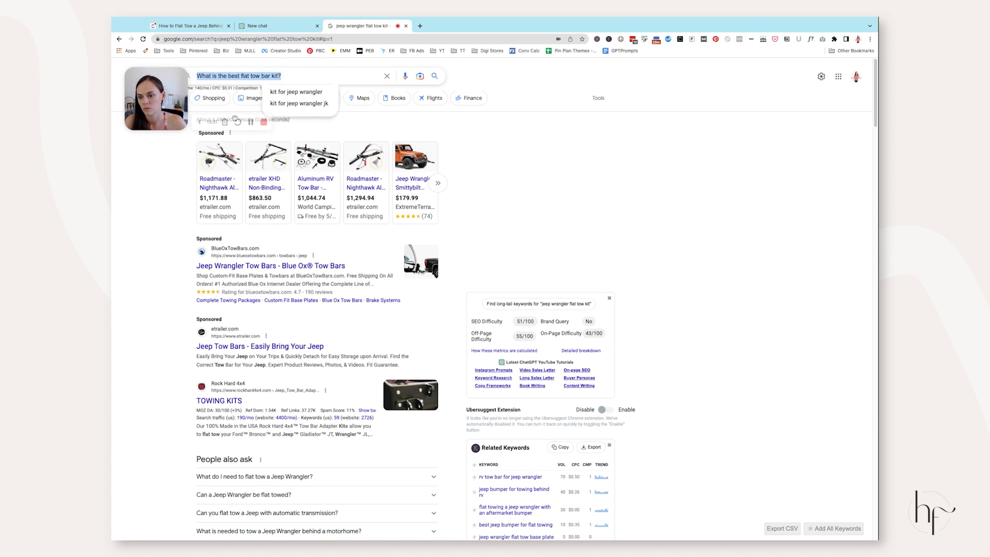
click(251, 123)
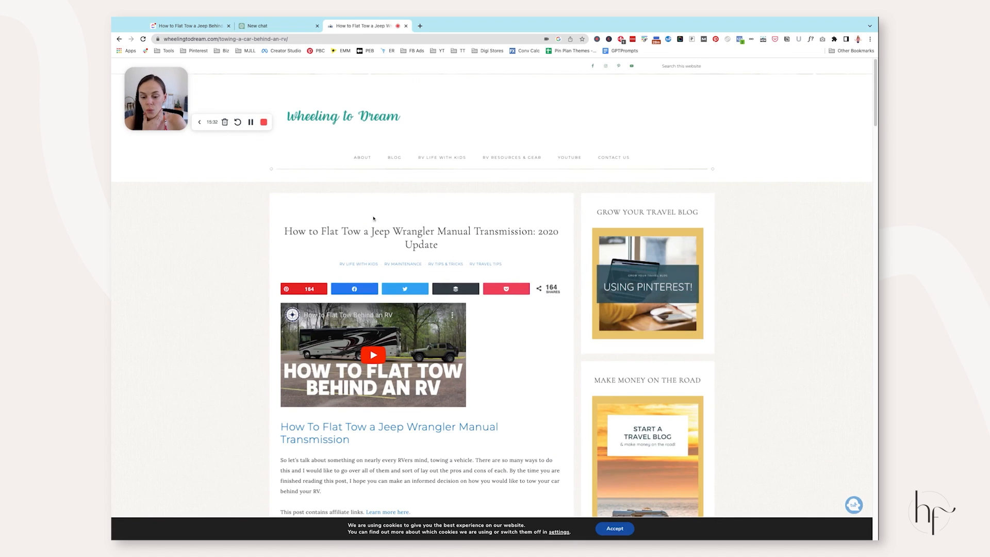
Examine the article's heading, lead paragraph, towing sections and flat tow kit recommendations with the Amazon picks
scroll(411, 233, down, 3)
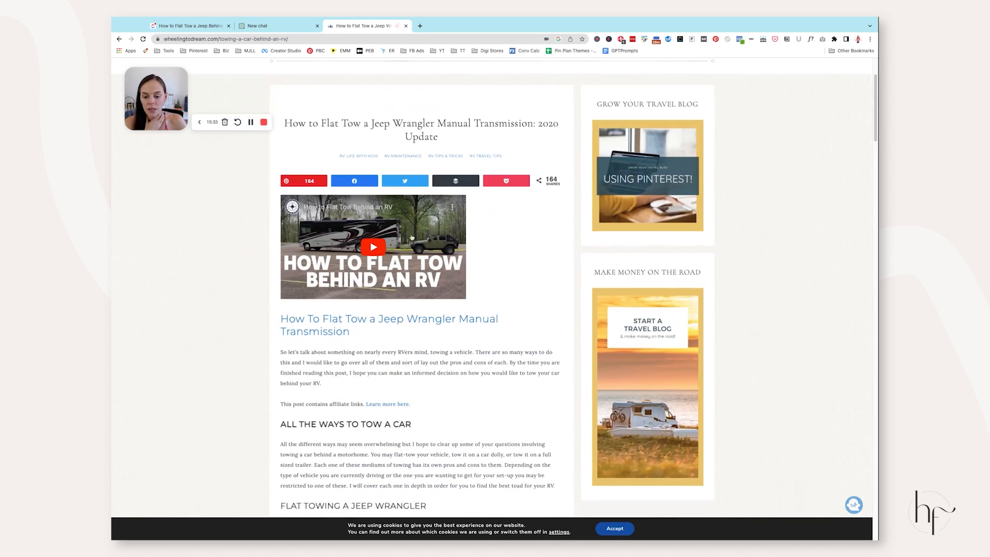
scroll(412, 234, down, 4)
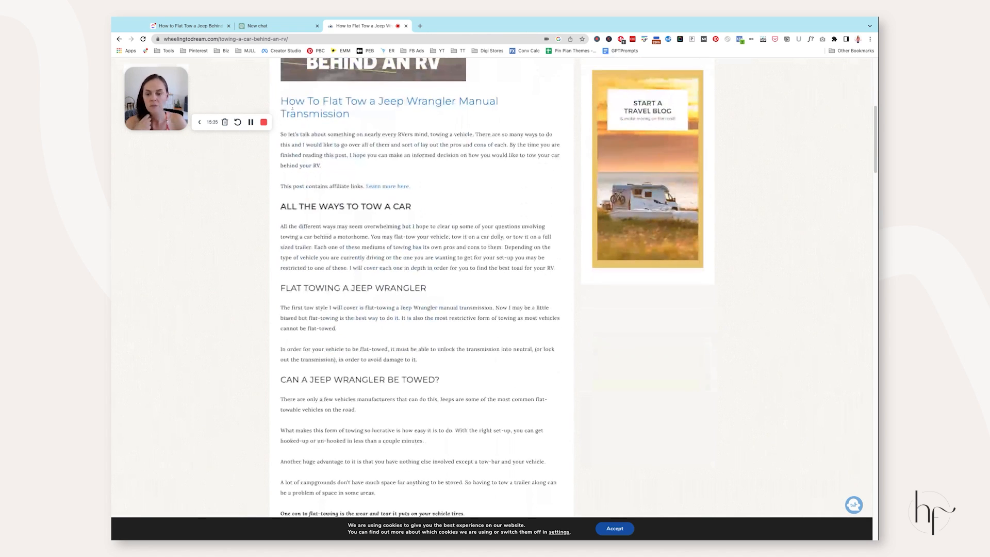
drag(283, 100, 351, 114)
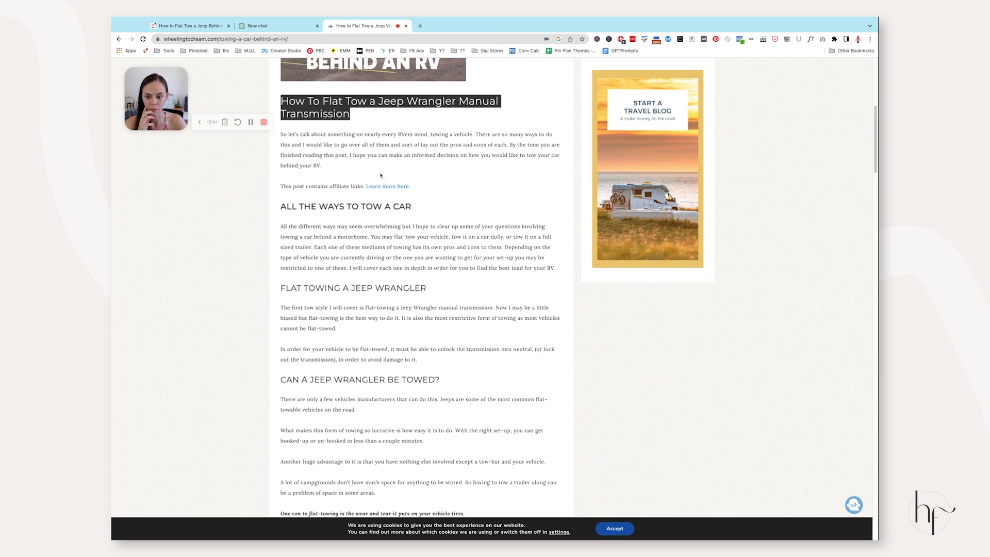
drag(281, 137, 504, 166)
scroll(446, 187, down, 4)
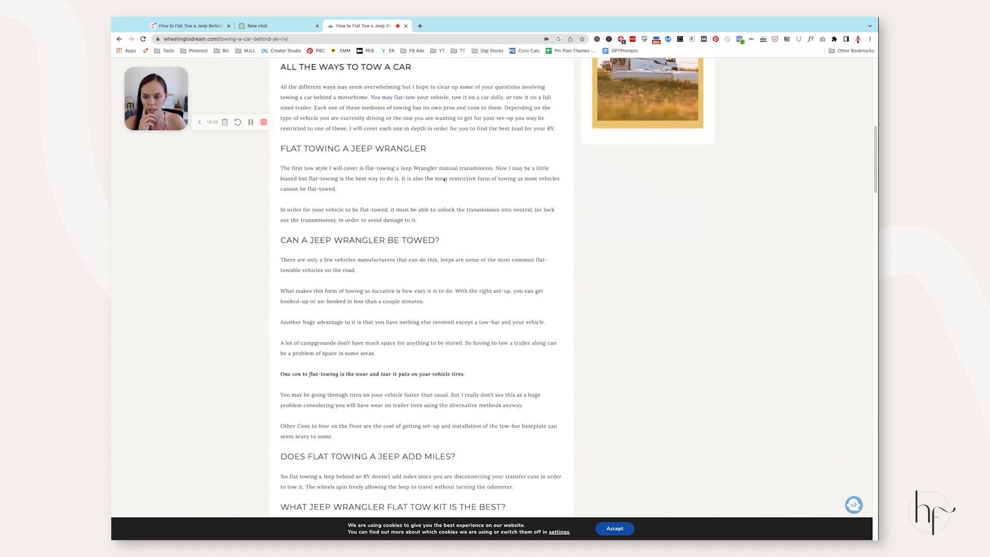
scroll(446, 187, down, 7)
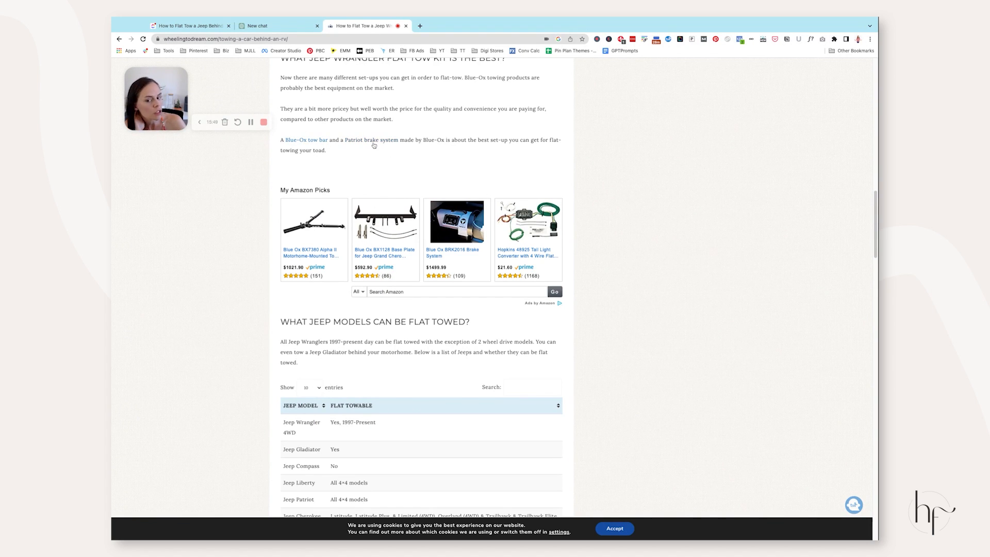
scroll(411, 169, down, 1)
scroll(412, 170, down, 1)
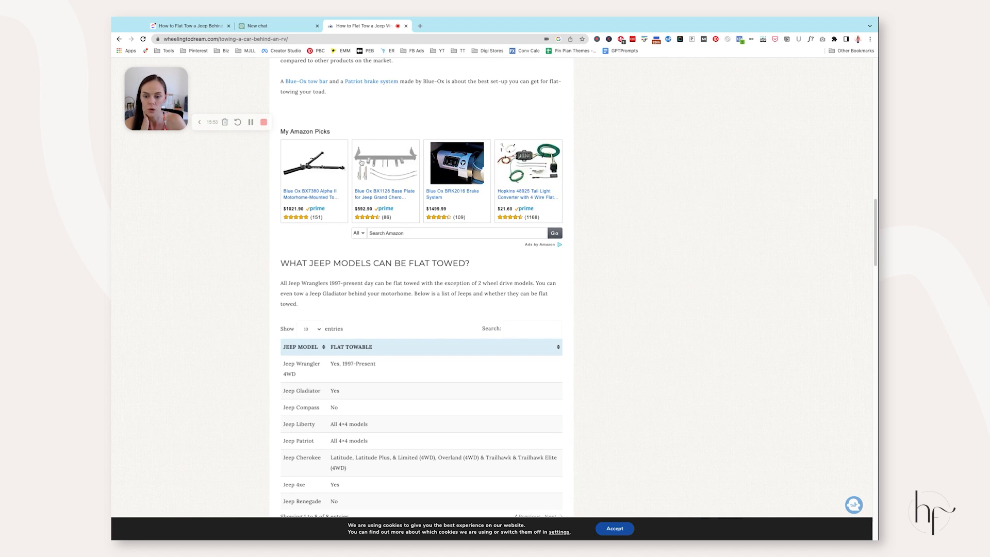
Examine the article's table of flat-towable Jeep models, its common questions, other towing options and closing checklist opt-in
scroll(581, 191, down, 5)
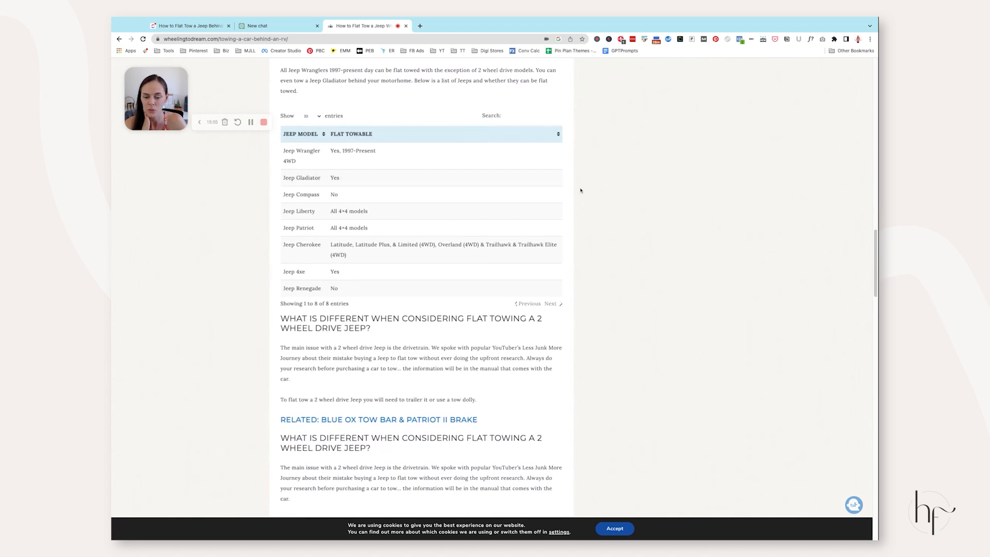
scroll(598, 186, down, 5)
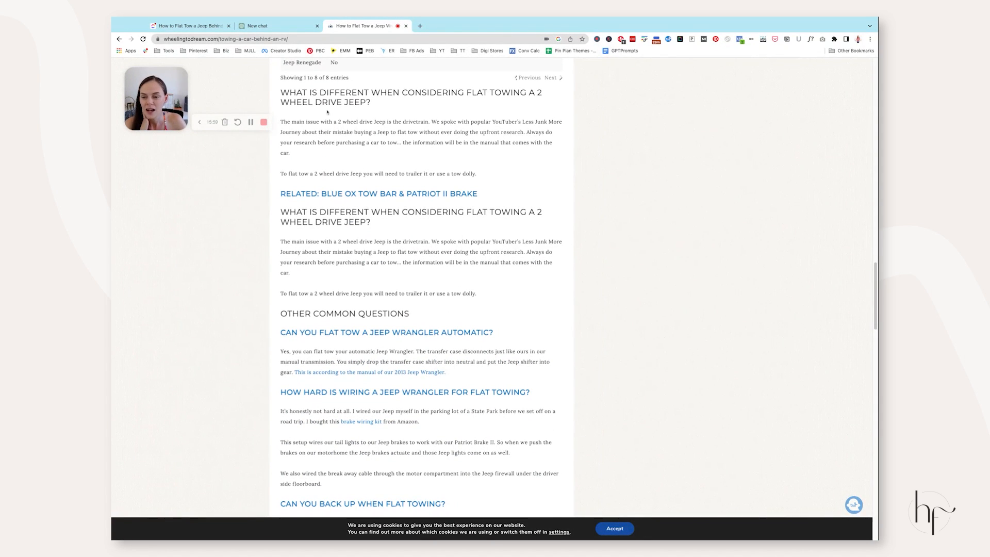
scroll(525, 236, down, 20)
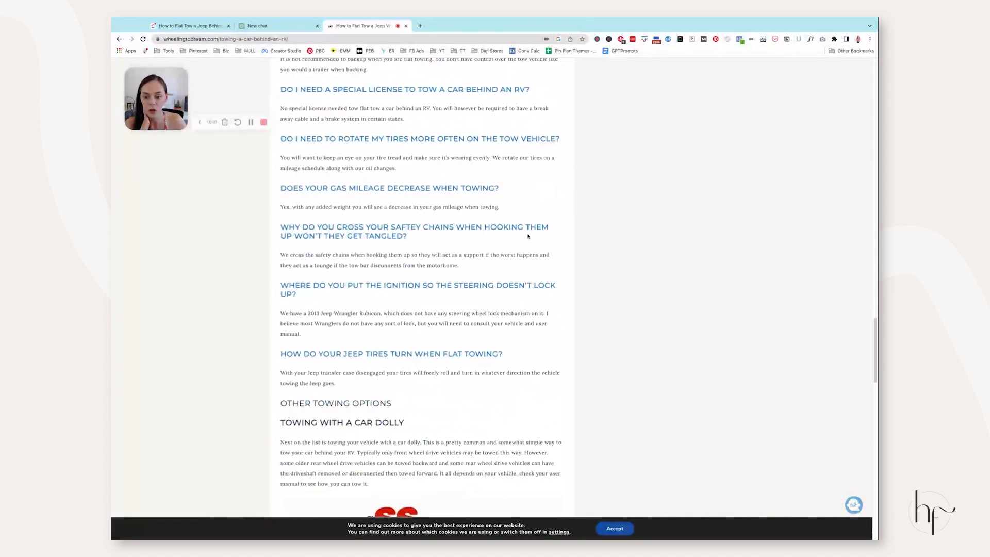
scroll(527, 236, down, 14)
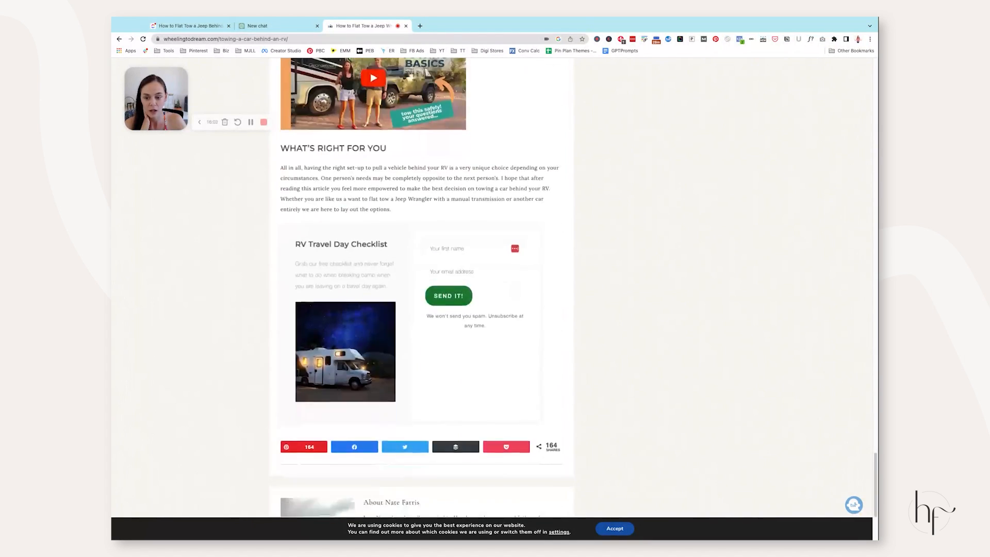
scroll(527, 236, up, 6)
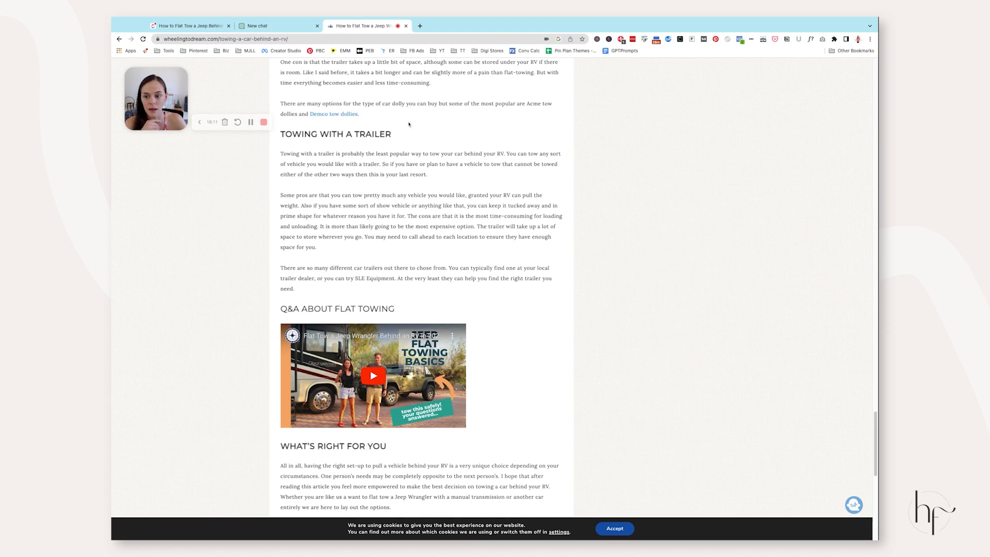
Return to the ClickUp content plan board and open the task "How to Write a Blog Post Outline with ChatGPT & Keywords Everywhere"
click(191, 26)
scroll(390, 232, down, 5)
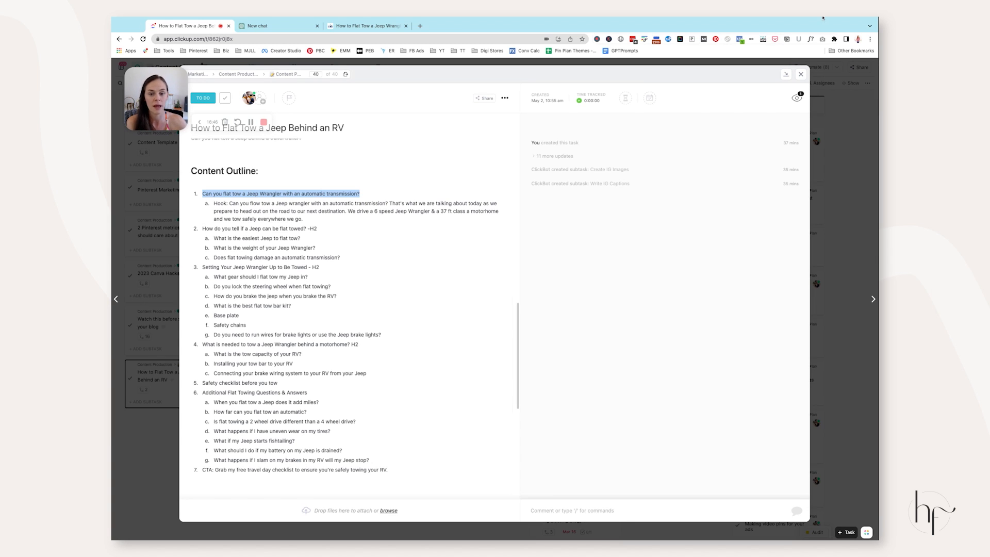
click(802, 75)
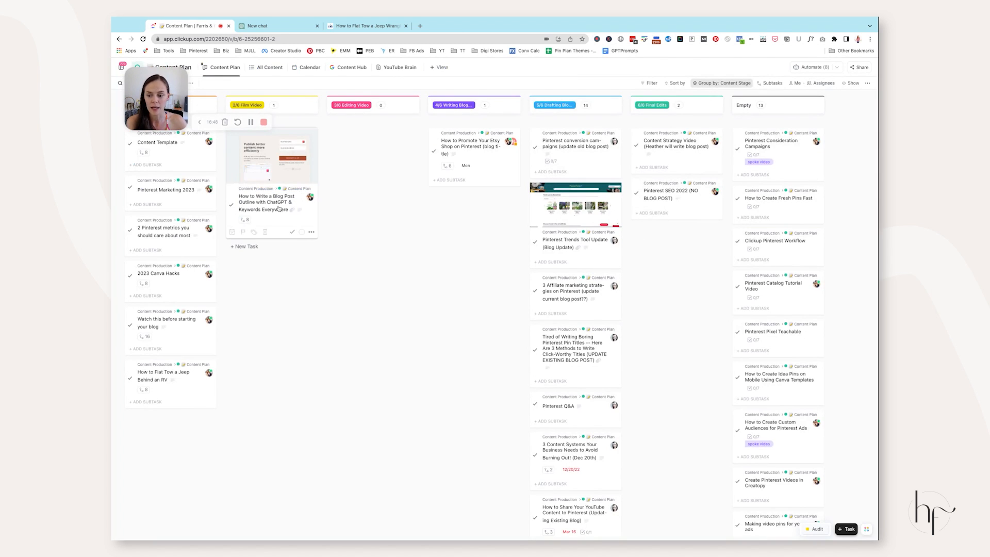
click(270, 189)
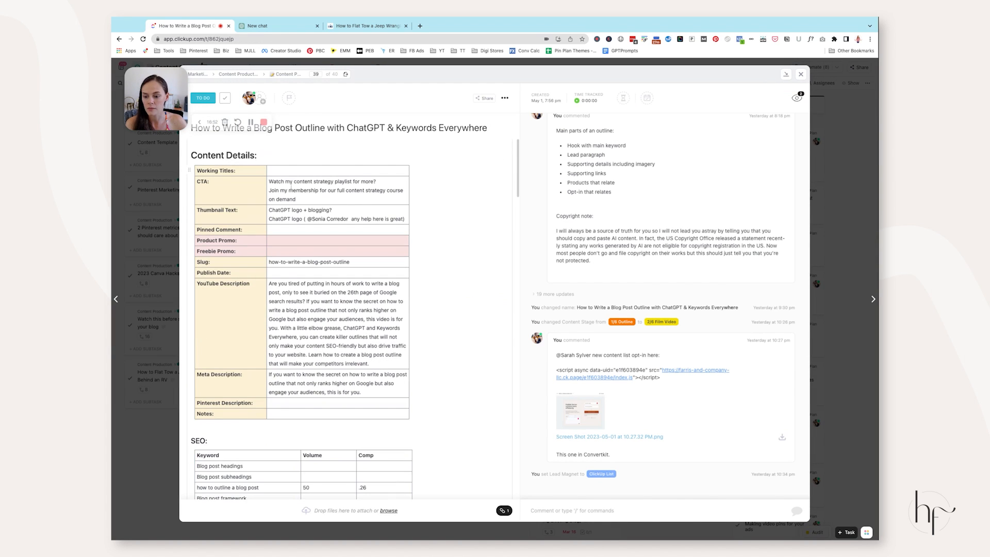
Find the YouTube Content Outline in the task and highlight its script from the opening question through Step 2
scroll(310, 216, down, 10)
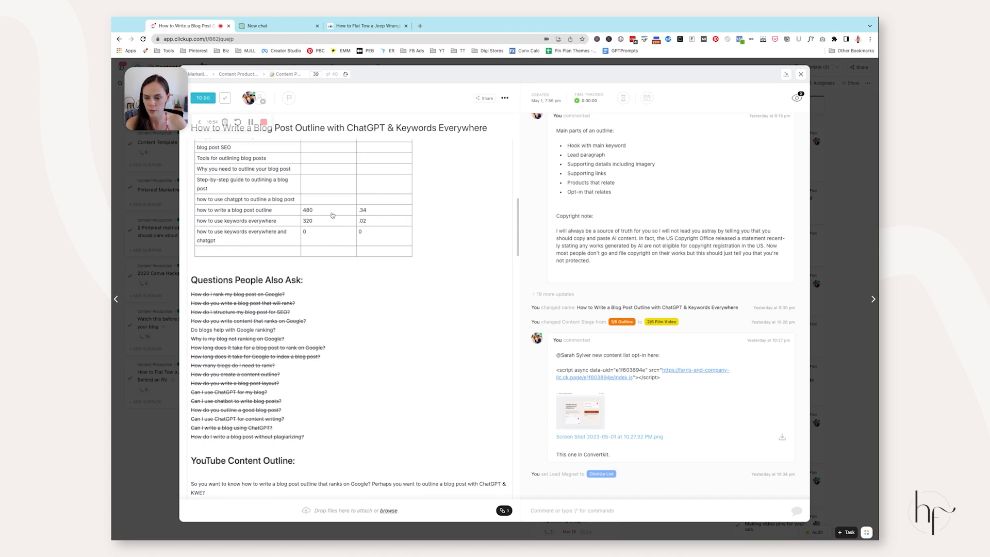
scroll(333, 216, down, 6)
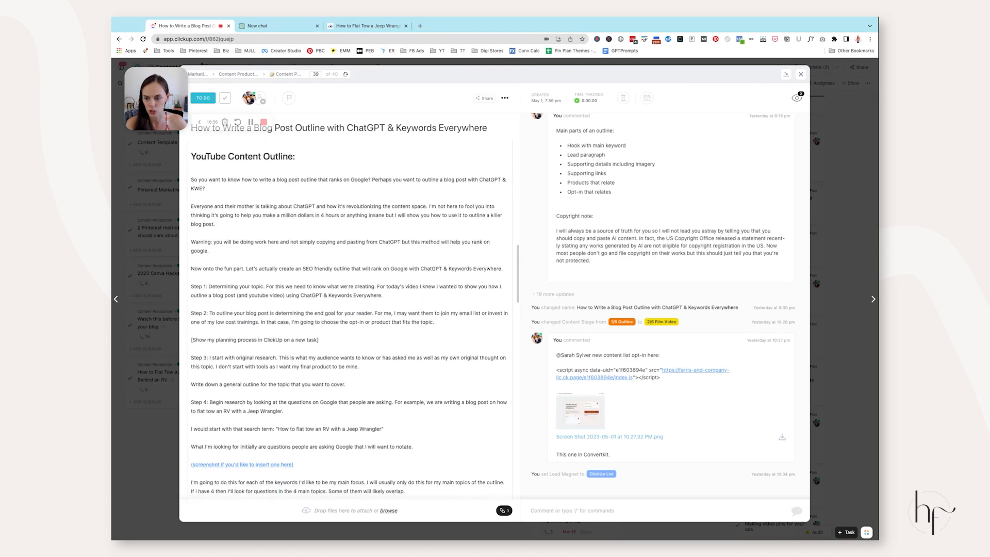
scroll(204, 167, up, 1)
scroll(205, 166, down, 1)
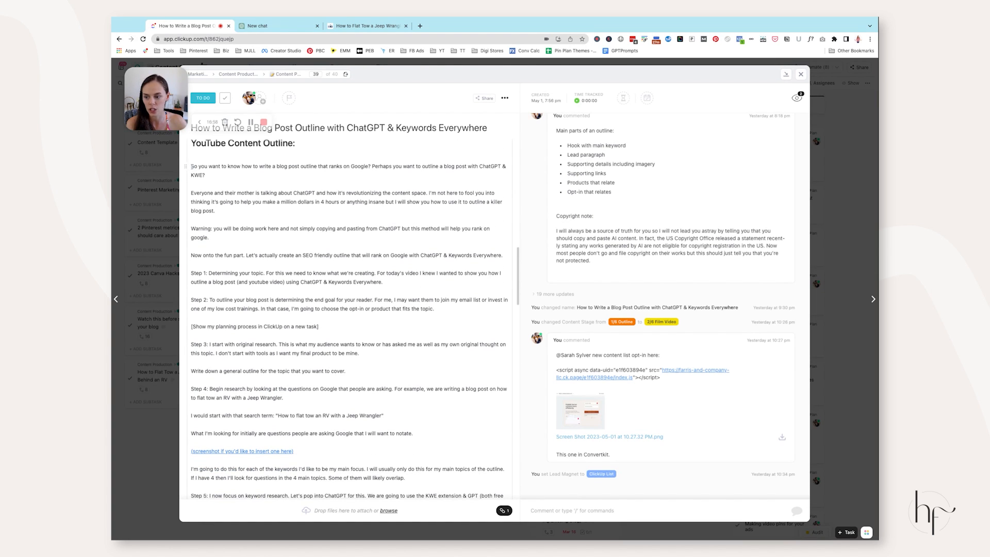
drag(192, 166, 319, 328)
Examine Steps 3 to 6 of the YouTube Content Outline, including the screenshot placeholders and the outlining bullet list
scroll(316, 281, down, 3)
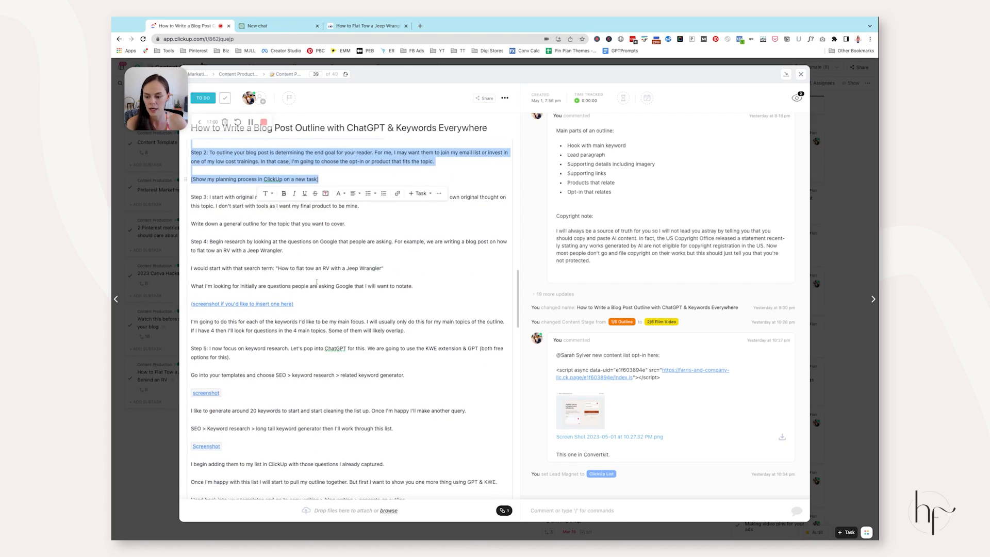
scroll(316, 282, down, 1)
drag(203, 292, 304, 293)
triple_click(305, 292)
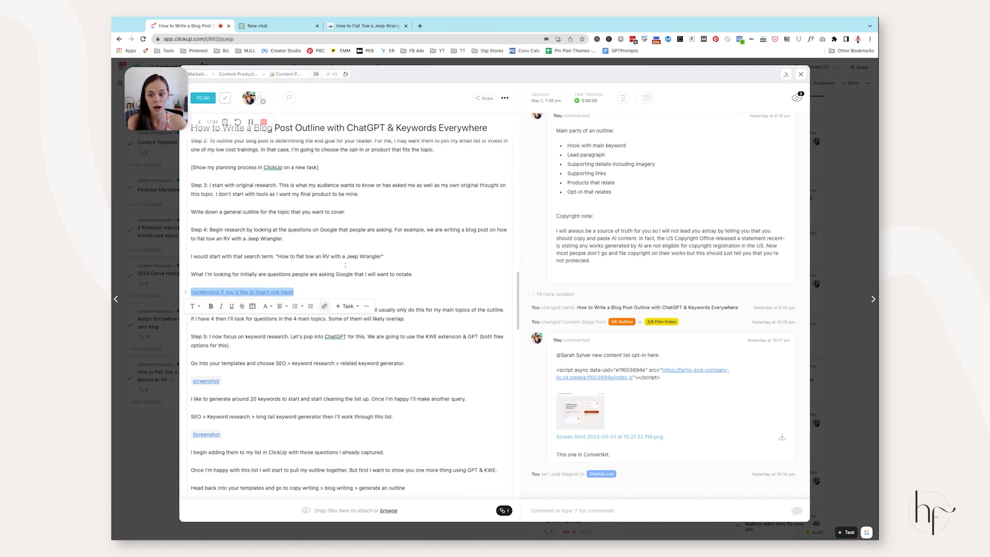
scroll(305, 279, down, 3)
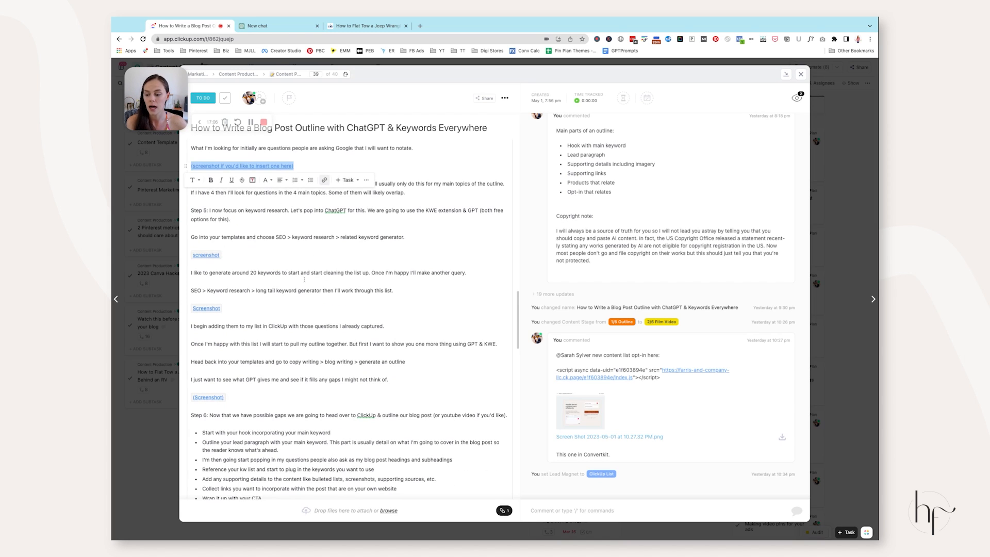
scroll(309, 279, down, 3)
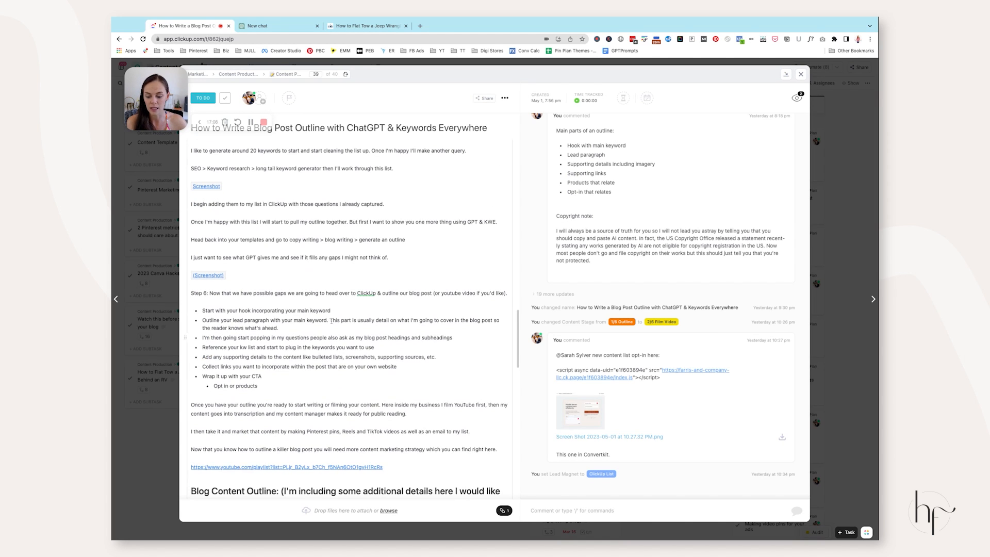
scroll(331, 320, down, 1)
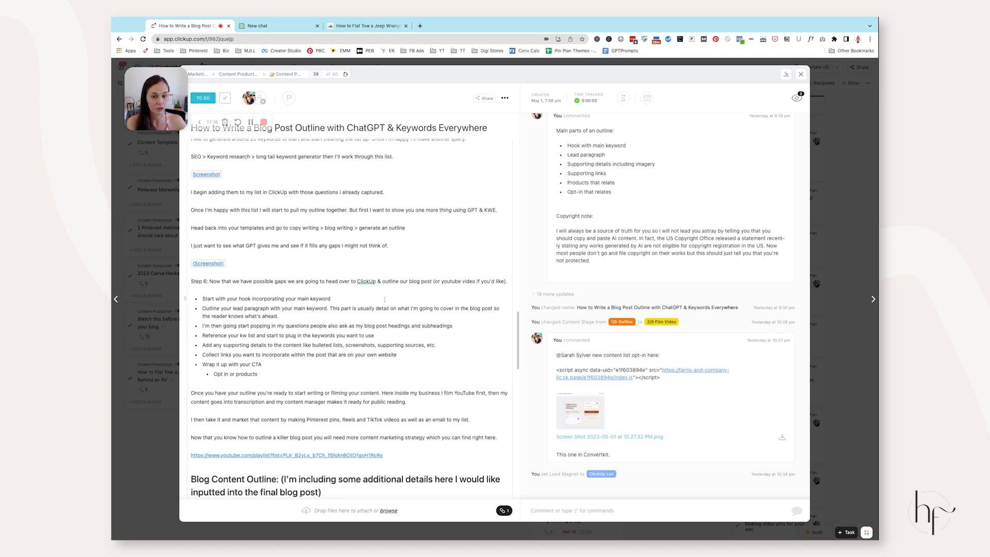
scroll(223, 293, down, 5)
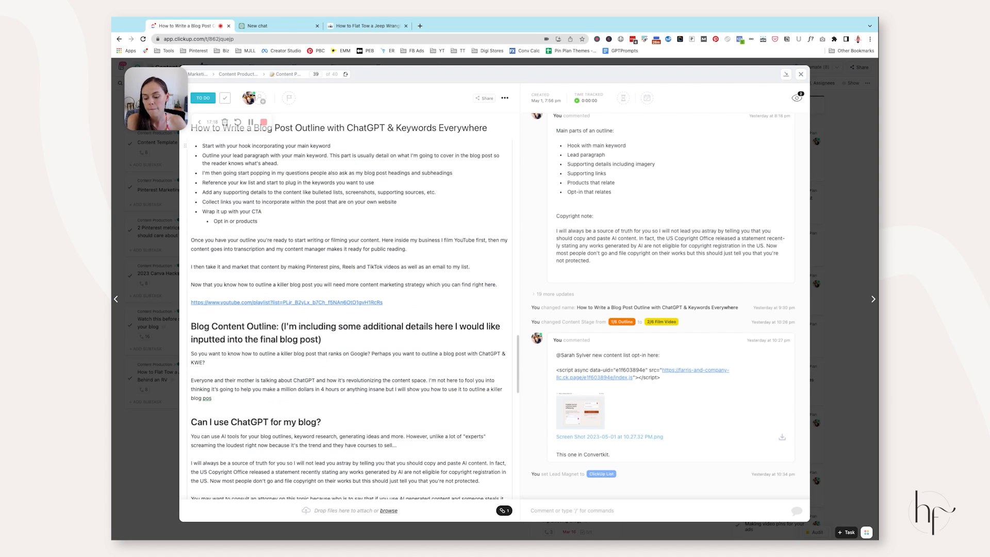
Examine the Blog Content Outline, including its question headings, the red note on inserting a video or product, and the tools list
drag(191, 269, 377, 381)
scroll(350, 319, down, 3)
scroll(297, 199, down, 3)
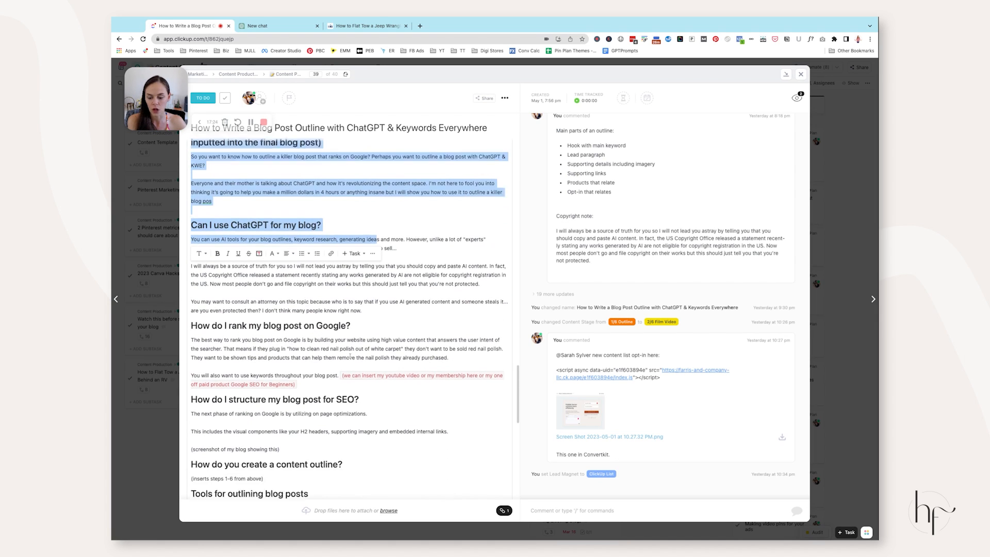
click(341, 321)
drag(341, 320, 343, 311)
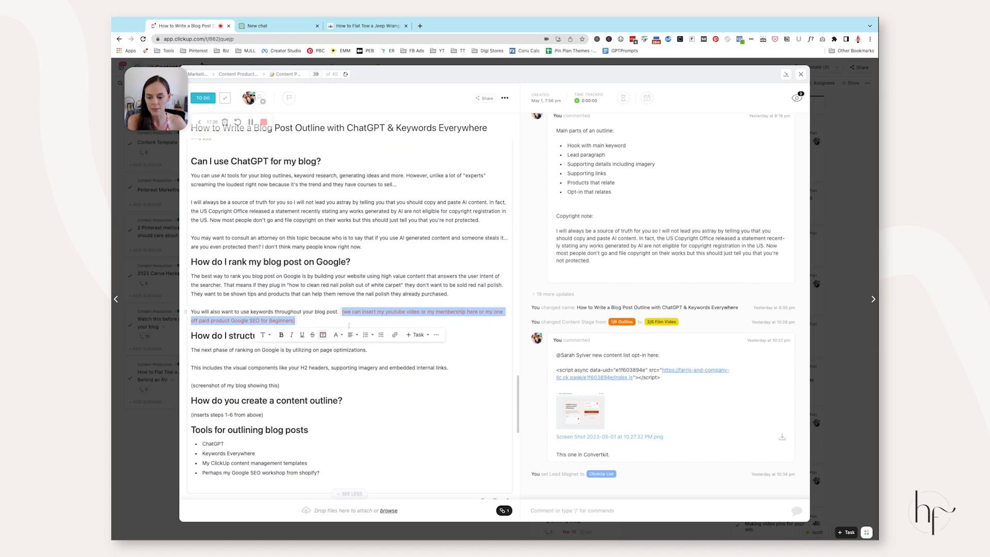
scroll(383, 394, down, 1)
click(381, 392)
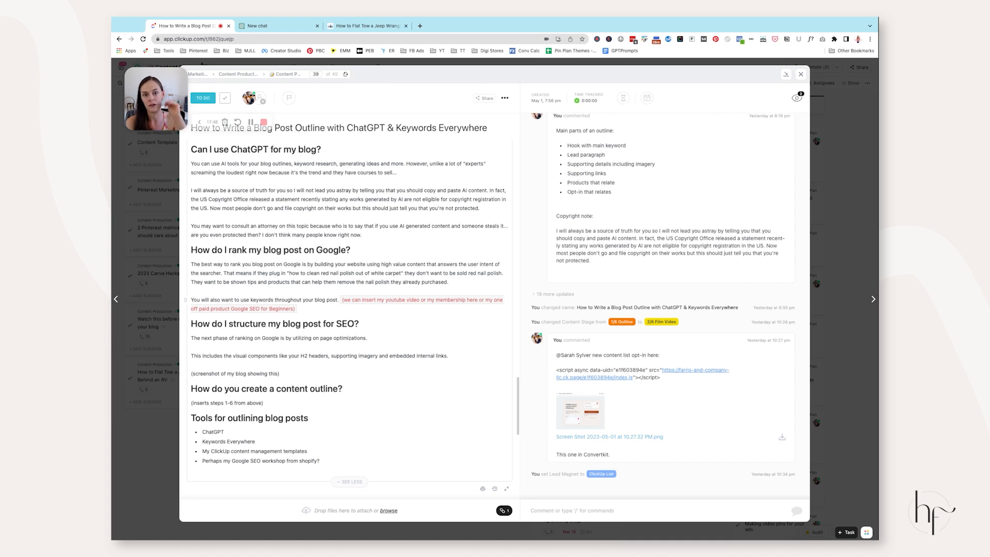
Close the task and open the YouTube & Blog Outline List from the Content Planning folder in the Templates space
click(800, 74)
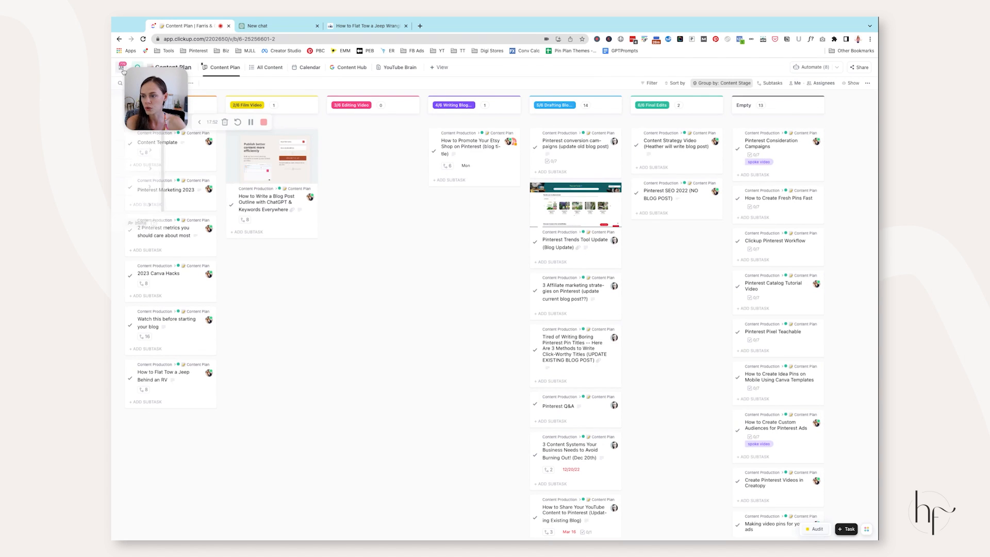
click(122, 68)
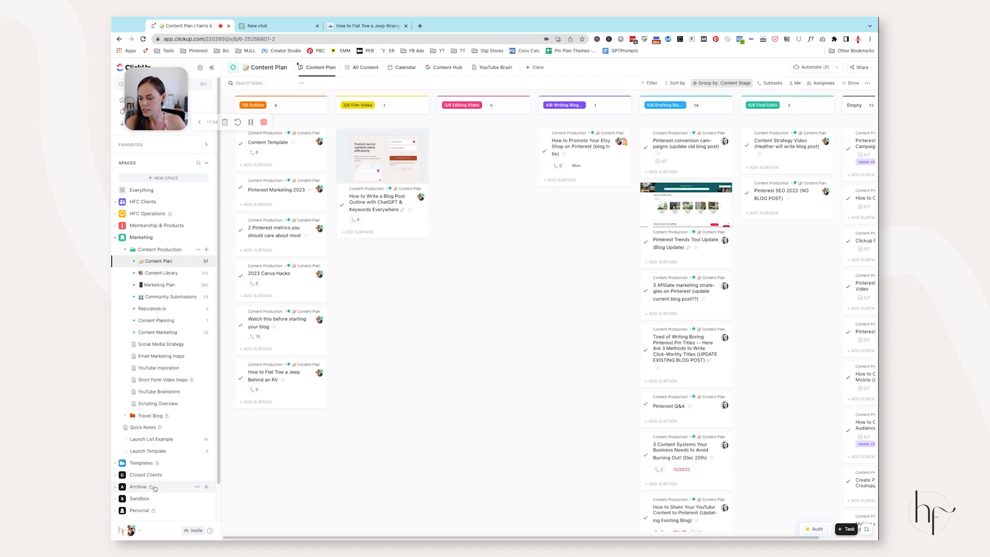
click(118, 463)
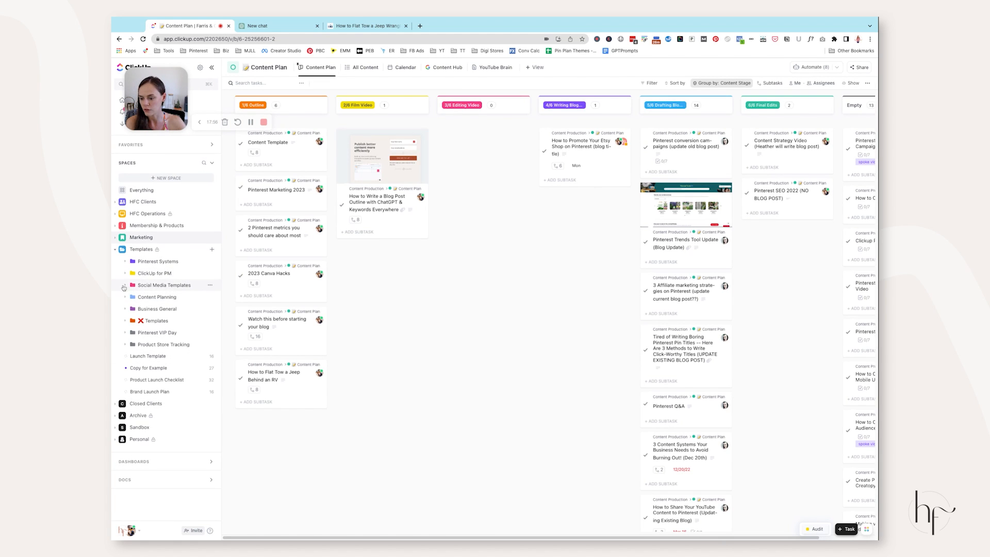
click(157, 297)
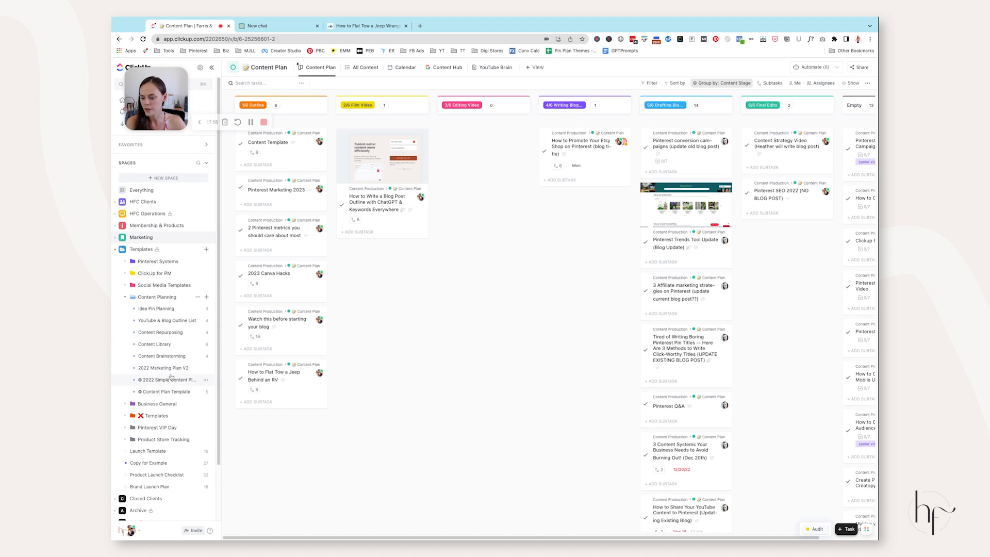
click(167, 320)
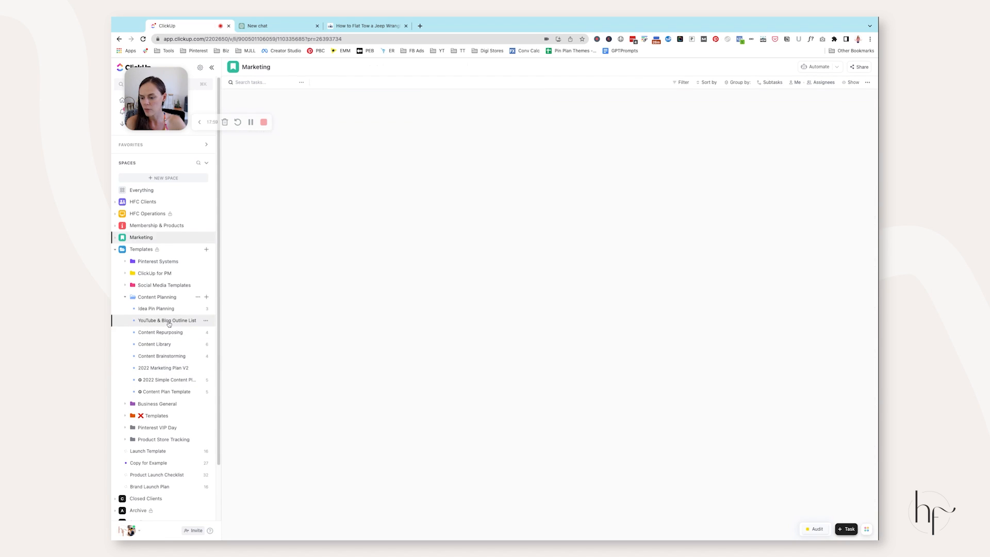
click(211, 69)
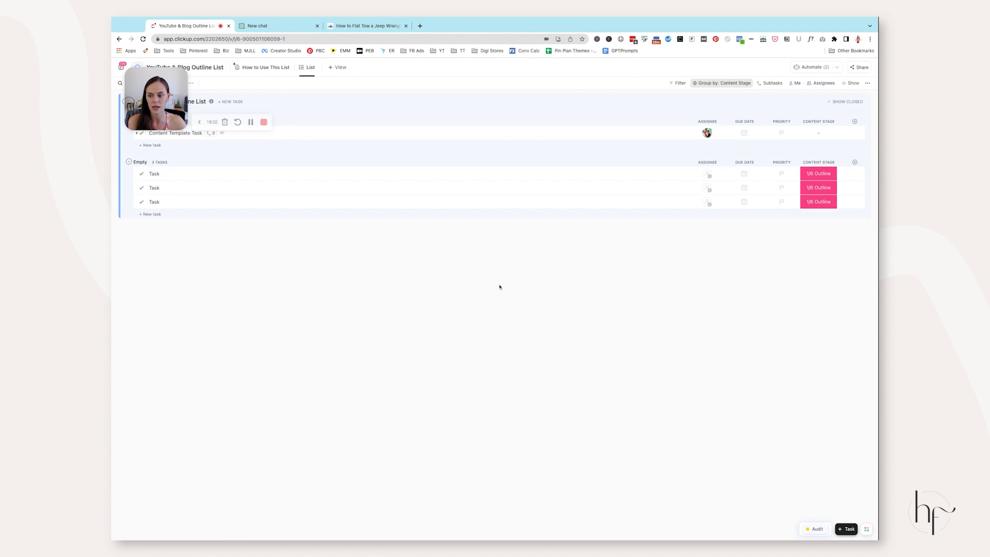
Open the Content Template Task, review its content outline section and subtasks, and close it
drag(159, 99, 476, 94)
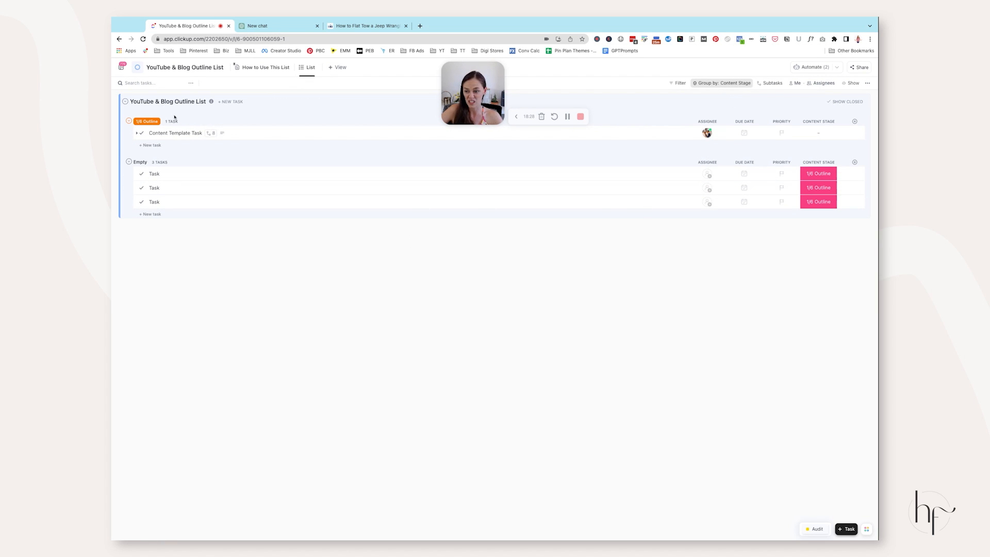
click(179, 134)
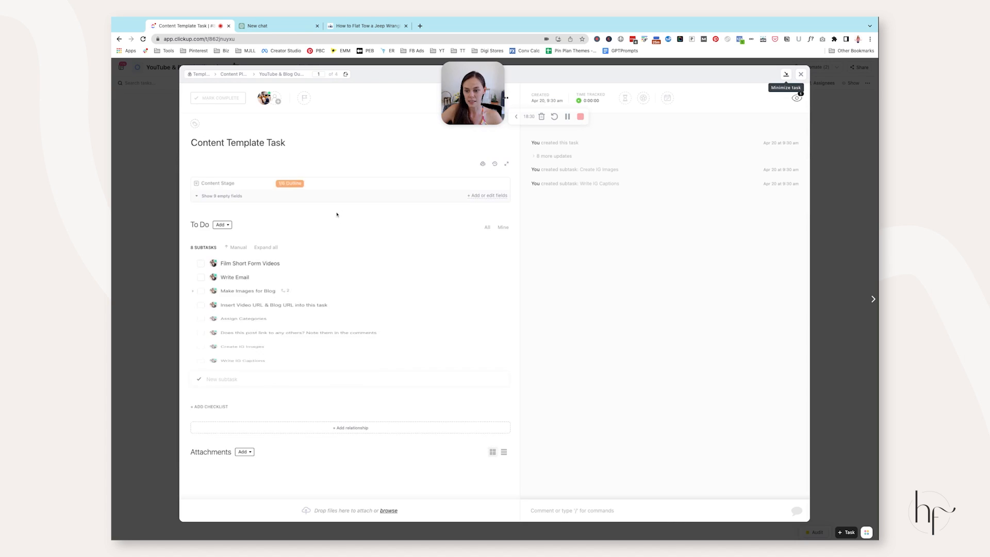
scroll(340, 215, down, 7)
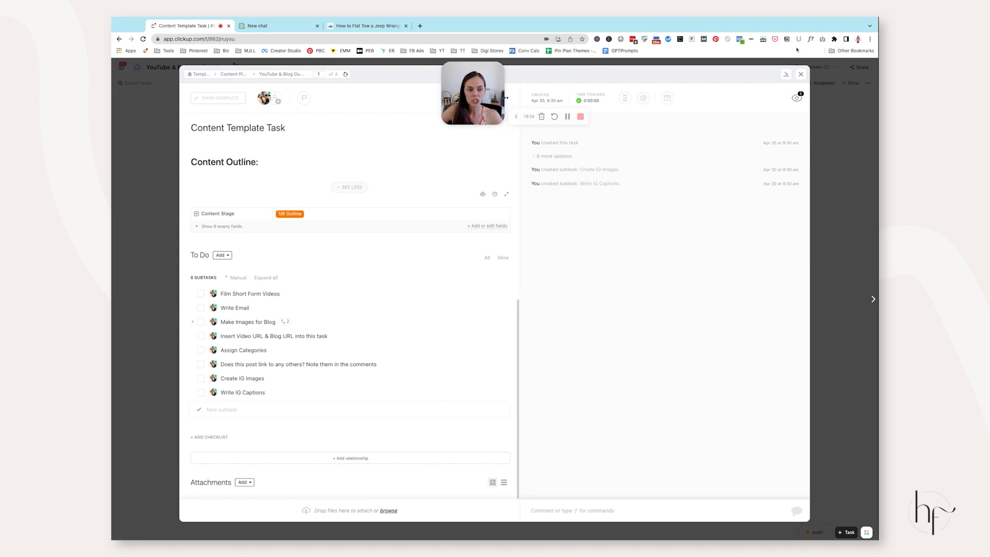
click(801, 74)
Open the How to Use This List guide and skim its setup steps through Step 8 on the filter view
click(263, 67)
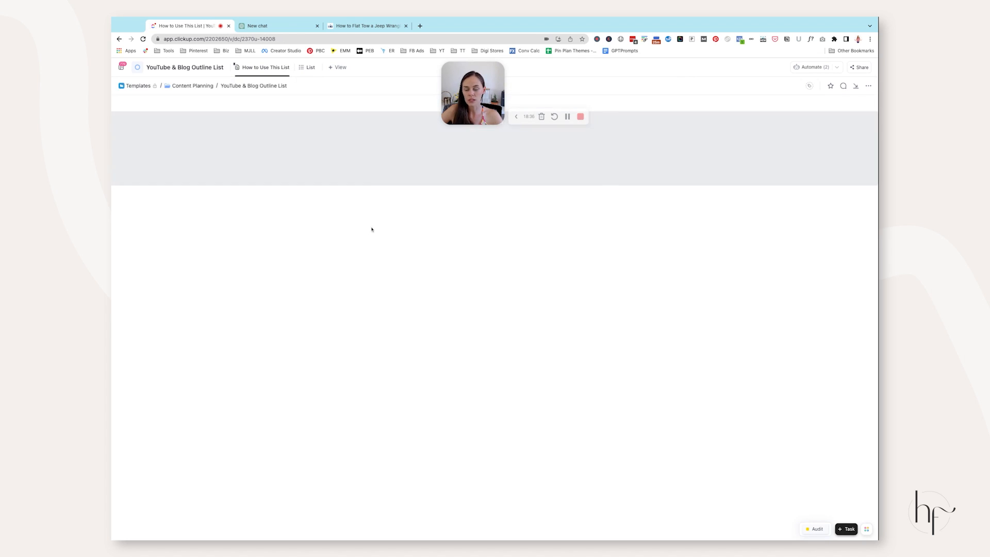
scroll(512, 238, down, 15)
scroll(512, 239, down, 20)
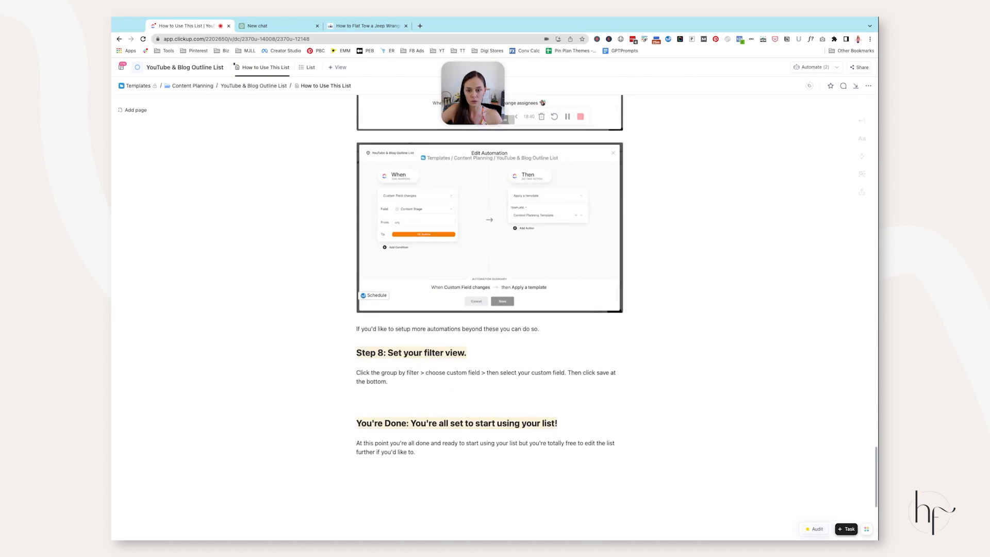
scroll(490, 274, down, 3)
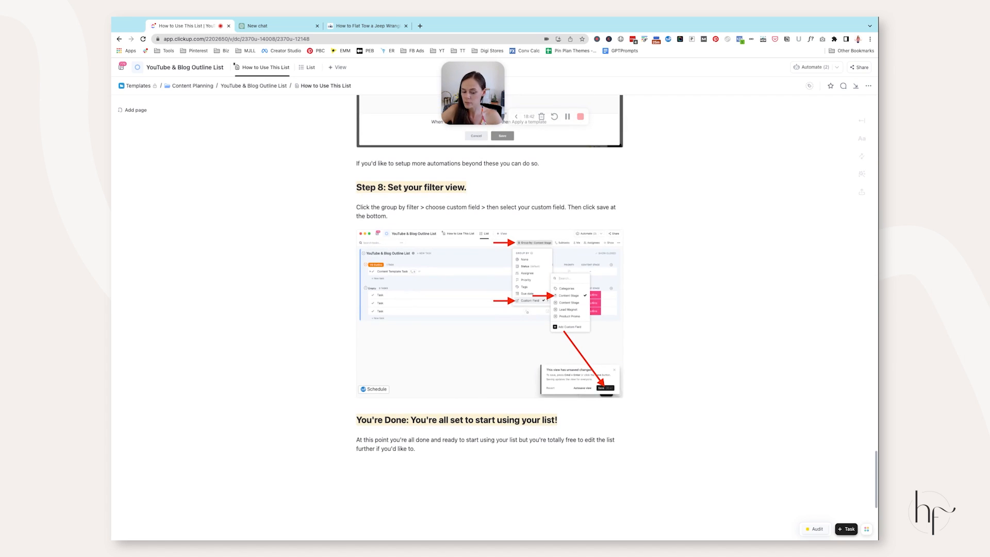
scroll(521, 242, up, 20)
scroll(521, 242, down, 15)
Close the Jeep towing article and New chat browser tabs, and return to Step 2 on custom fields in the list guide
click(387, 26)
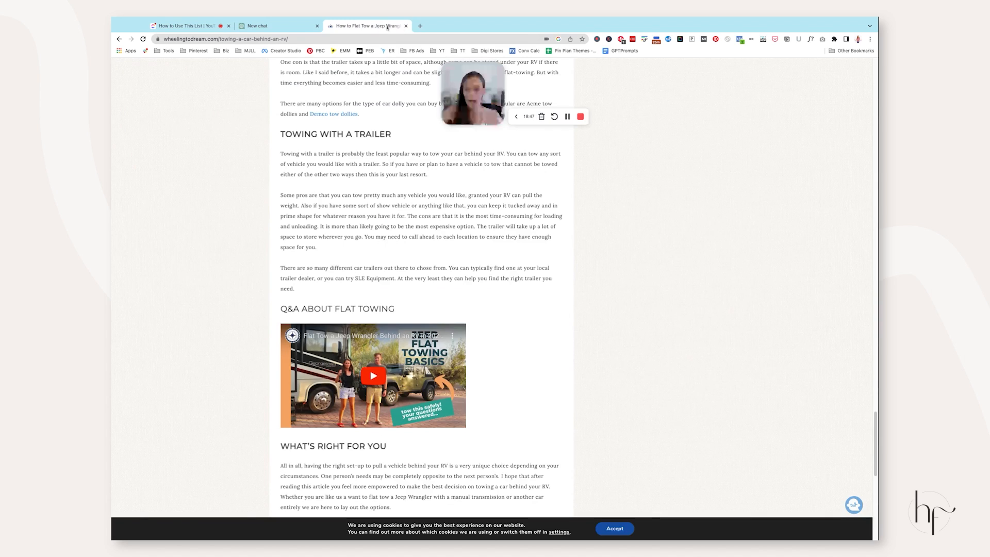
click(406, 26)
click(317, 25)
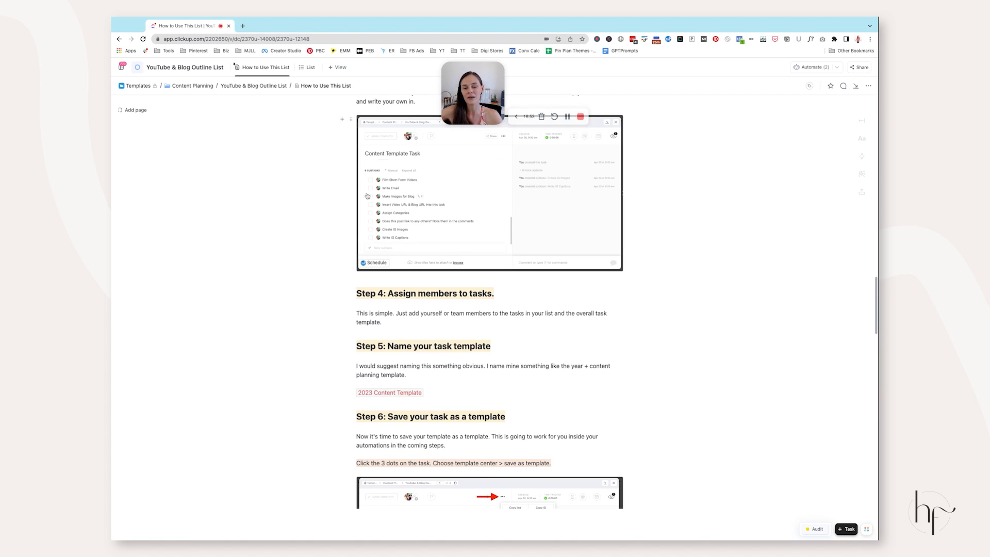
scroll(645, 212, up, 15)
scroll(645, 213, up, 2)
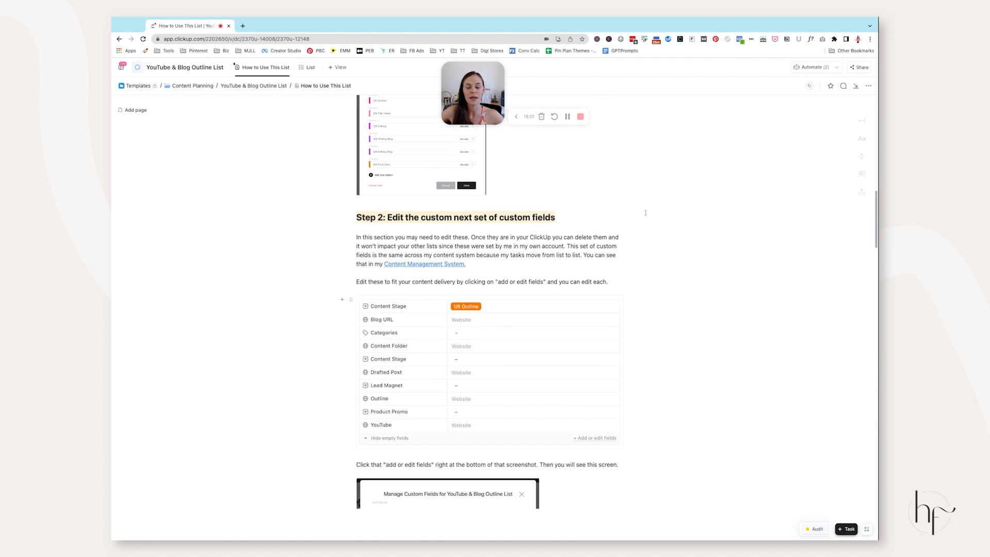